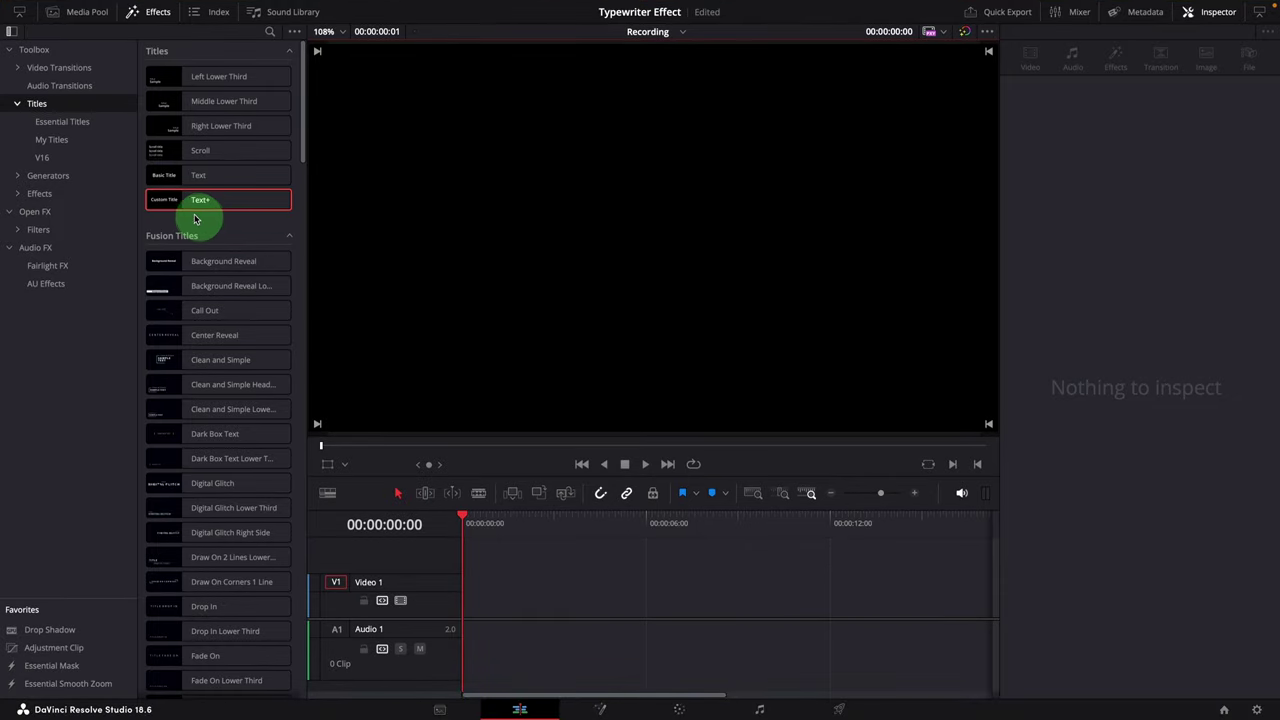
# - Add a Text+ title to Video 1 and replace Custom Title with 'Typewriter'
pyautogui.moveTo(175, 208); pyautogui.dragTo(546, 604)
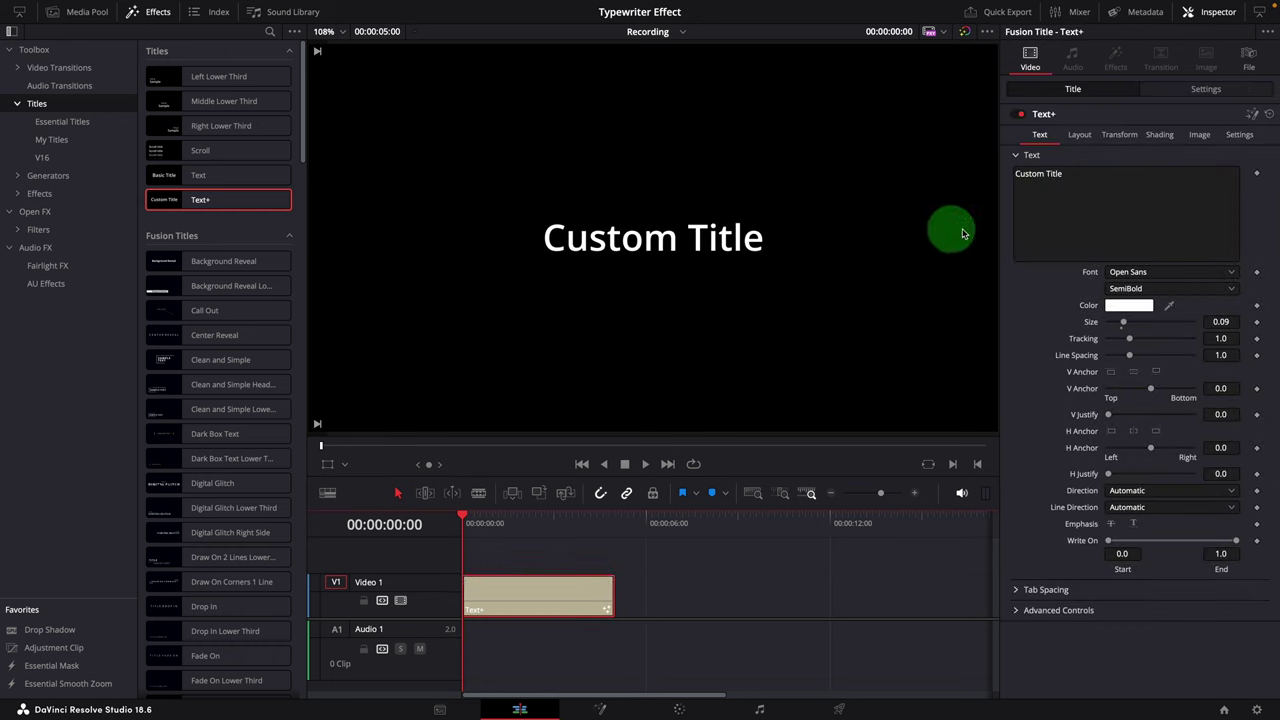
pyautogui.click(1086, 177)
pyautogui.moveTo(1086, 177); pyautogui.dragTo(977, 177)
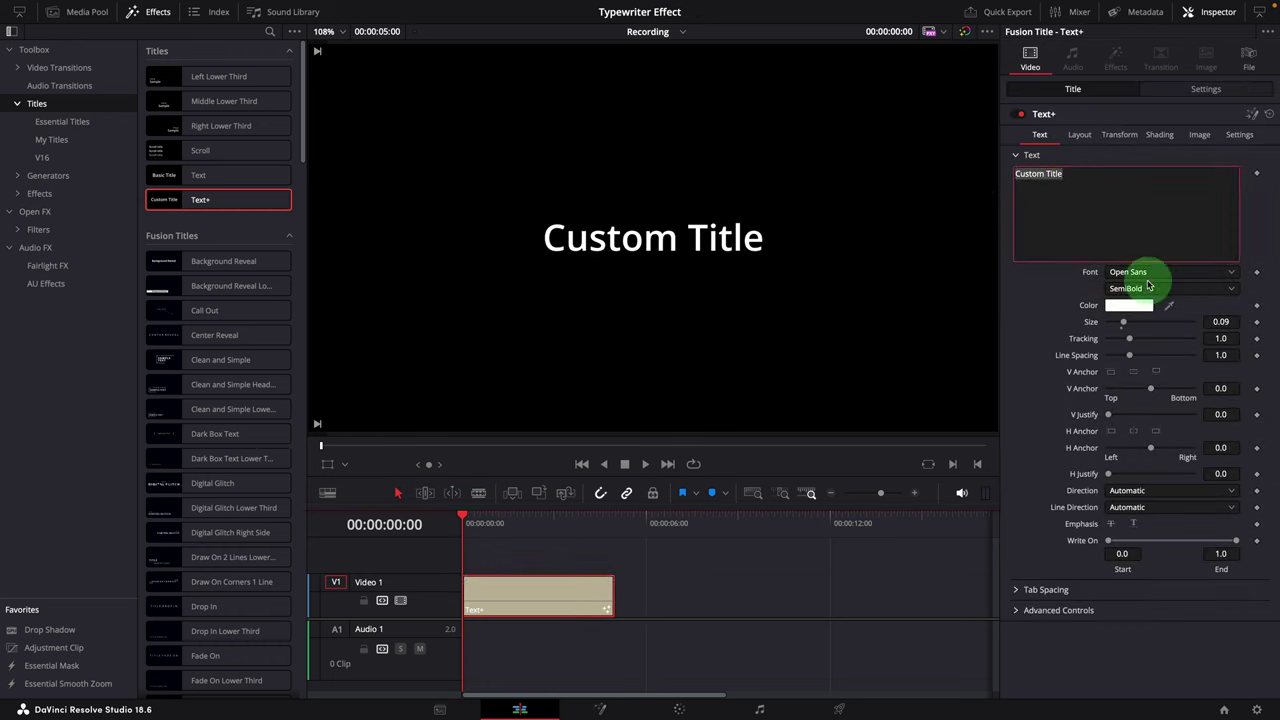
pyautogui.write('Typewriter')
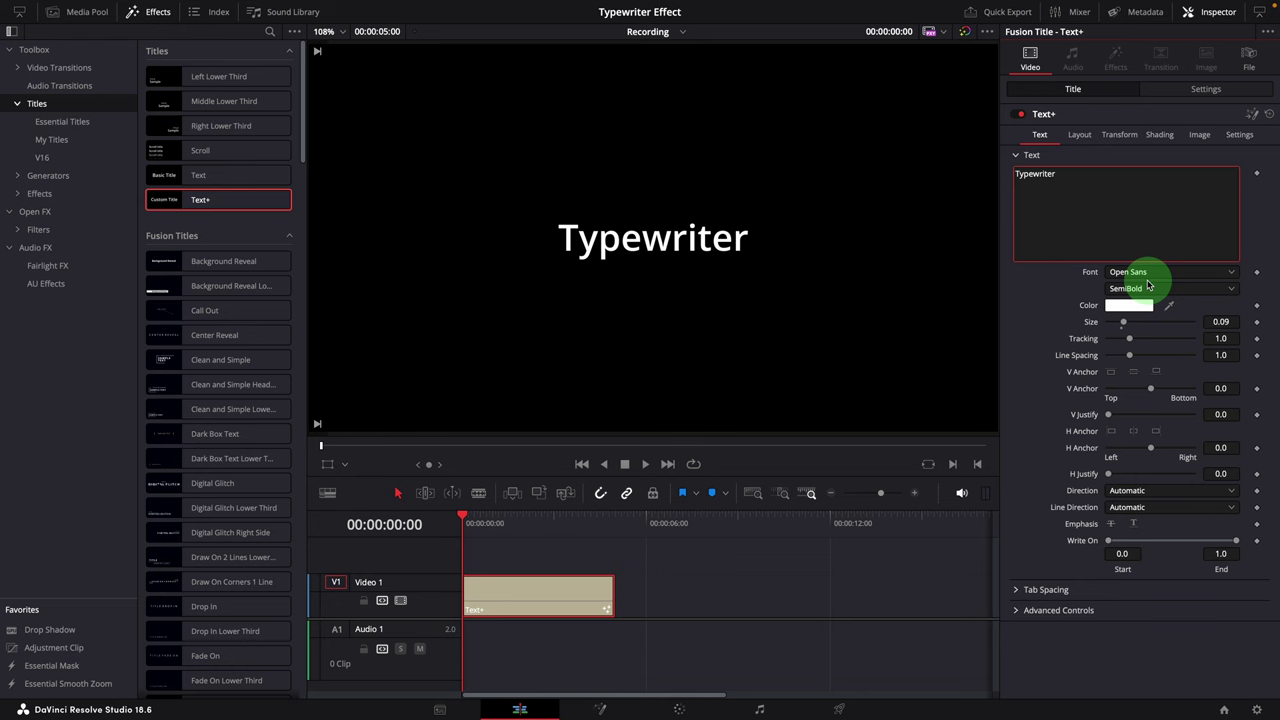
# - Set the title to American Typewriter Semibold, size 0.1142, tracking 1.165
pyautogui.click(1156, 272)
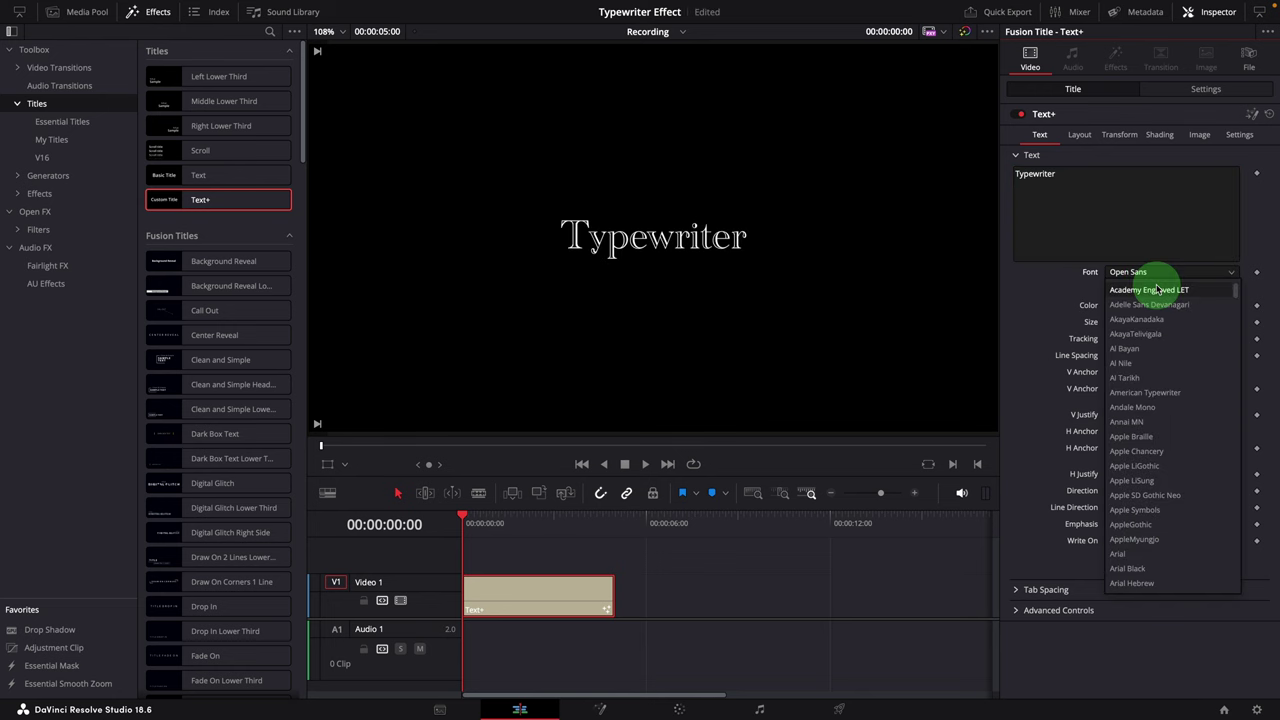
pyautogui.click(1145, 392)
pyautogui.moveTo(1120, 323); pyautogui.dragTo(1133, 343)
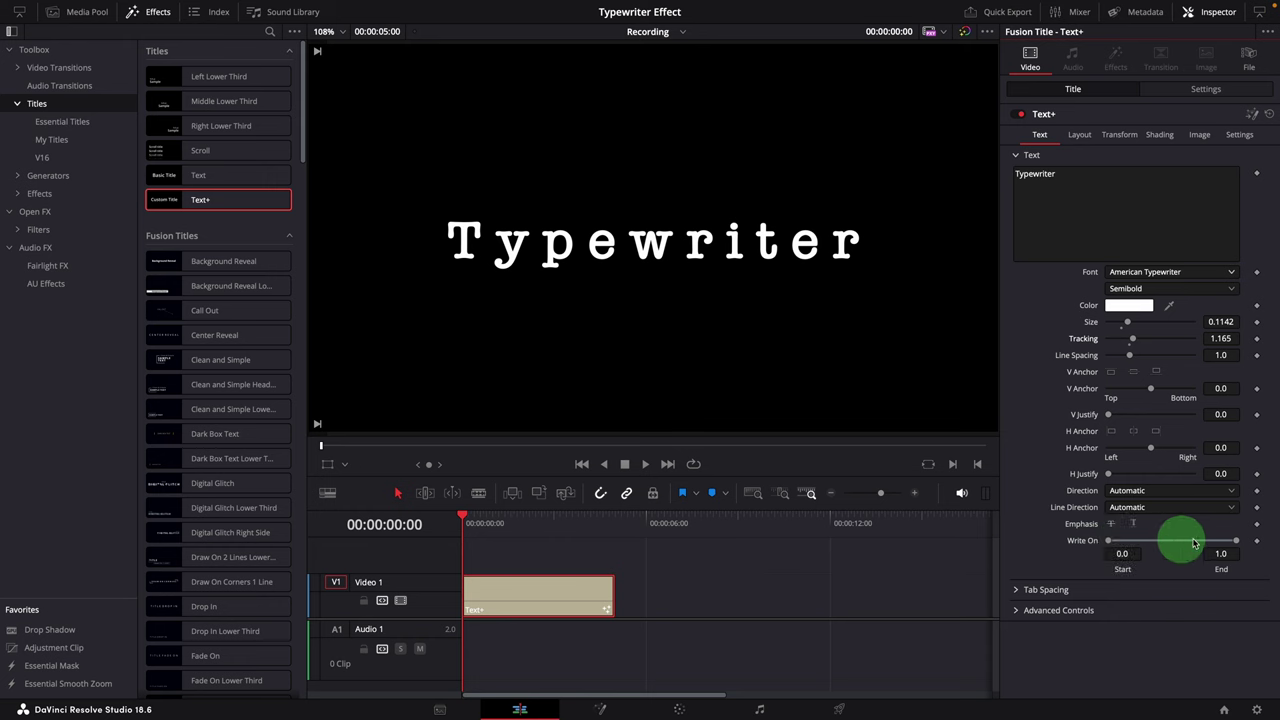
# - Keyframe Write On End at 0.0 at one second and 1.0 at three seconds
pyautogui.moveTo(1236, 542); pyautogui.dragTo(1147, 542)
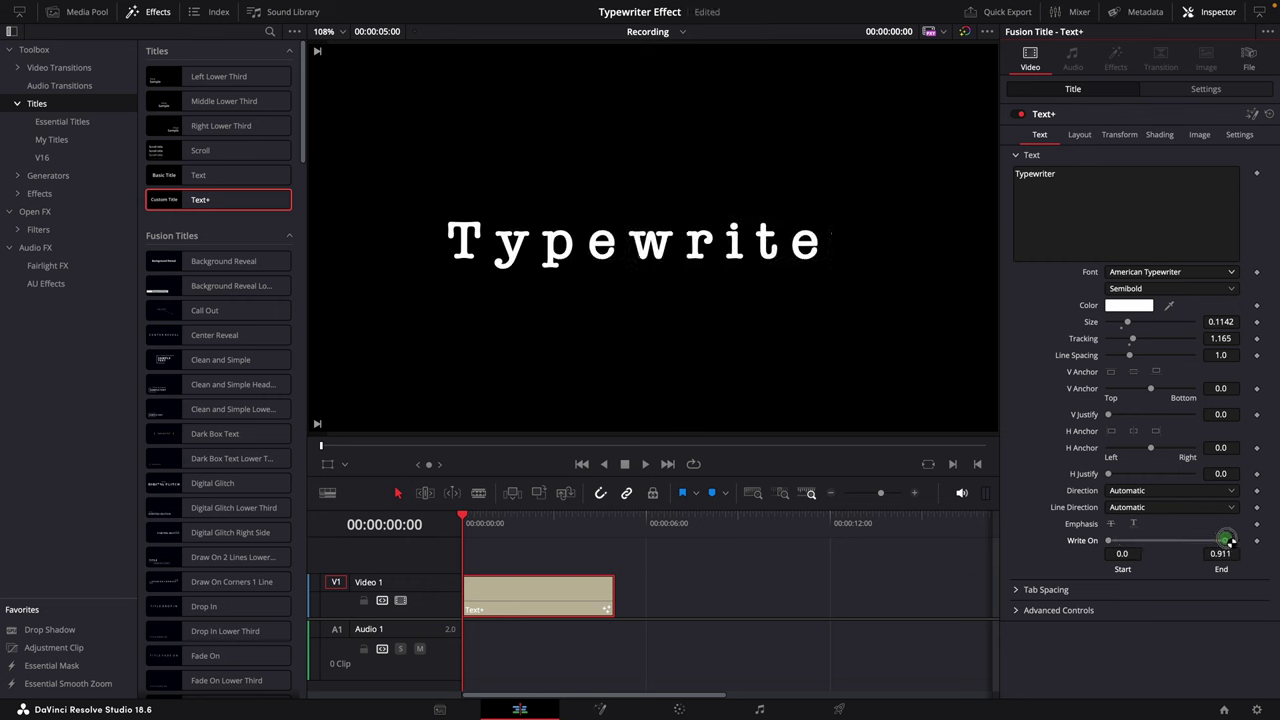
pyautogui.moveTo(1252, 541); pyautogui.dragTo(1237, 570)
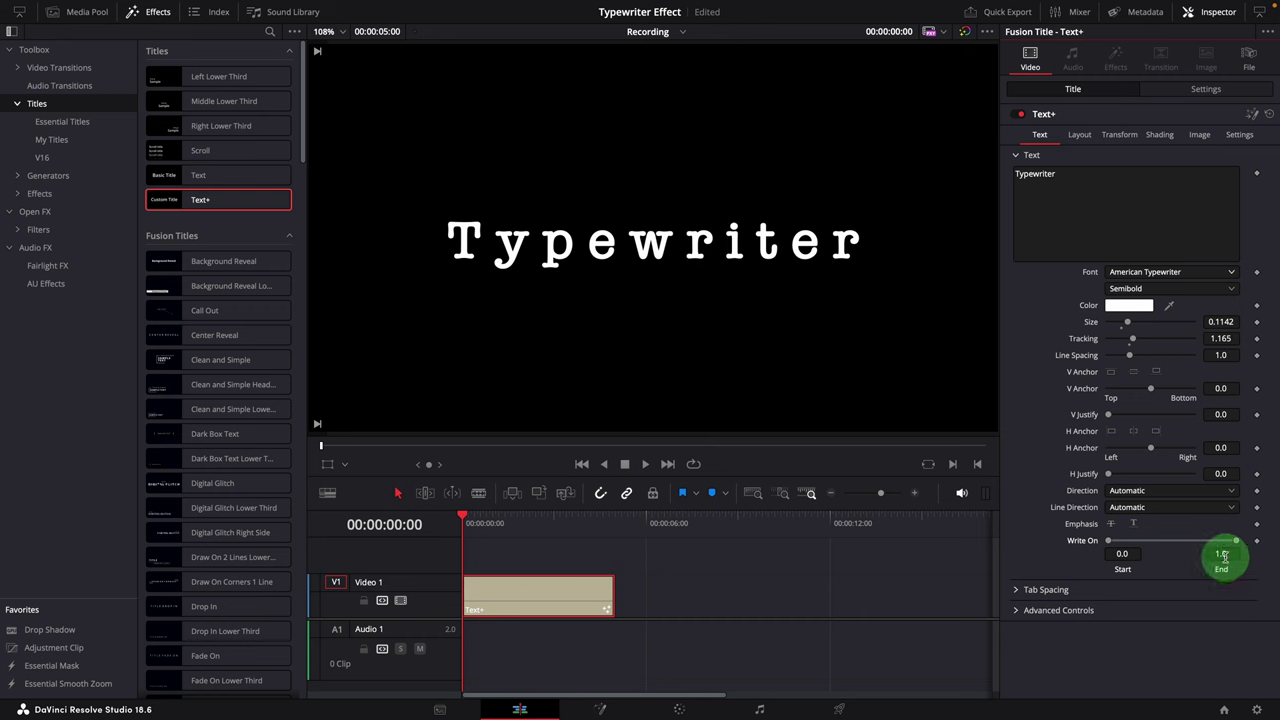
pyautogui.moveTo(463, 516)
pyautogui.mouseDown()
pyautogui.moveTo(498, 524)
pyautogui.moveTo(466, 523)
pyautogui.mouseUp()
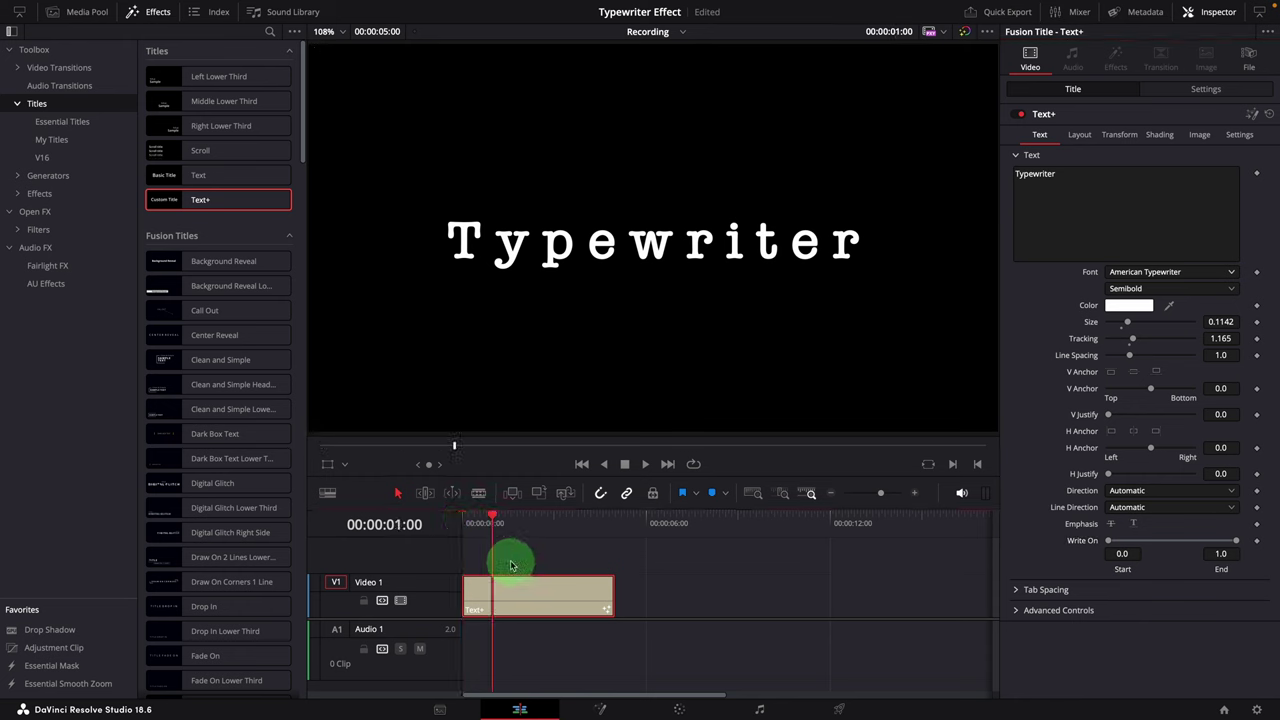
pyautogui.click(1257, 541)
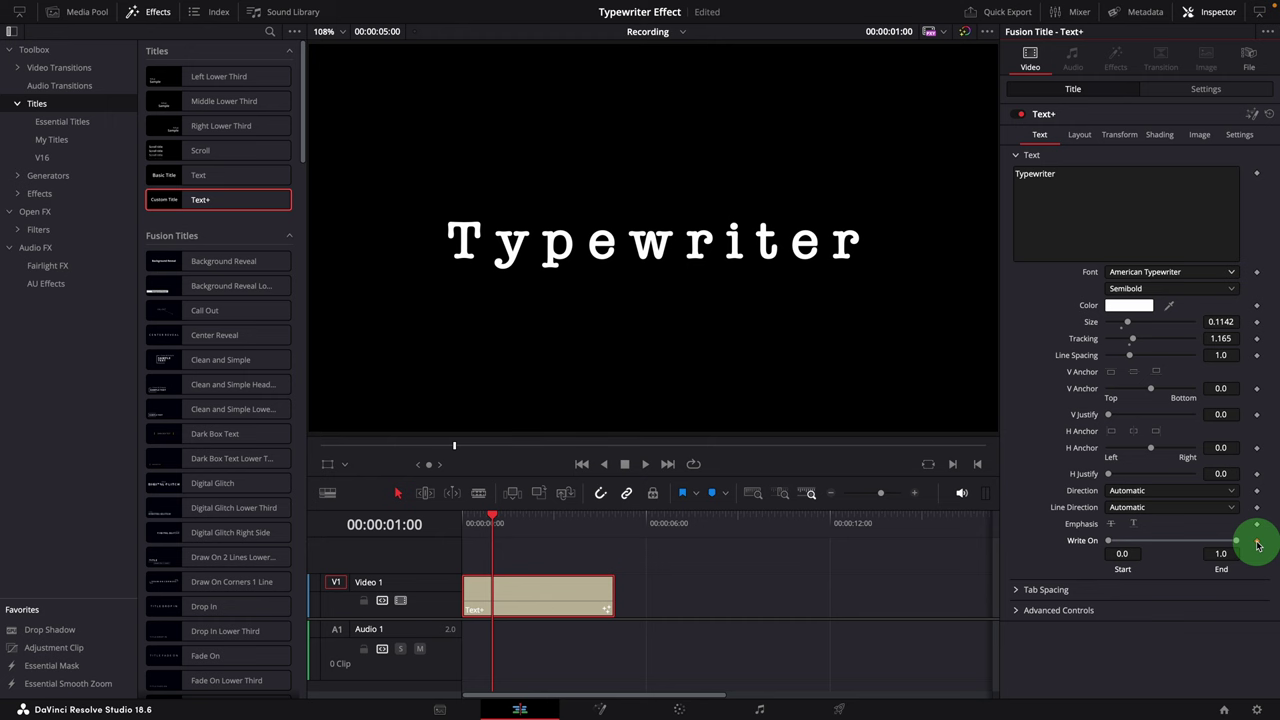
pyautogui.moveTo(1235, 543); pyautogui.dragTo(1110, 542)
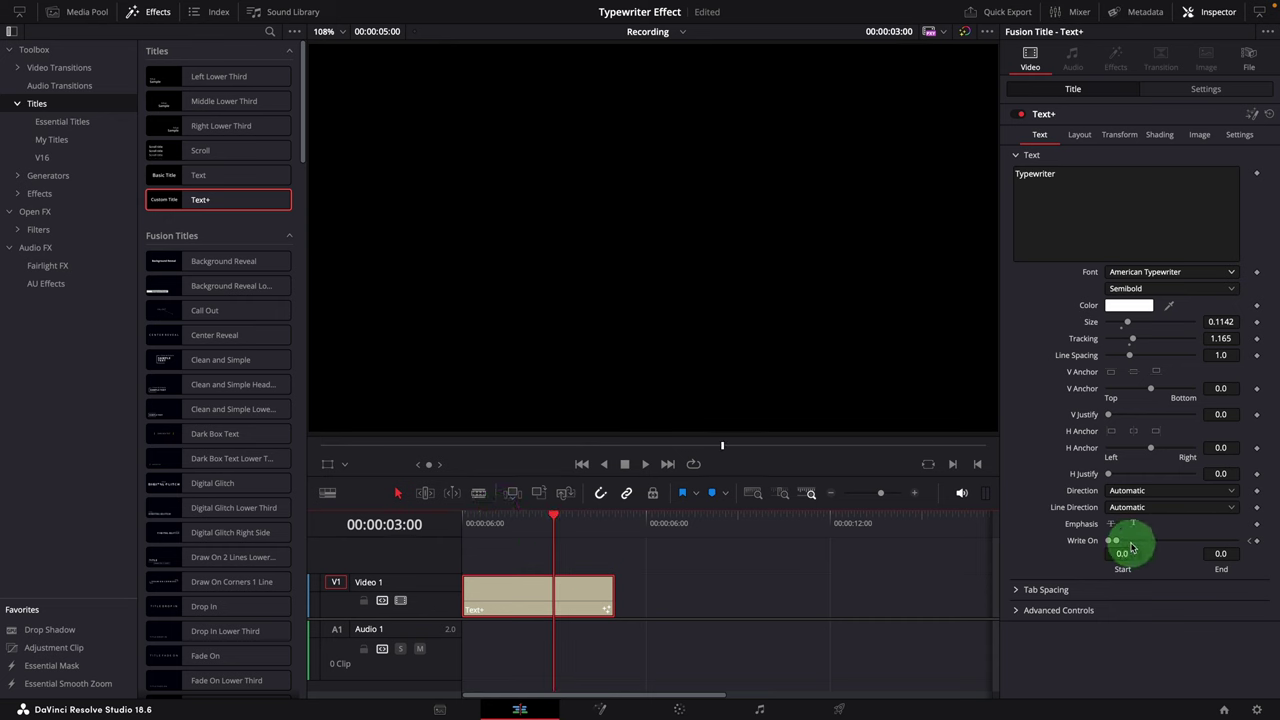
pyautogui.moveTo(1112, 541); pyautogui.dragTo(1234, 554)
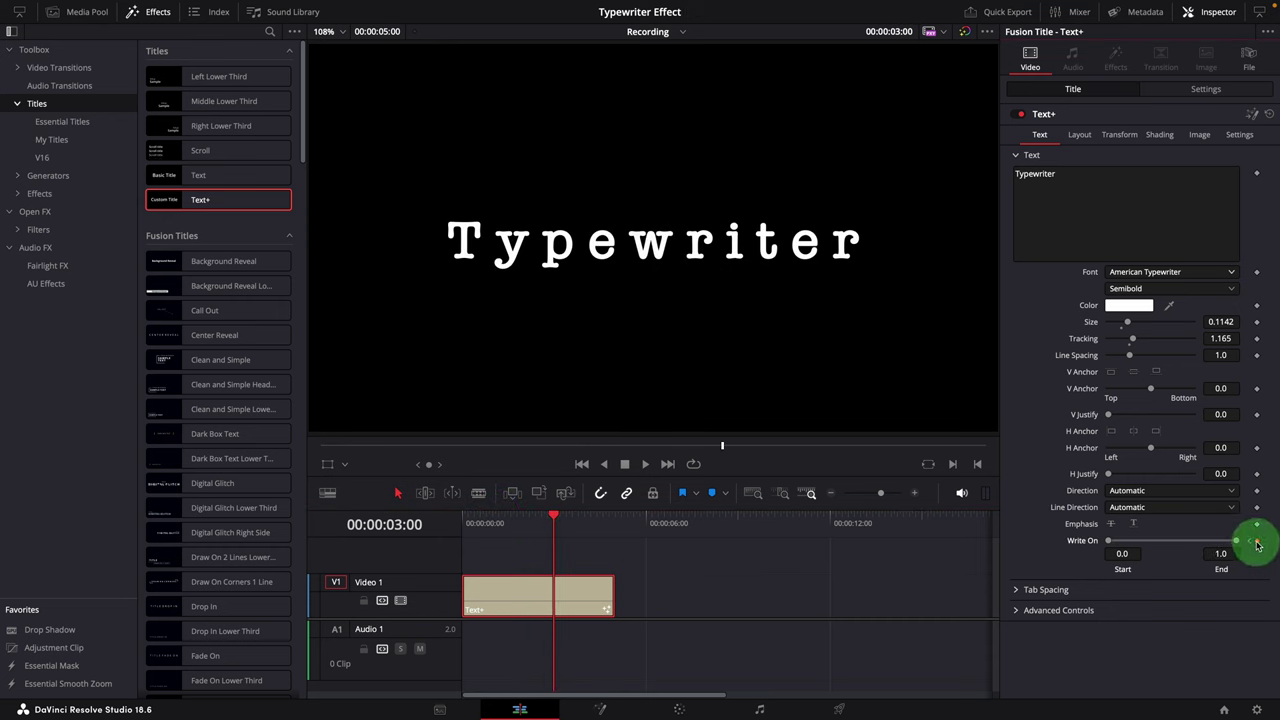
pyautogui.click(1257, 540)
# - Play the type-on animation back from the start to preview it
pyautogui.moveTo(498, 519); pyautogui.dragTo(464, 520)
pyautogui.click(650, 472)
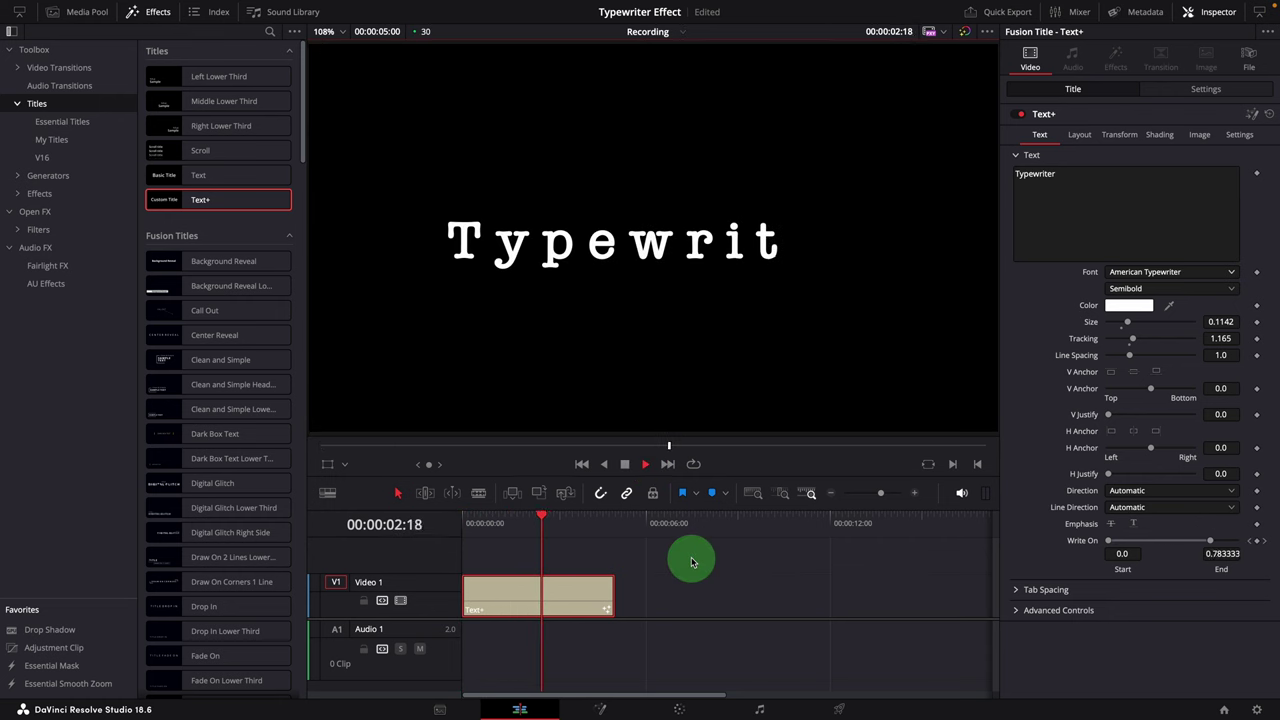
pyautogui.click(495, 523)
pyautogui.press('space')
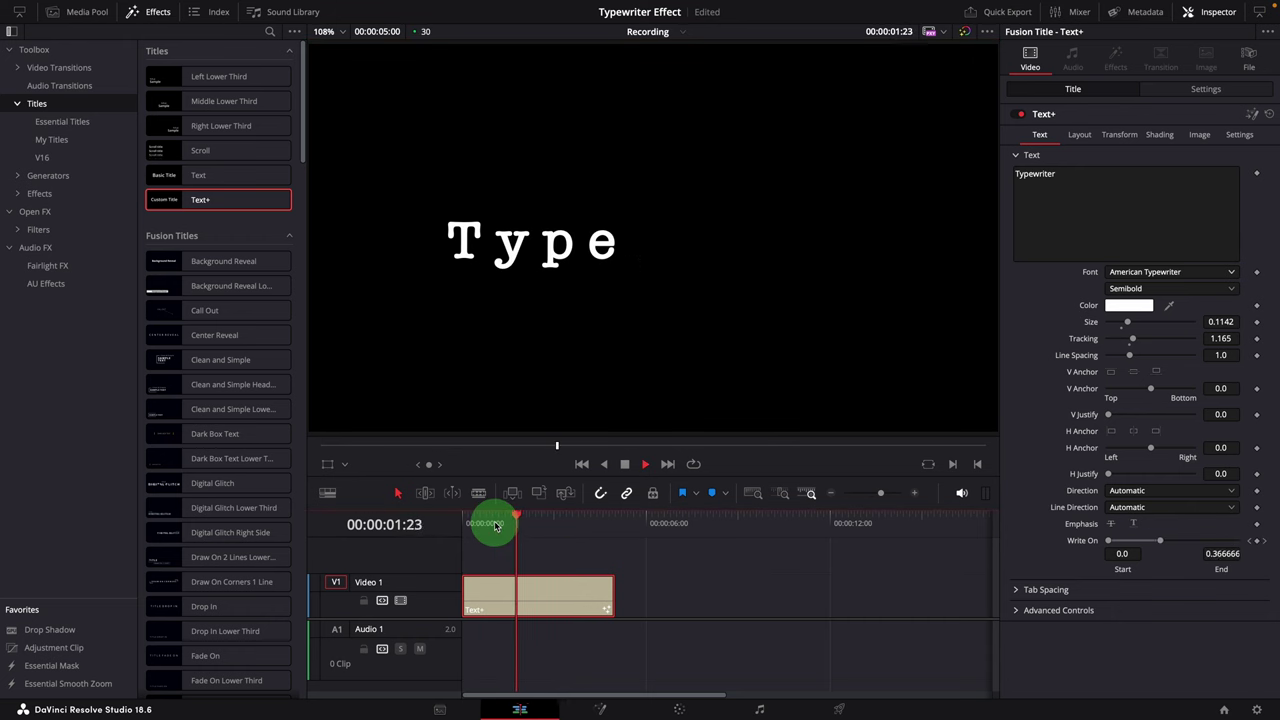
pyautogui.press('space')
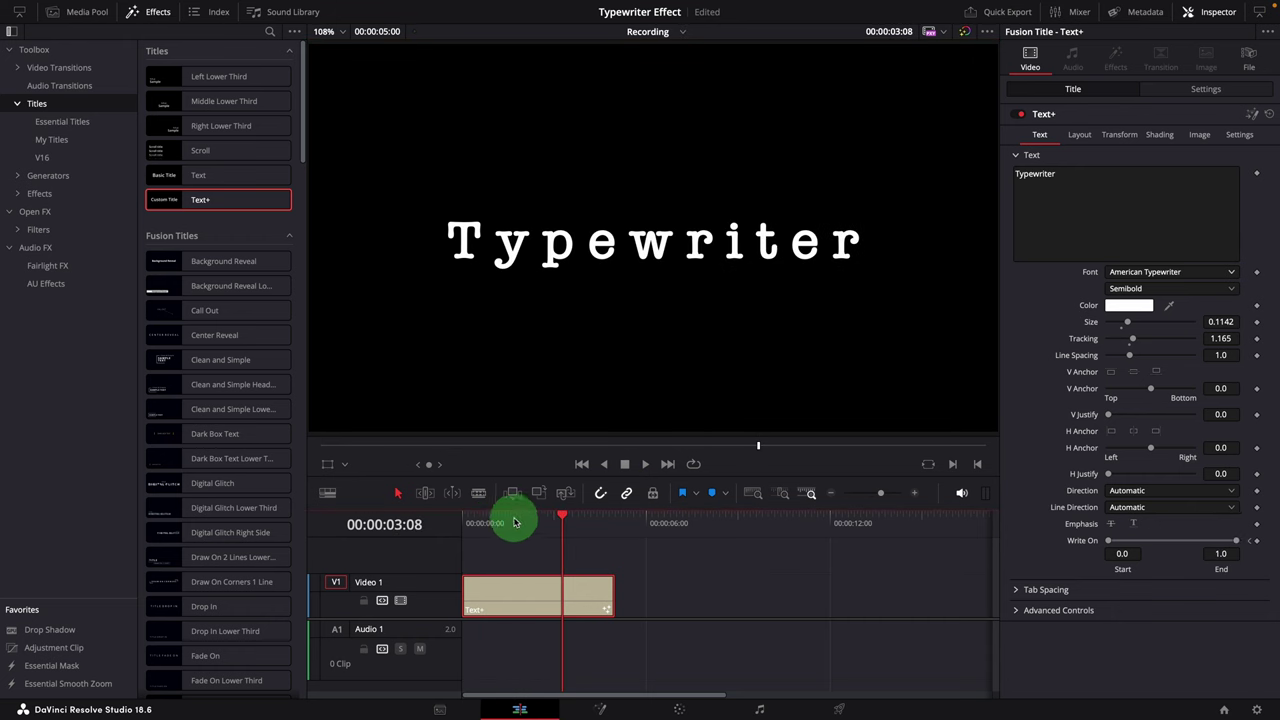
# - Move the full-title Write On End keyframe of 1.0 to the two-second mark
pyautogui.click(508, 596)
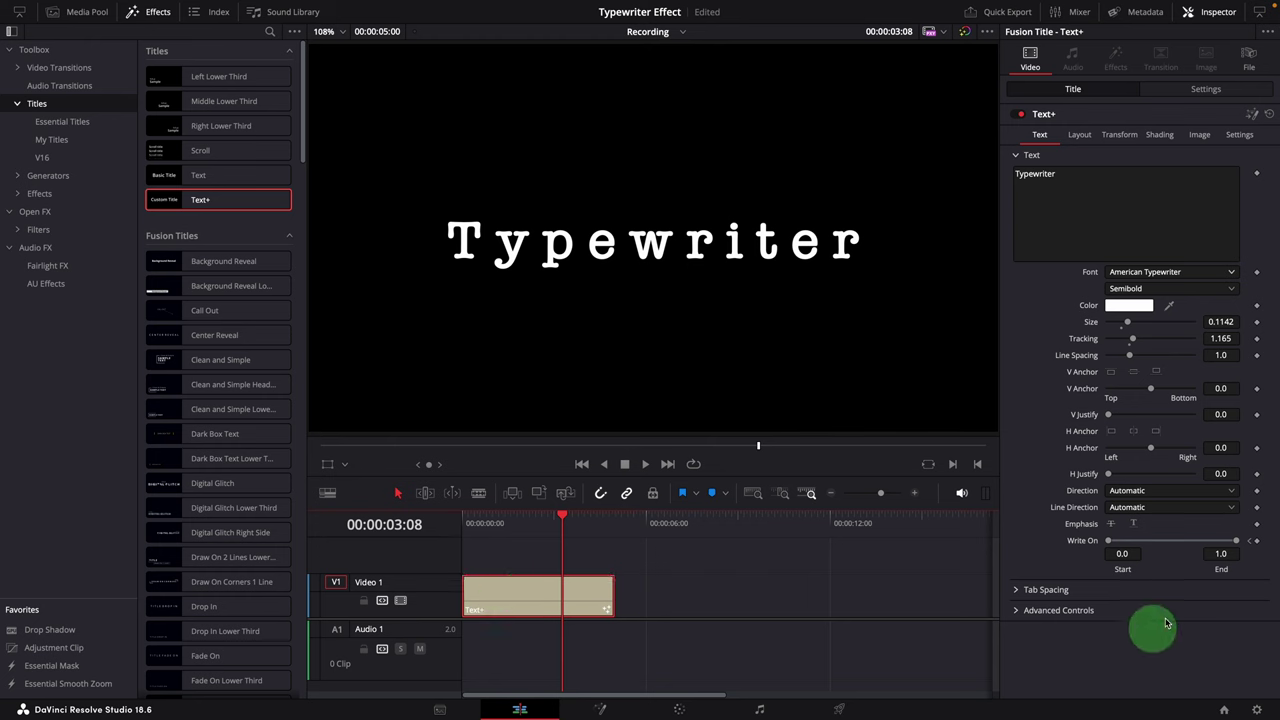
pyautogui.click(1255, 541)
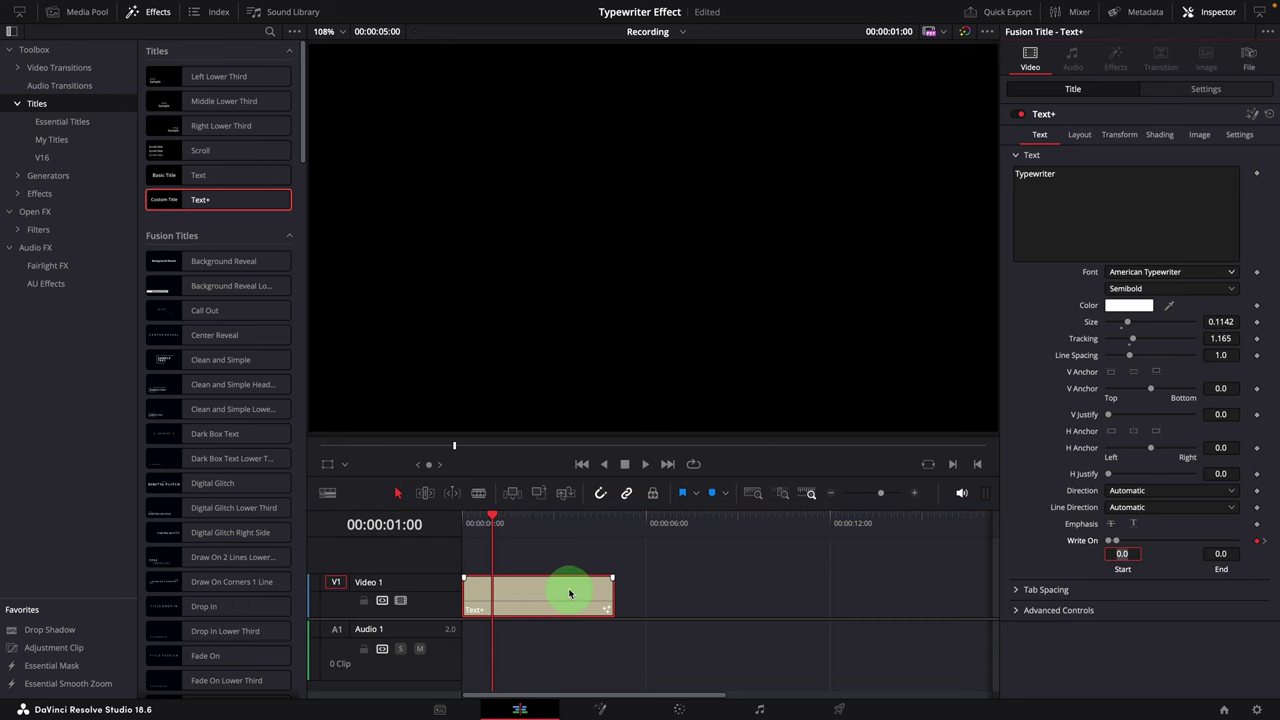
pyautogui.hotkey('shift', 'Right')
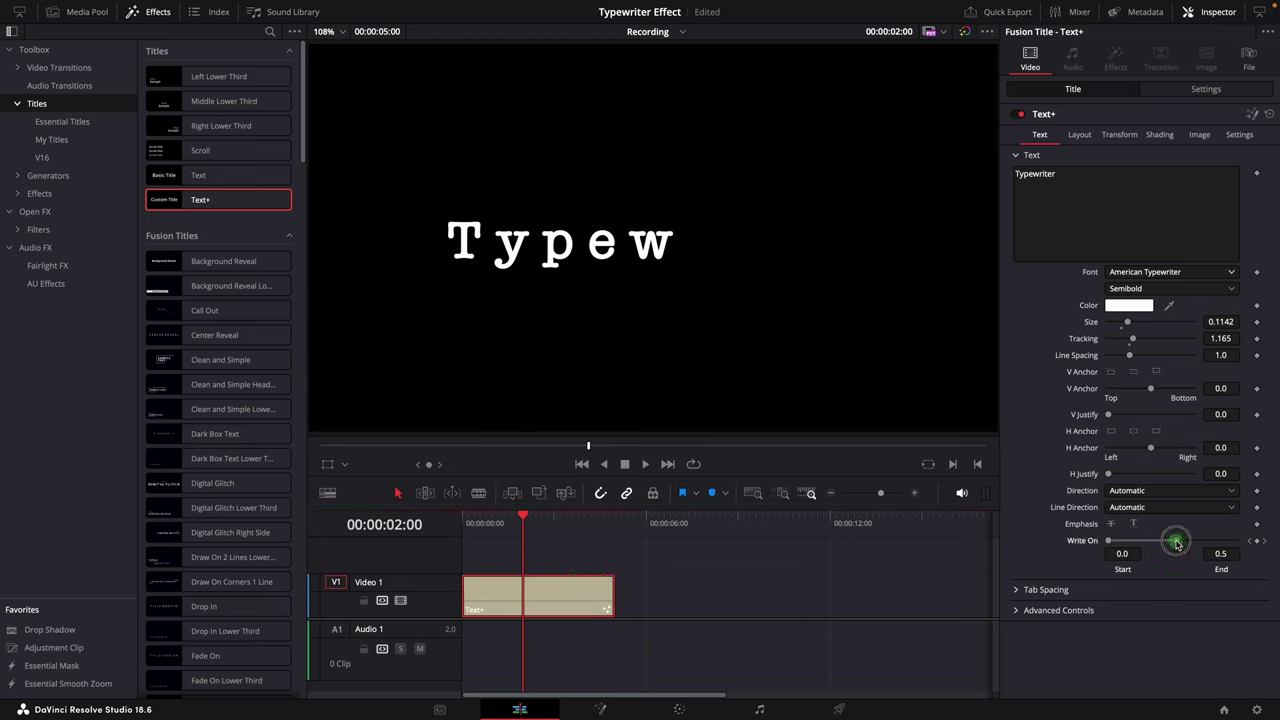
pyautogui.moveTo(1176, 542); pyautogui.dragTo(1258, 550)
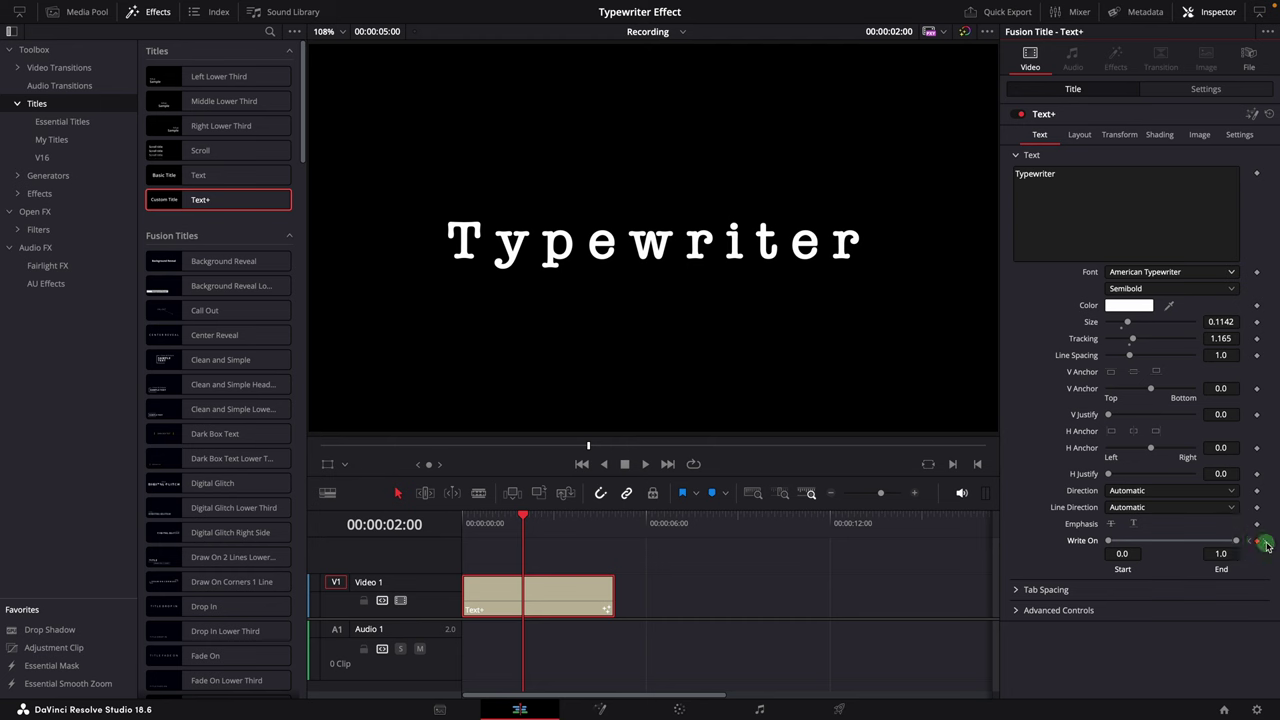
pyautogui.click(1266, 545)
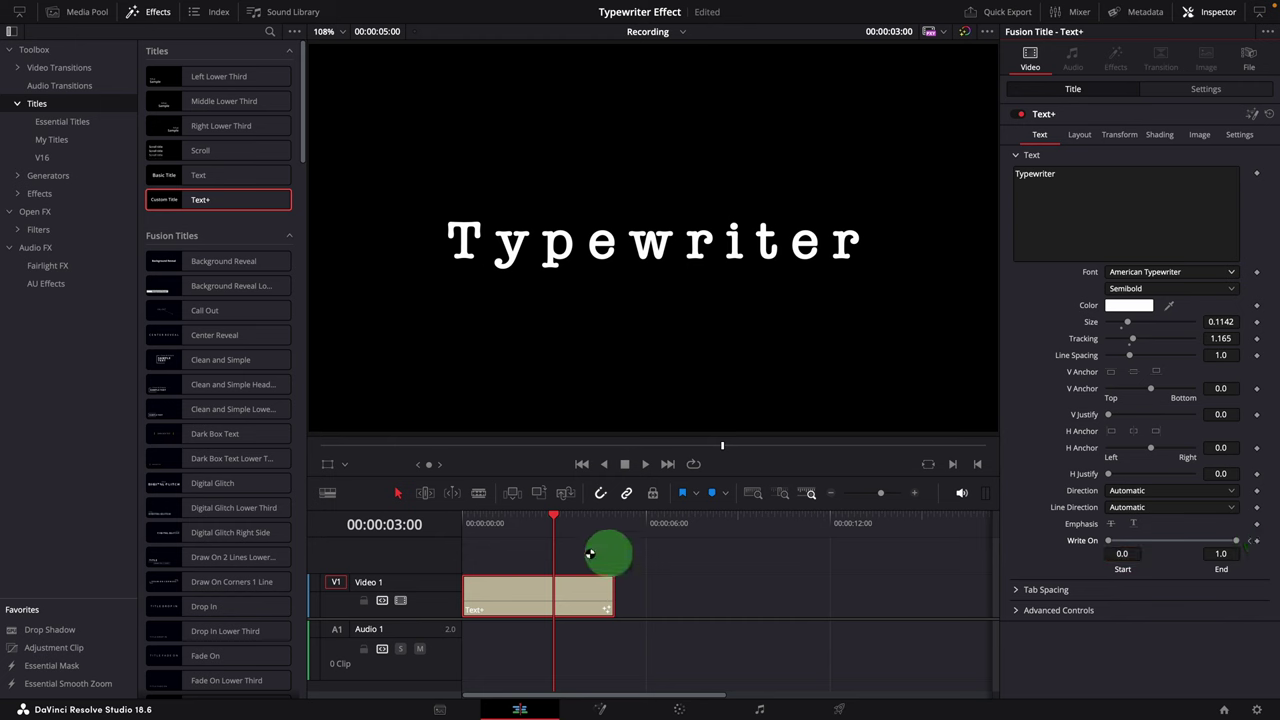
pyautogui.click(484, 522)
# - Replay and scrub to confirm 'Typewriter' is fully typed by about two seconds
pyautogui.click(657, 590)
pyautogui.press('space')
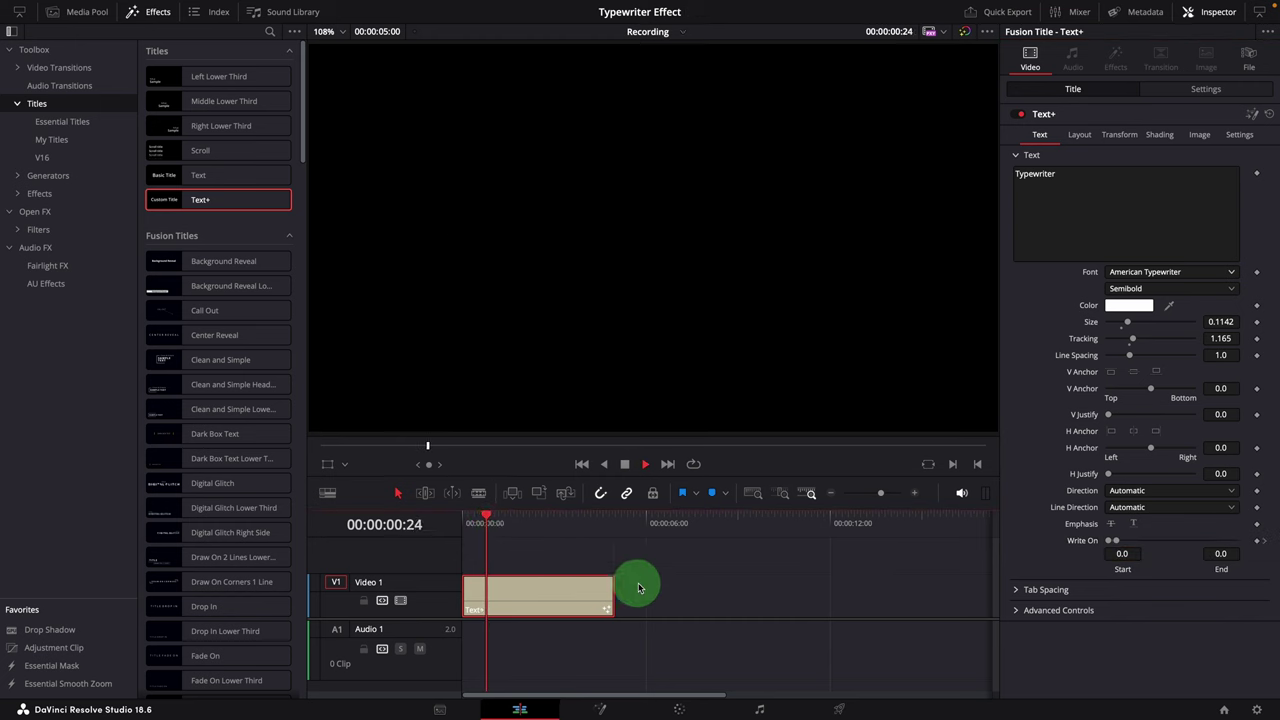
pyautogui.click(497, 534)
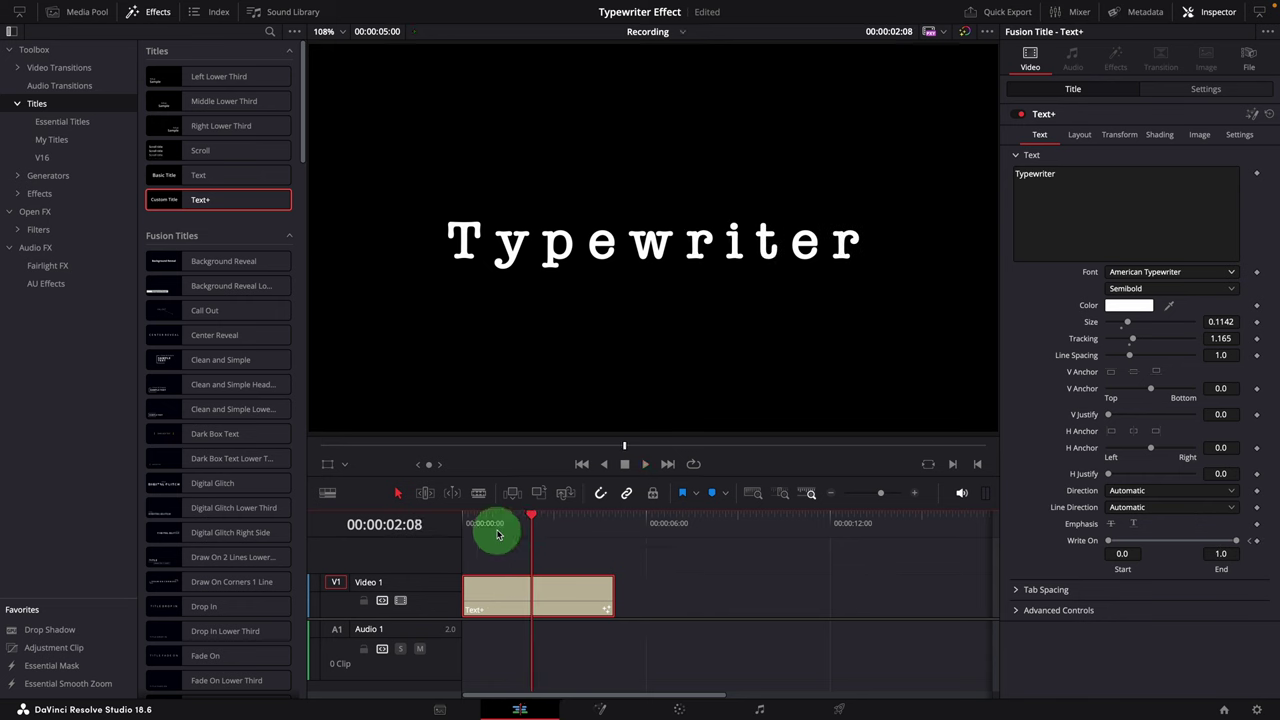
pyautogui.click(491, 524)
pyautogui.press('space')
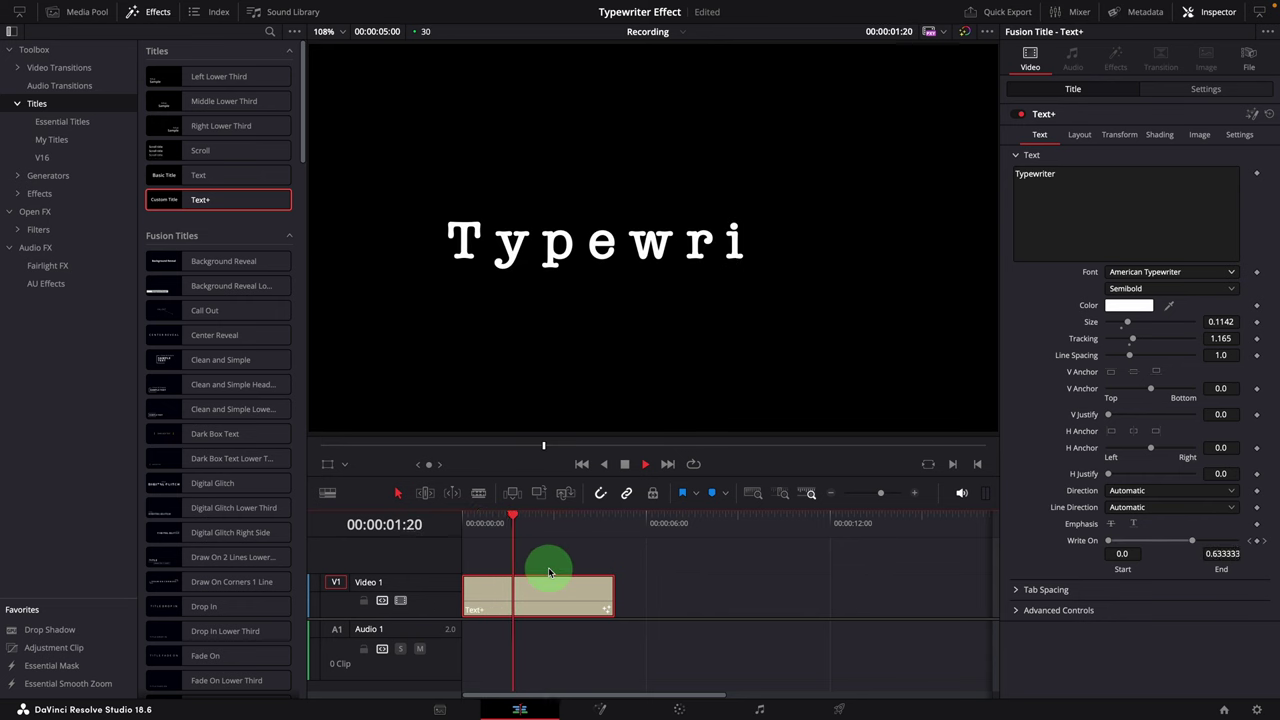
pyautogui.press('space')
pyautogui.click(669, 594)
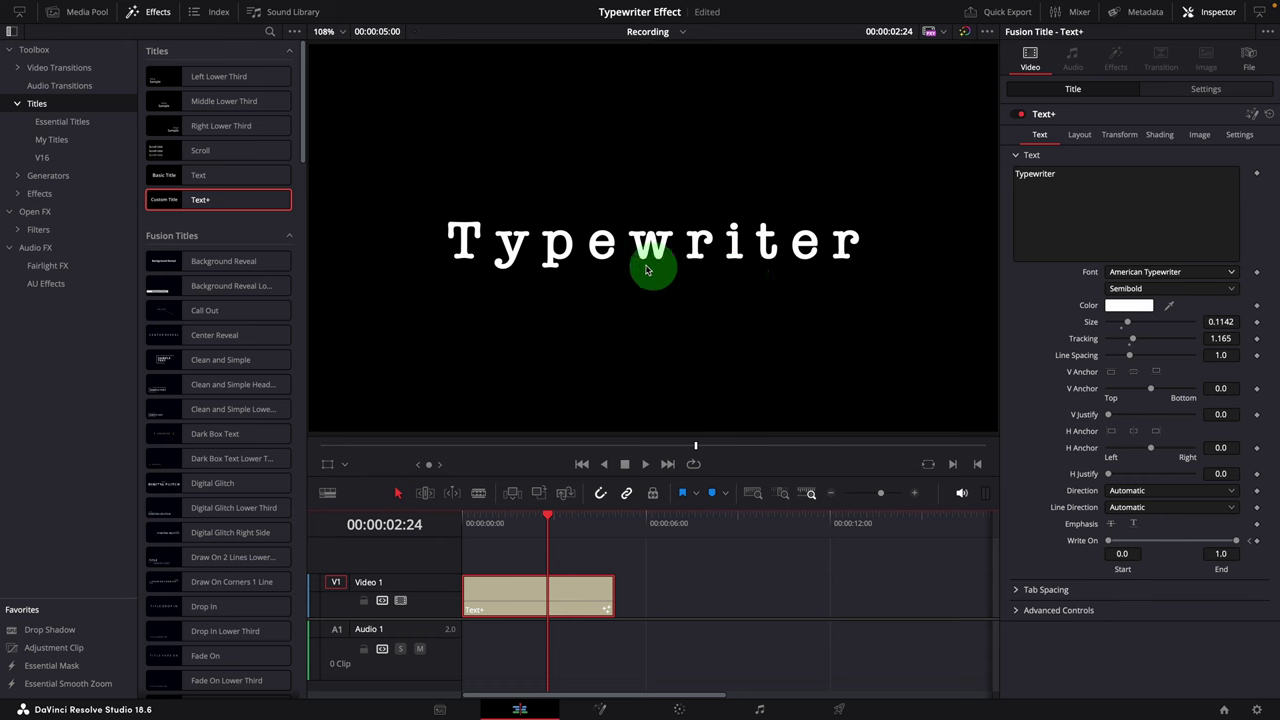
pyautogui.moveTo(491, 520); pyautogui.dragTo(542, 521)
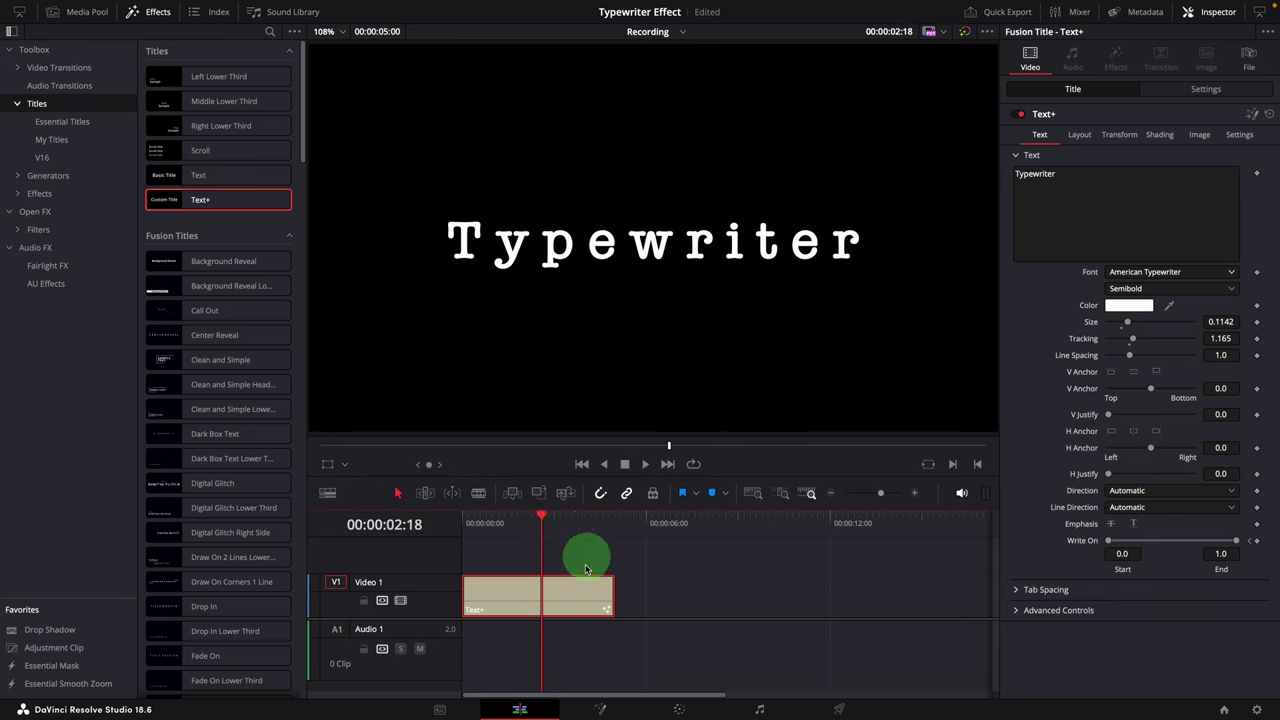
# - Open the Text+ clip in the Fusion page and rename its Template node to Text1
pyautogui.rightClick(576, 599)
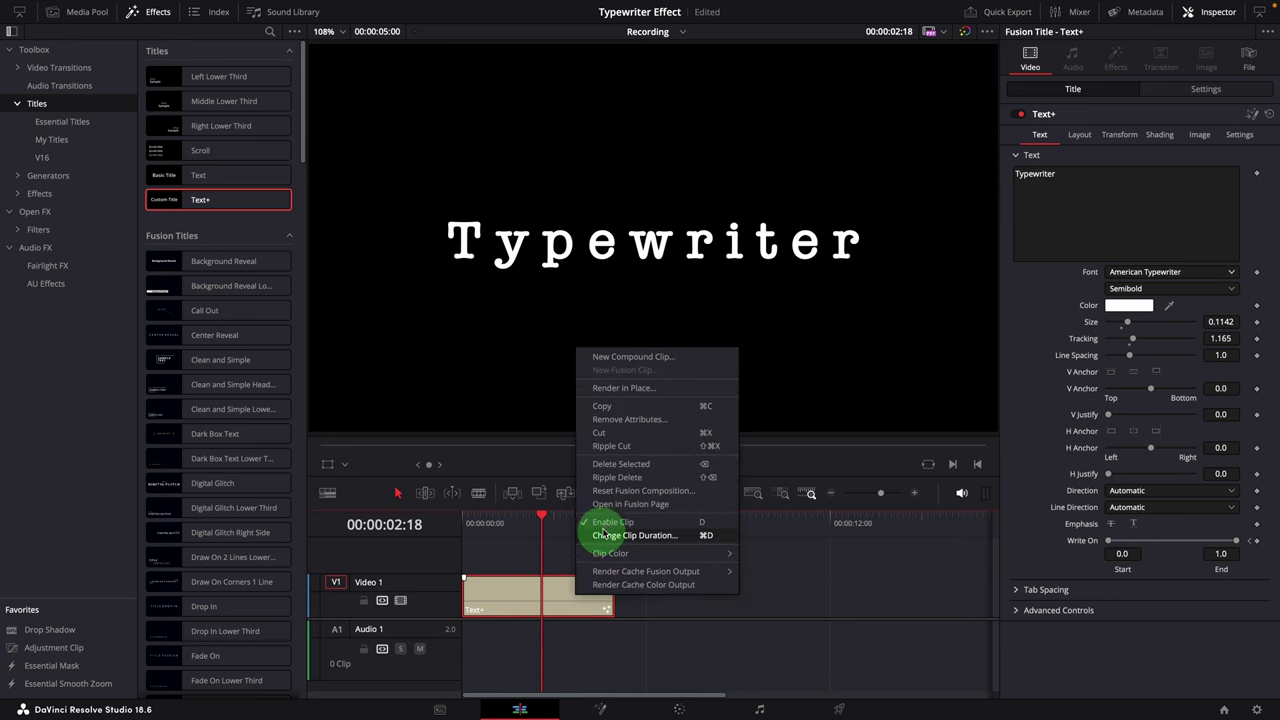
pyautogui.click(659, 510)
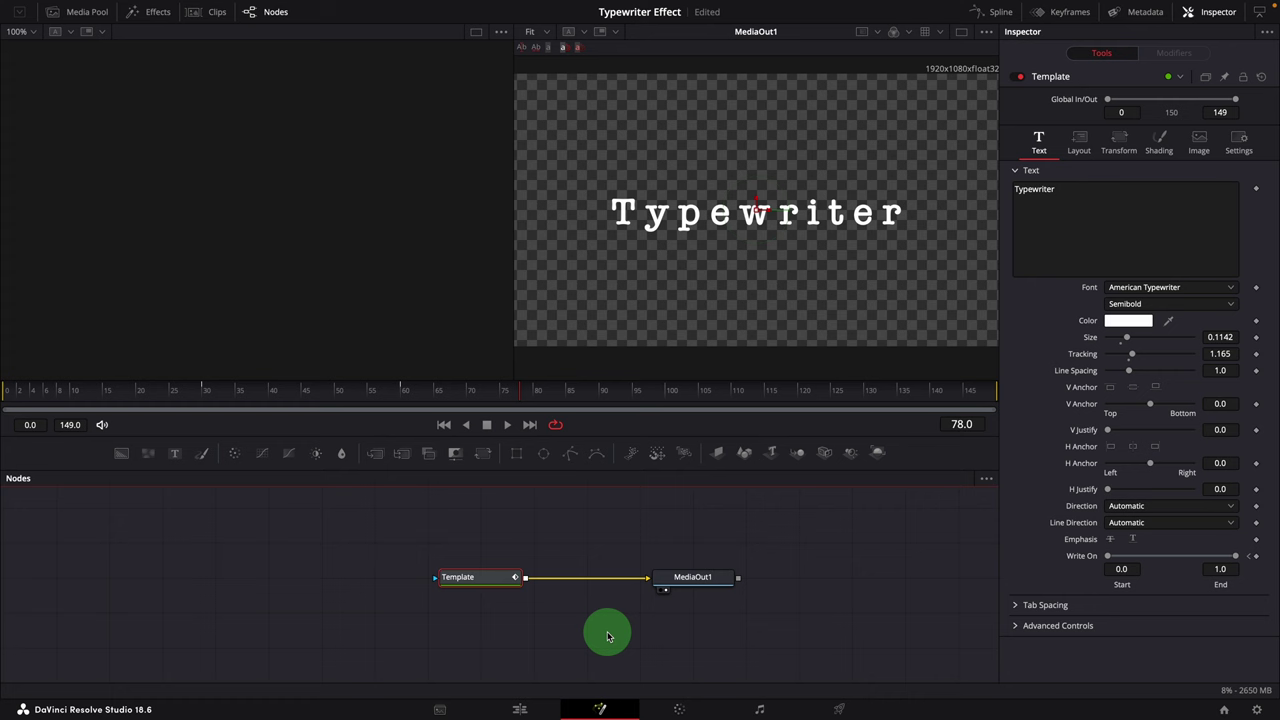
pyautogui.click(471, 583)
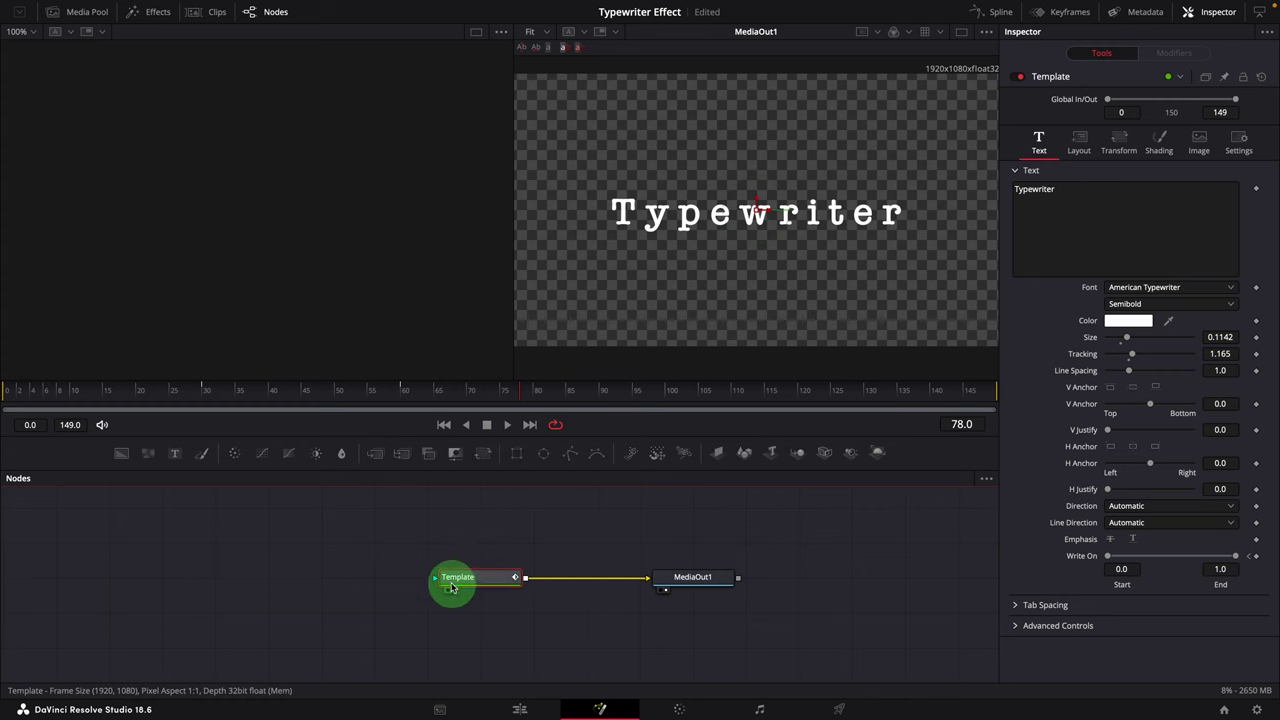
pyautogui.rightClick(478, 584)
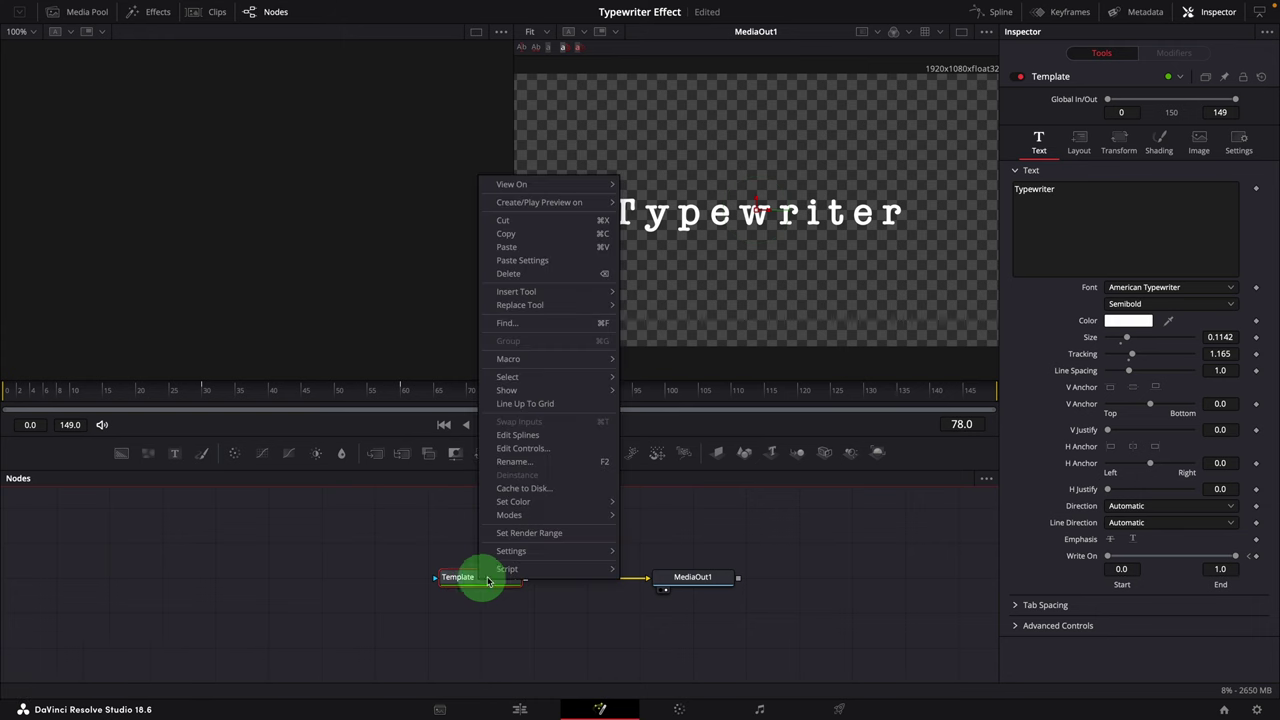
pyautogui.click(592, 463)
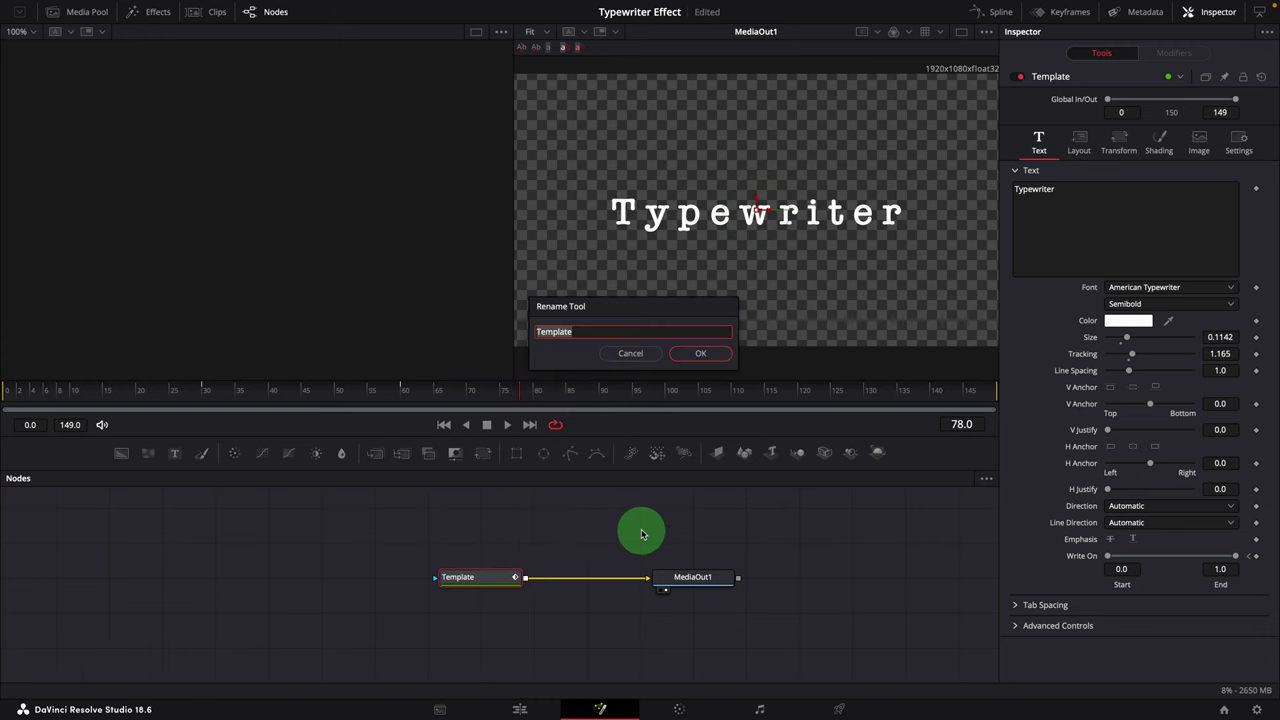
pyautogui.press('Return')
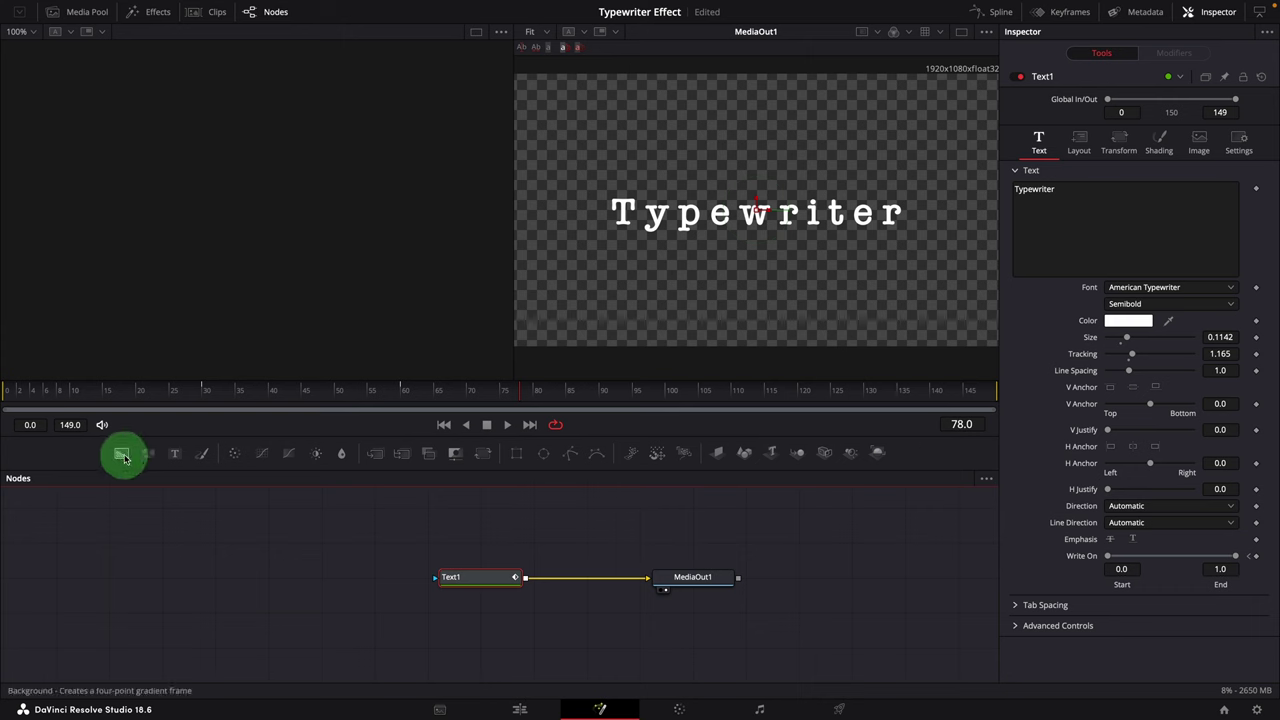
# - Add a Background node with a Rectangle1 mask and merge it over Text1
pyautogui.moveTo(146, 468); pyautogui.dragTo(590, 541)
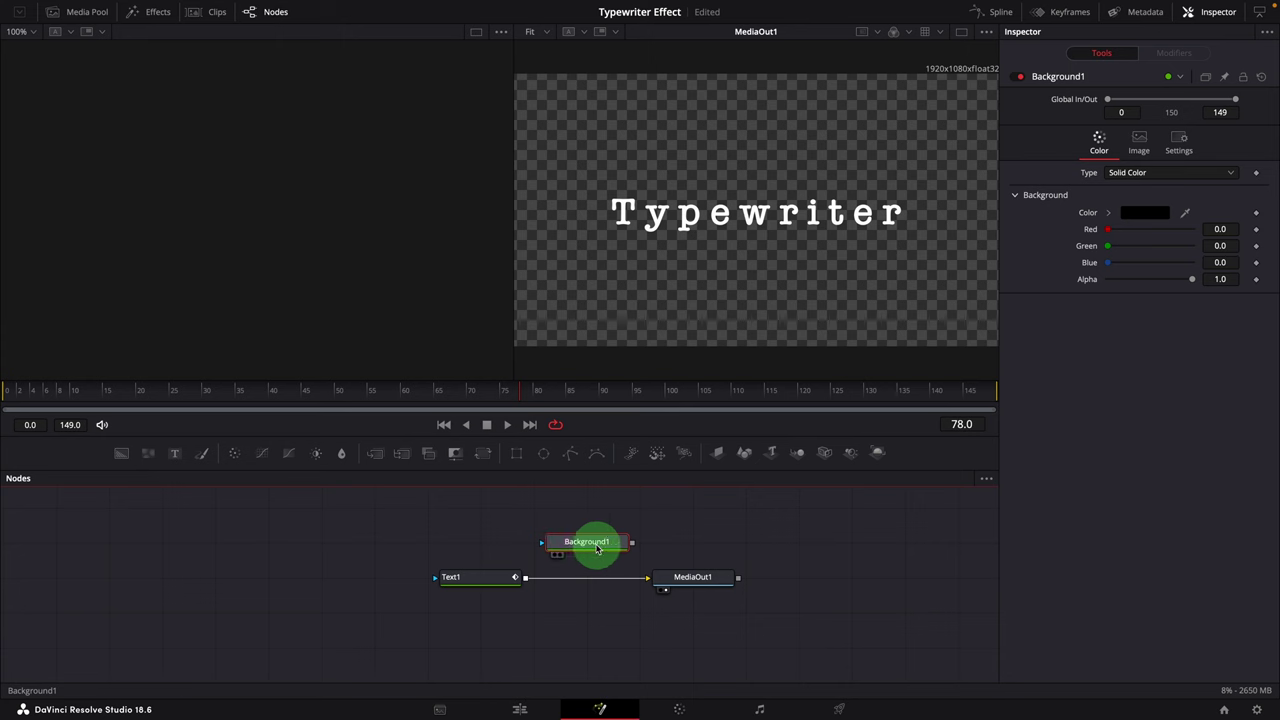
pyautogui.click(517, 457)
pyautogui.click(590, 516)
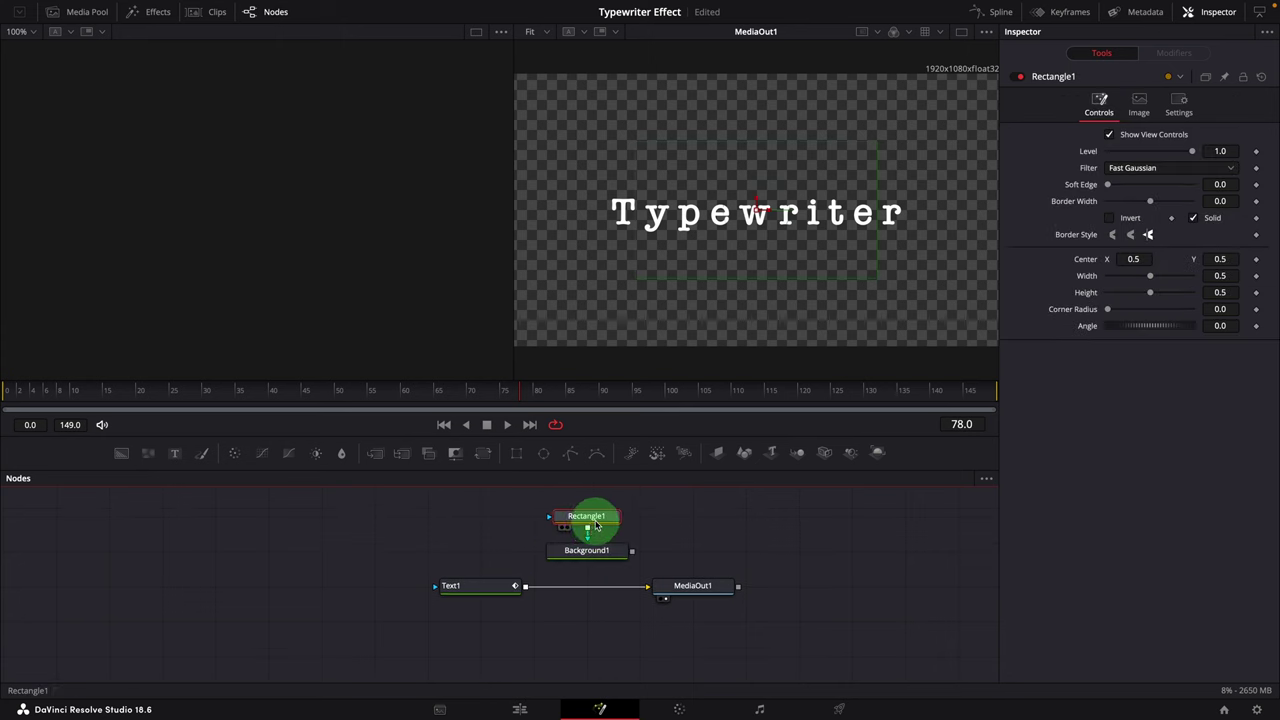
pyautogui.moveTo(597, 516); pyautogui.dragTo(523, 586)
pyautogui.click(615, 551)
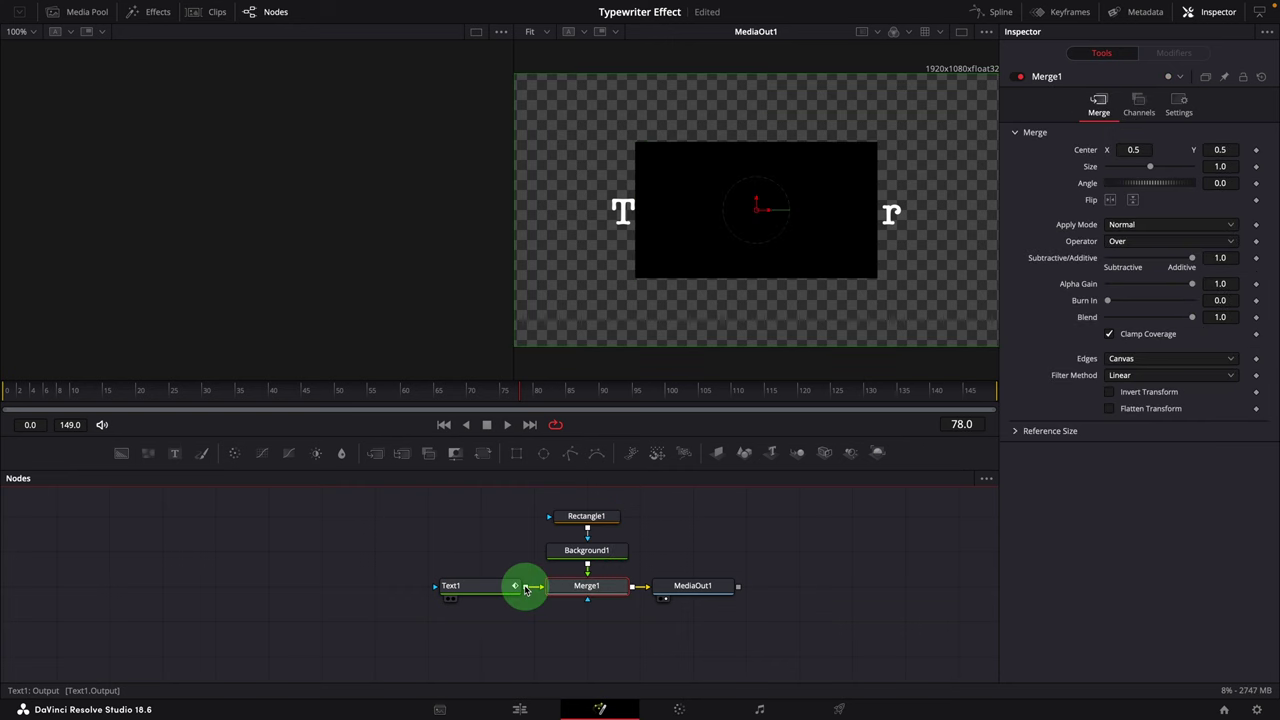
# - Change the Background1 colour from black to white
pyautogui.click(611, 551)
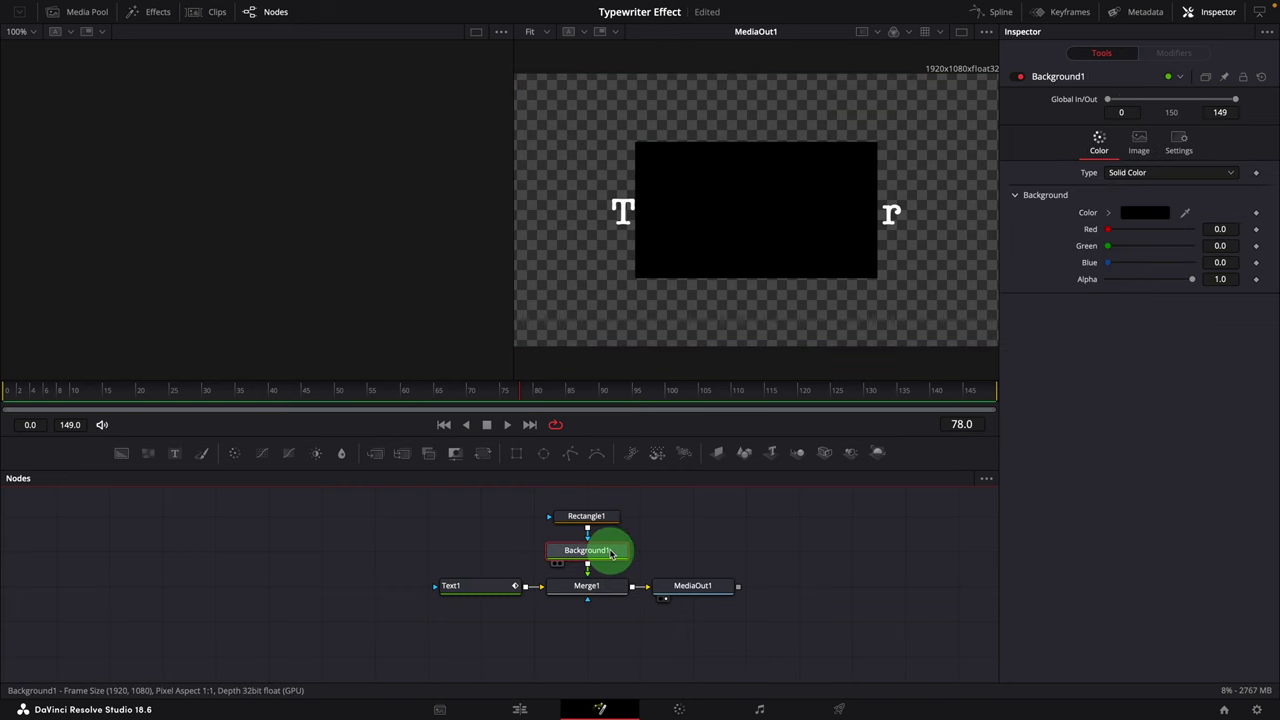
pyautogui.click(1110, 215)
pyautogui.click(1110, 232)
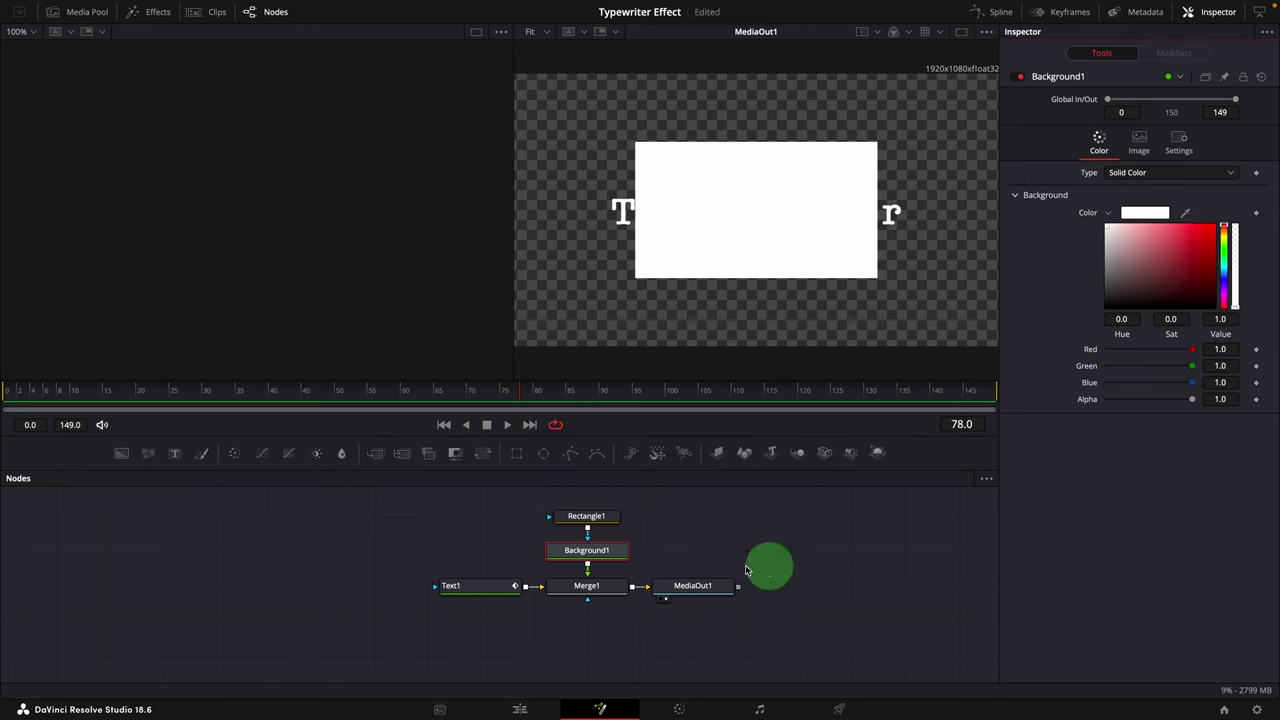
# - Shrink Rectangle1 to a thin bar and drive its Center with the Text1 DataWindow expression
pyautogui.click(588, 522)
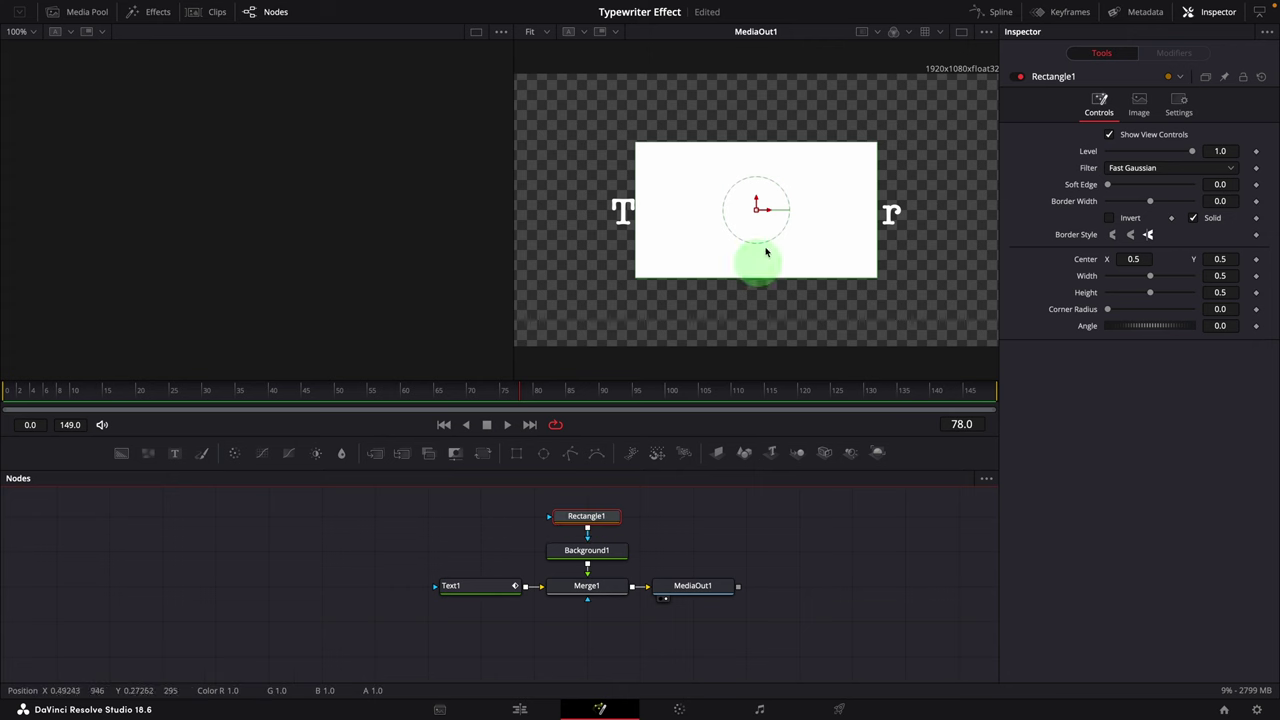
pyautogui.moveTo(877, 284); pyautogui.dragTo(758, 237)
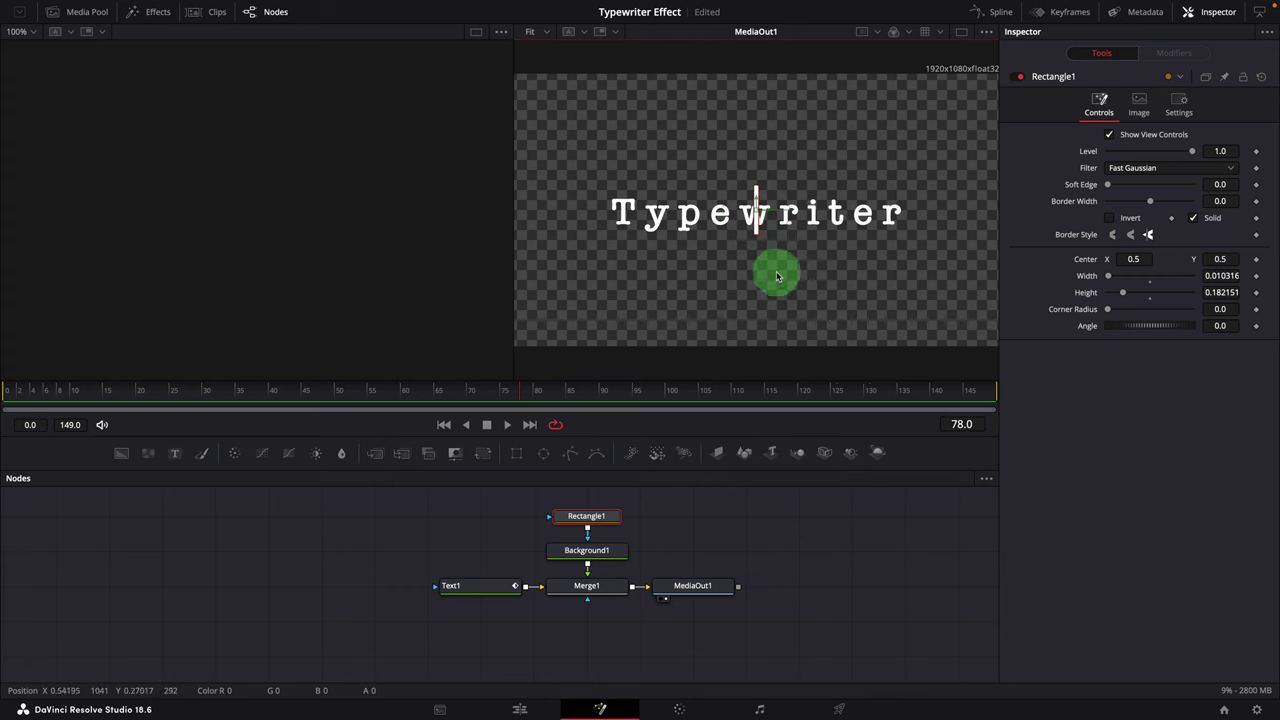
pyautogui.rightClick(1085, 264)
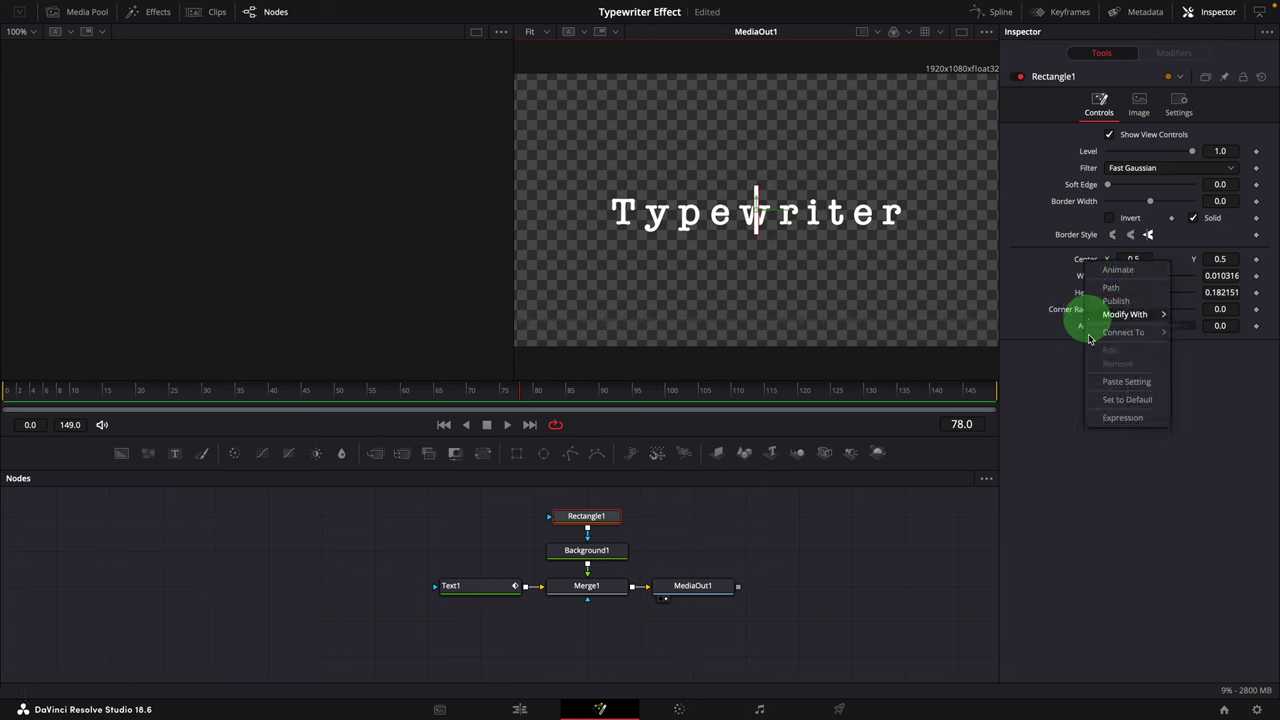
pyautogui.click(1125, 418)
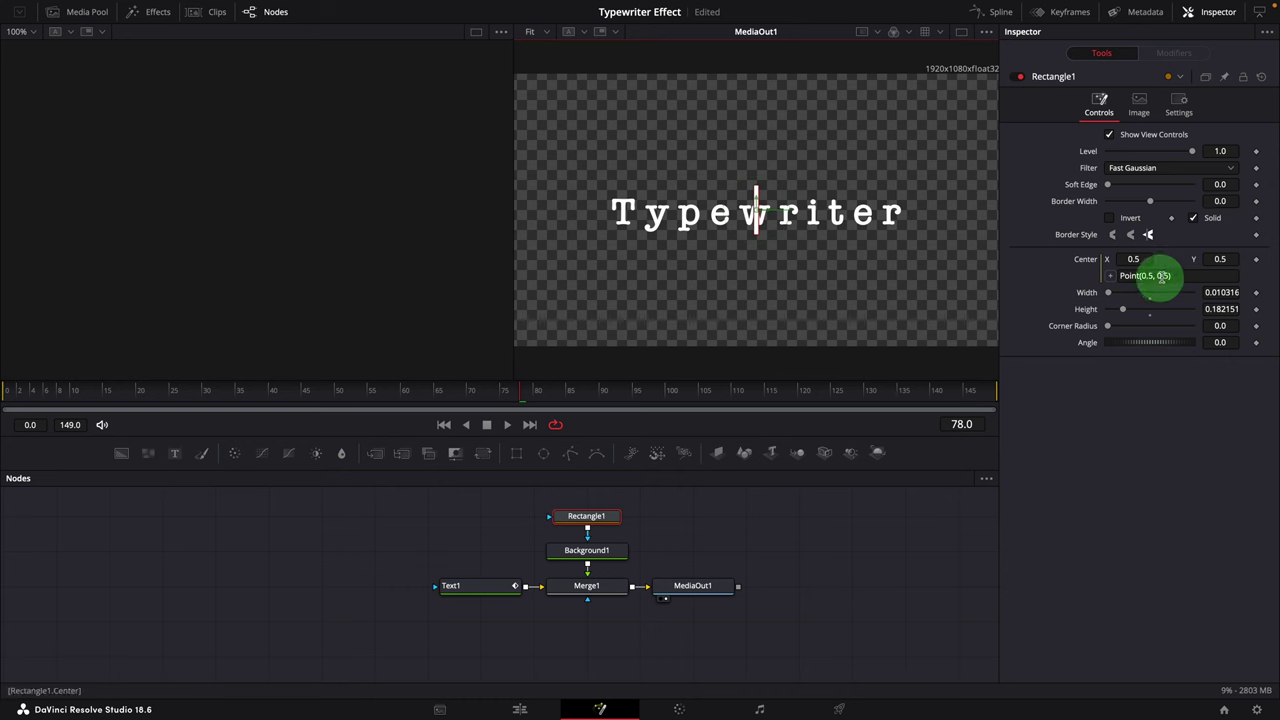
pyautogui.click(1186, 276)
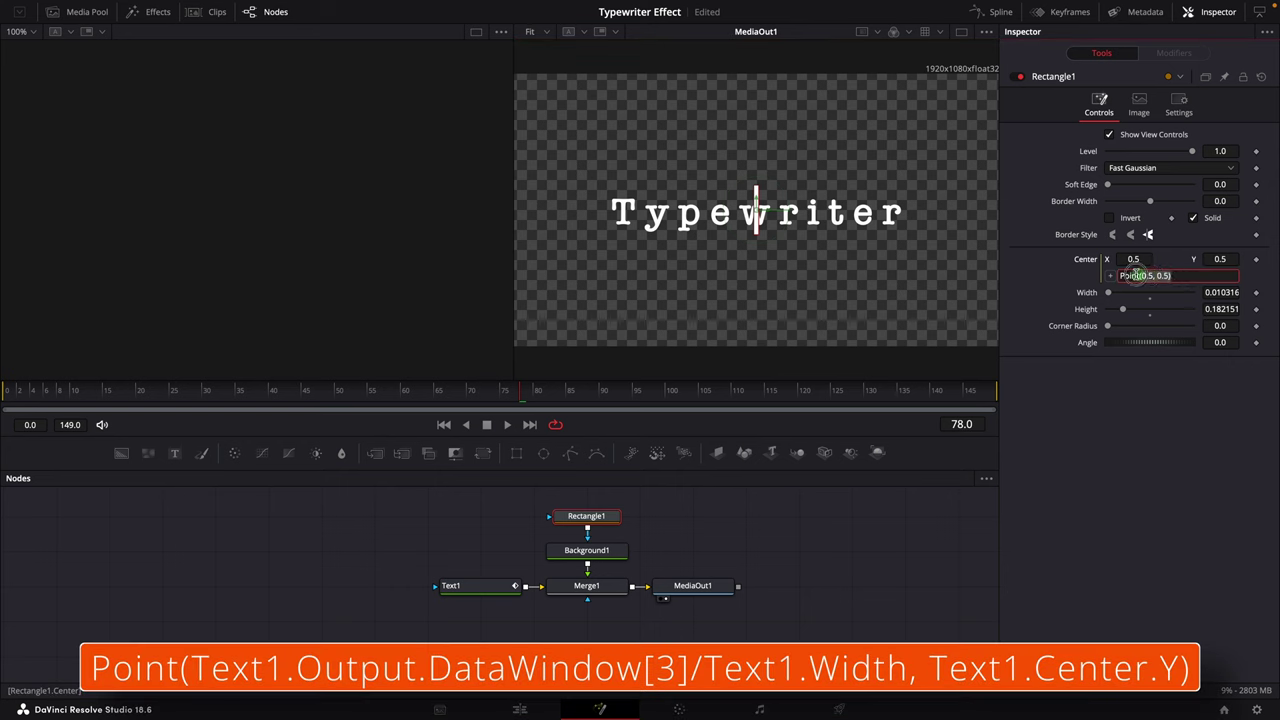
pyautogui.moveTo(1115, 273); pyautogui.dragTo(1106, 491)
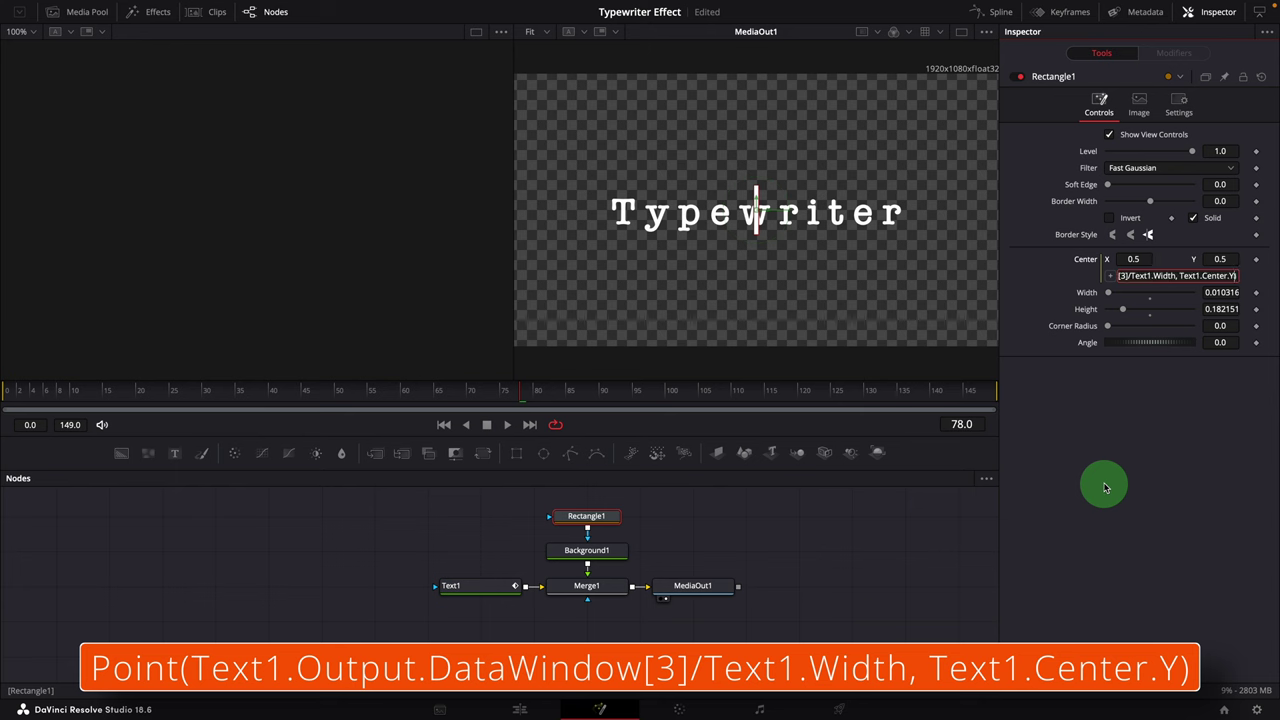
pyautogui.press('Return')
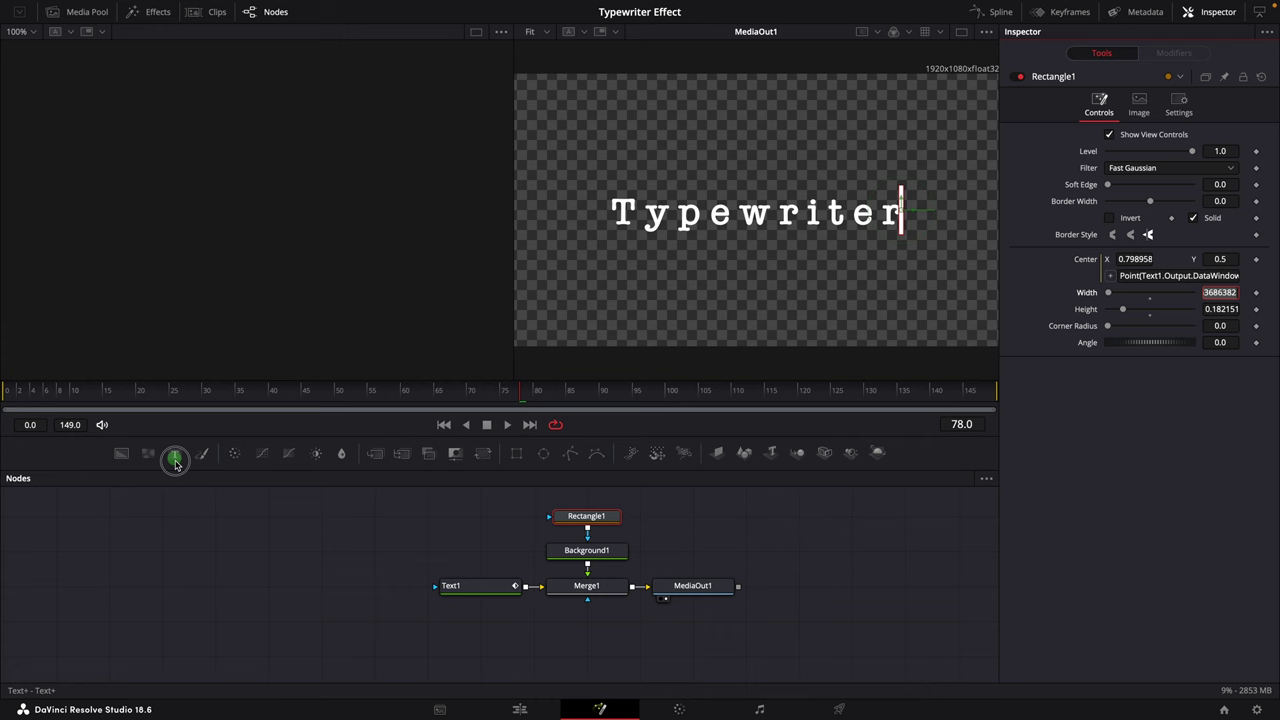
# - Add a Text2 node whose text is an expression showing Text1's DataWindow values
pyautogui.moveTo(175, 462); pyautogui.dragTo(205, 536)
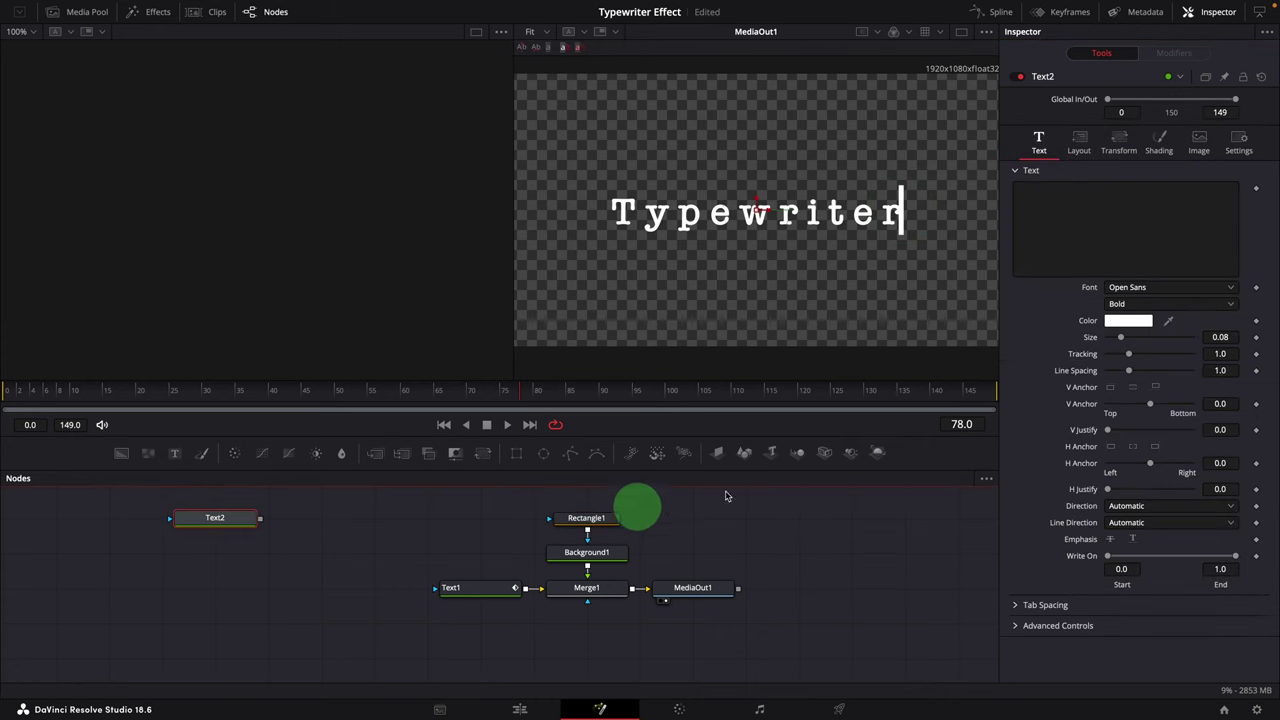
pyautogui.rightClick(1023, 238)
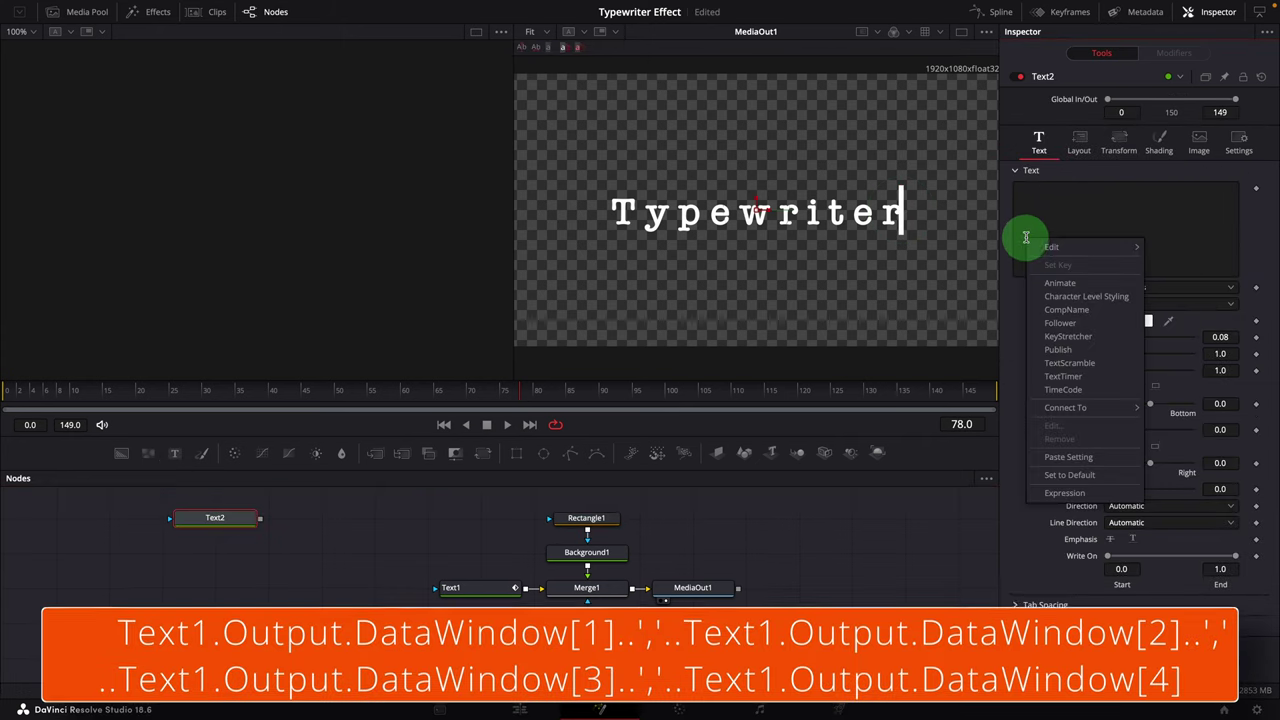
pyautogui.click(1065, 493)
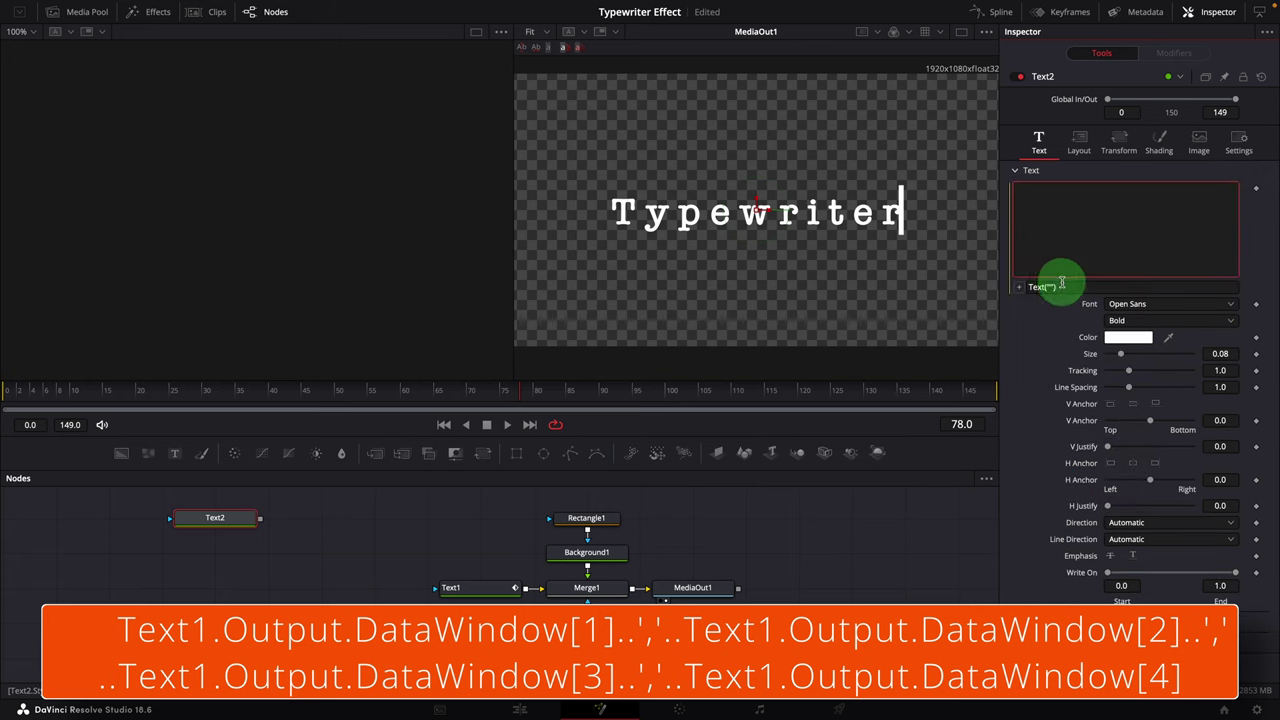
pyautogui.write("Text1.Output.DataWindow[1]..','..Text1.Output.DataWindow[2]..','..Text1.Output.DataWindow[3]..','..Text1.Output.DataWindow[4]")
pyautogui.press('Return')
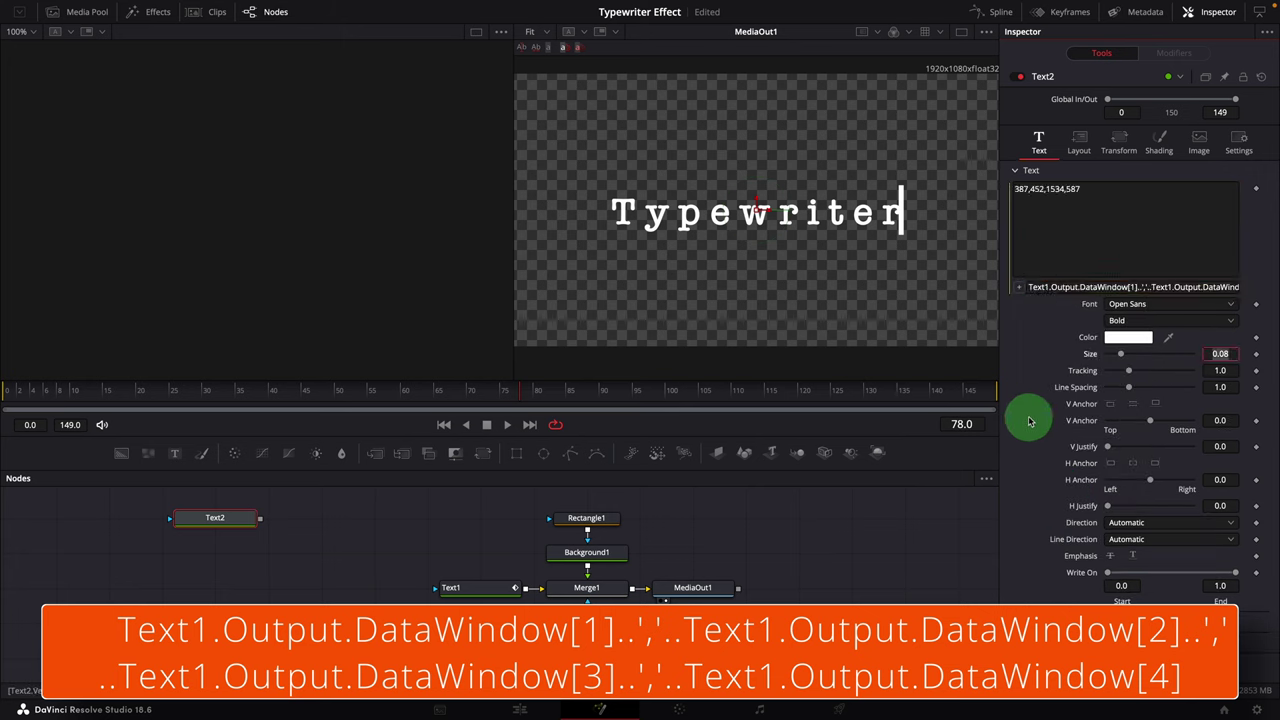
# - View Text2 (387,452,1534,587) in the left viewer and rewind the animation
pyautogui.click(226, 517)
pyautogui.moveTo(287, 277); pyautogui.dragTo(287, 278)
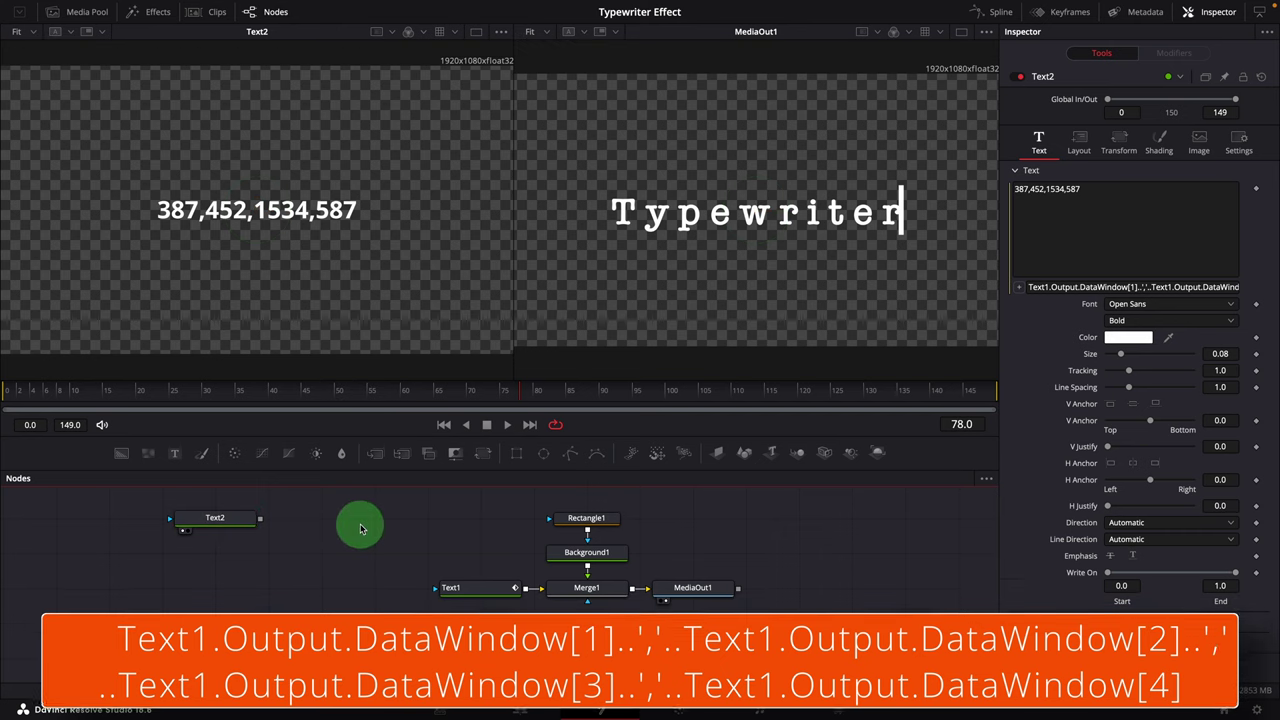
pyautogui.press('Tab')
pyautogui.moveTo(180, 398); pyautogui.dragTo(438, 404)
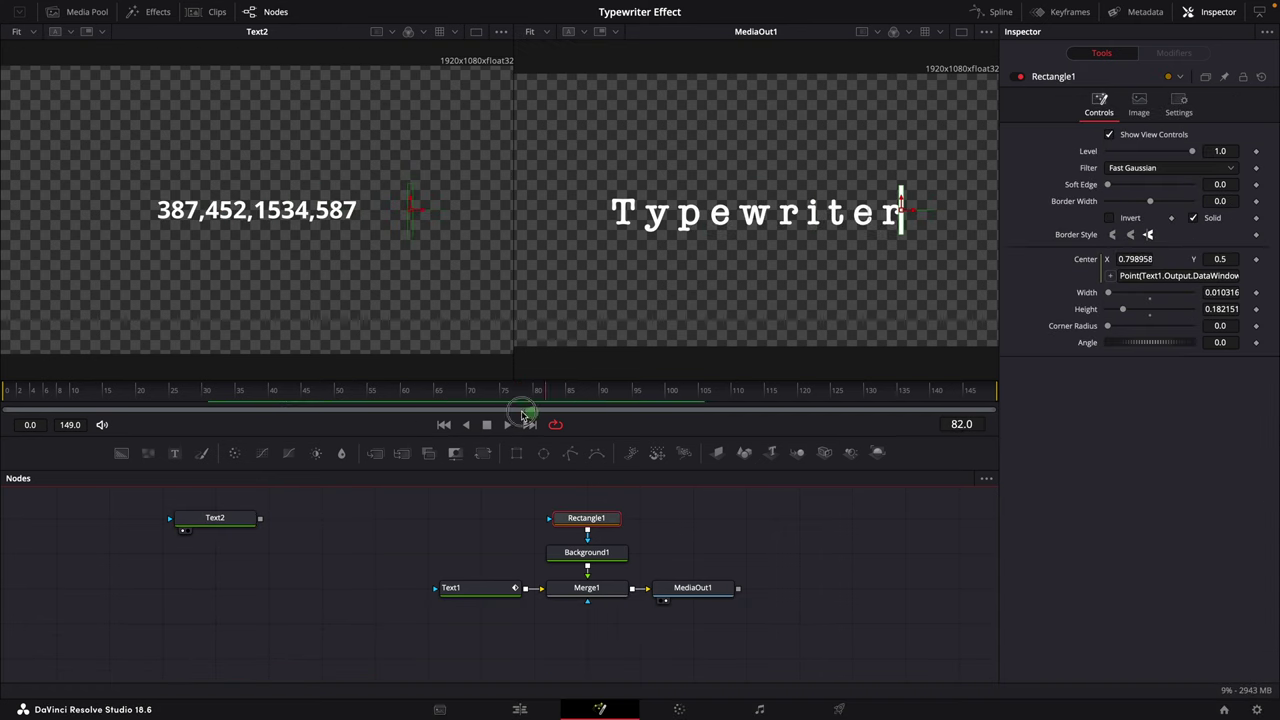
pyautogui.moveTo(522, 414)
pyautogui.mouseDown()
pyautogui.moveTo(203, 406)
pyautogui.moveTo(505, 414)
pyautogui.mouseUp()
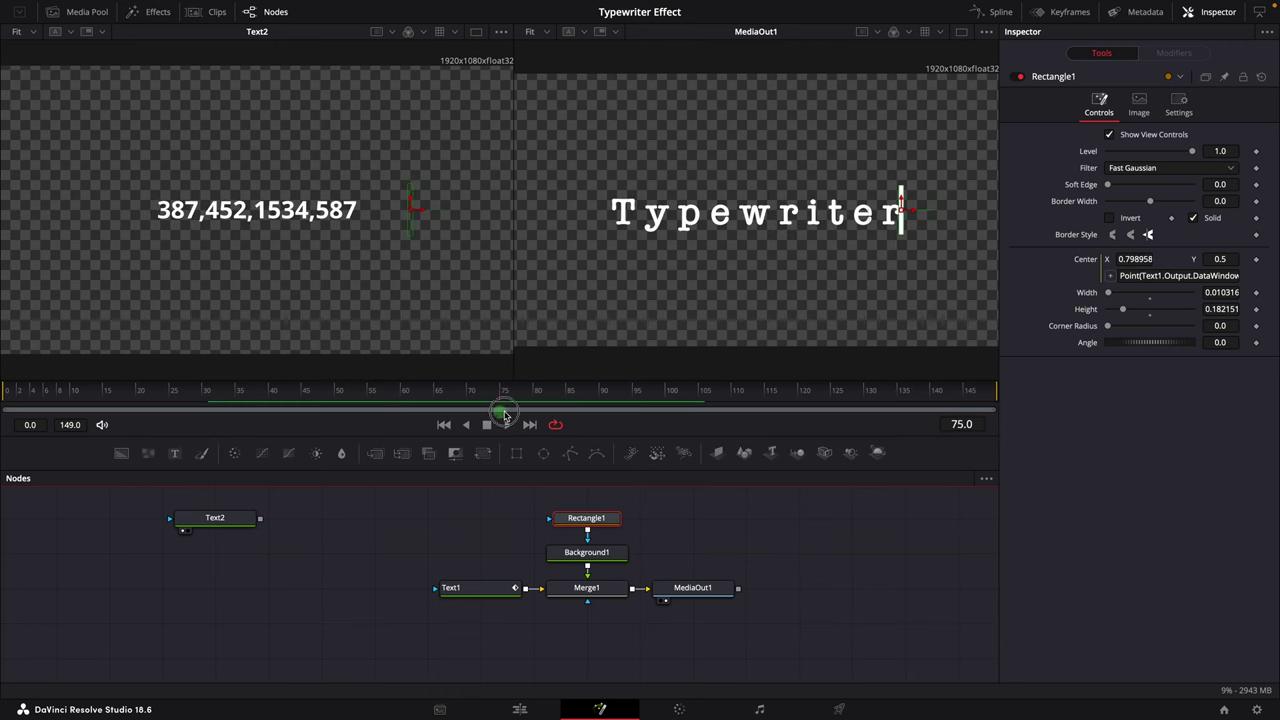
pyautogui.click(507, 424)
pyautogui.click(251, 394)
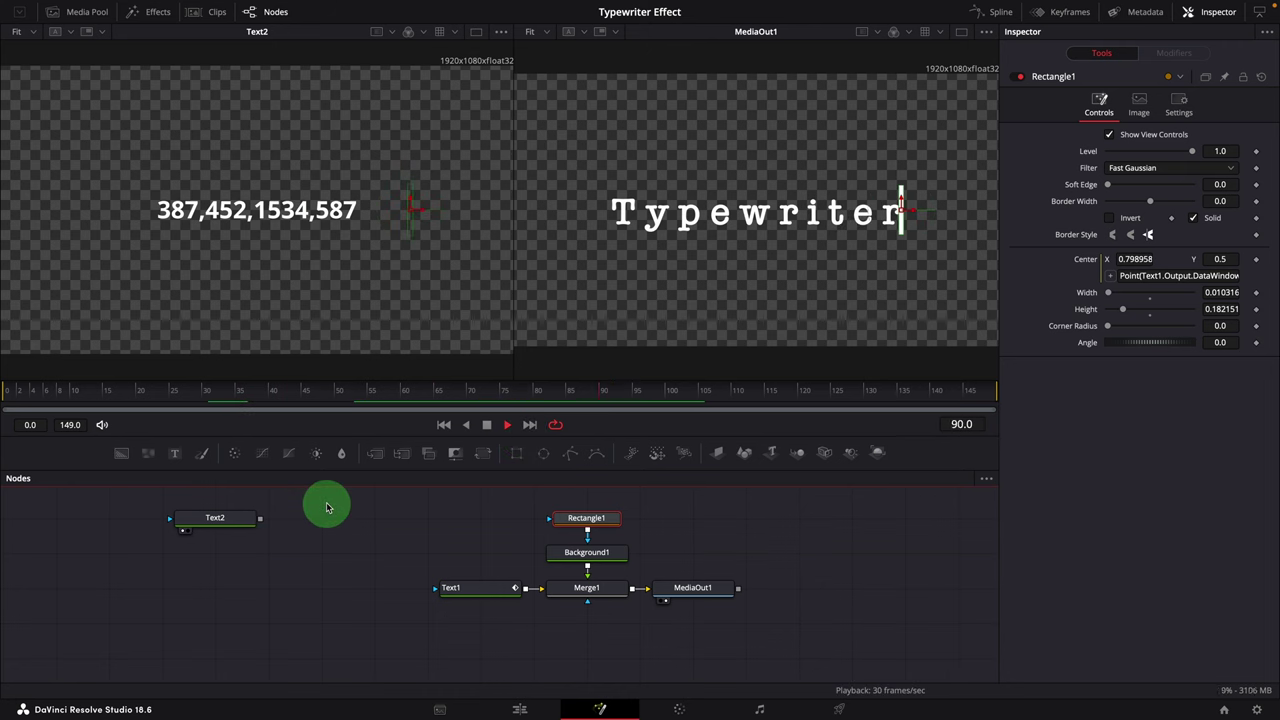
pyautogui.click(200, 394)
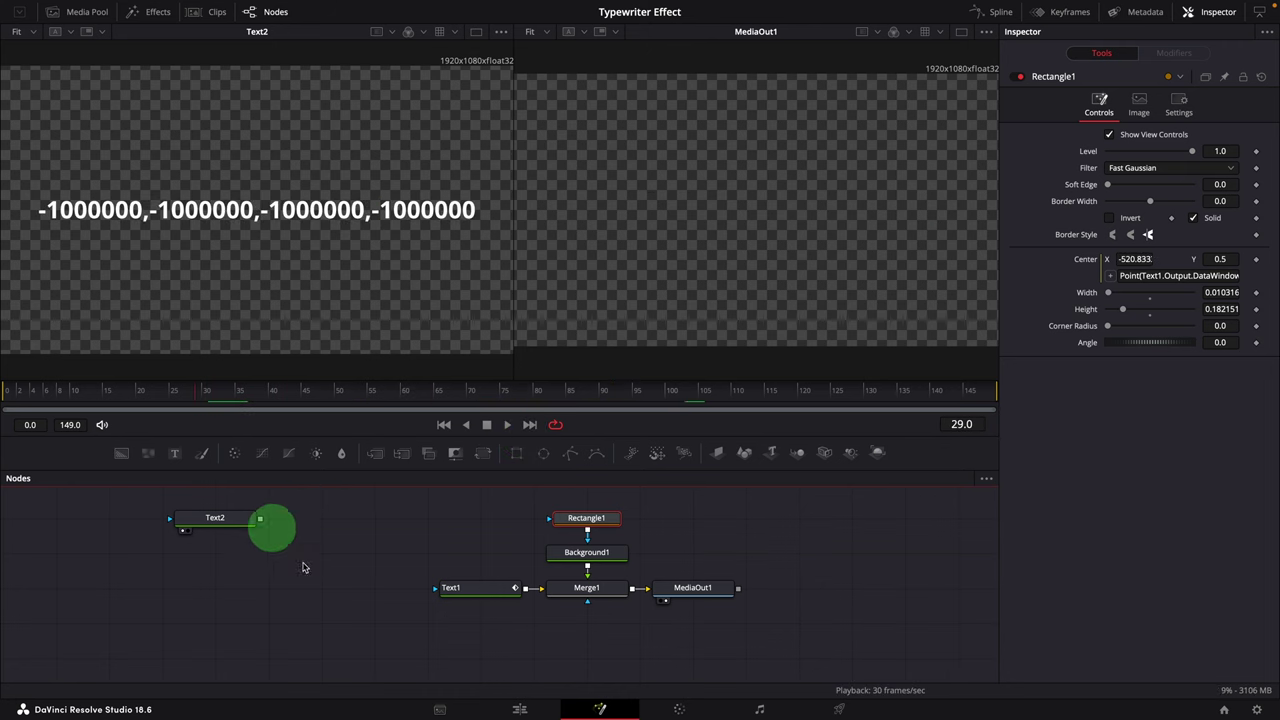
pyautogui.click(350, 390)
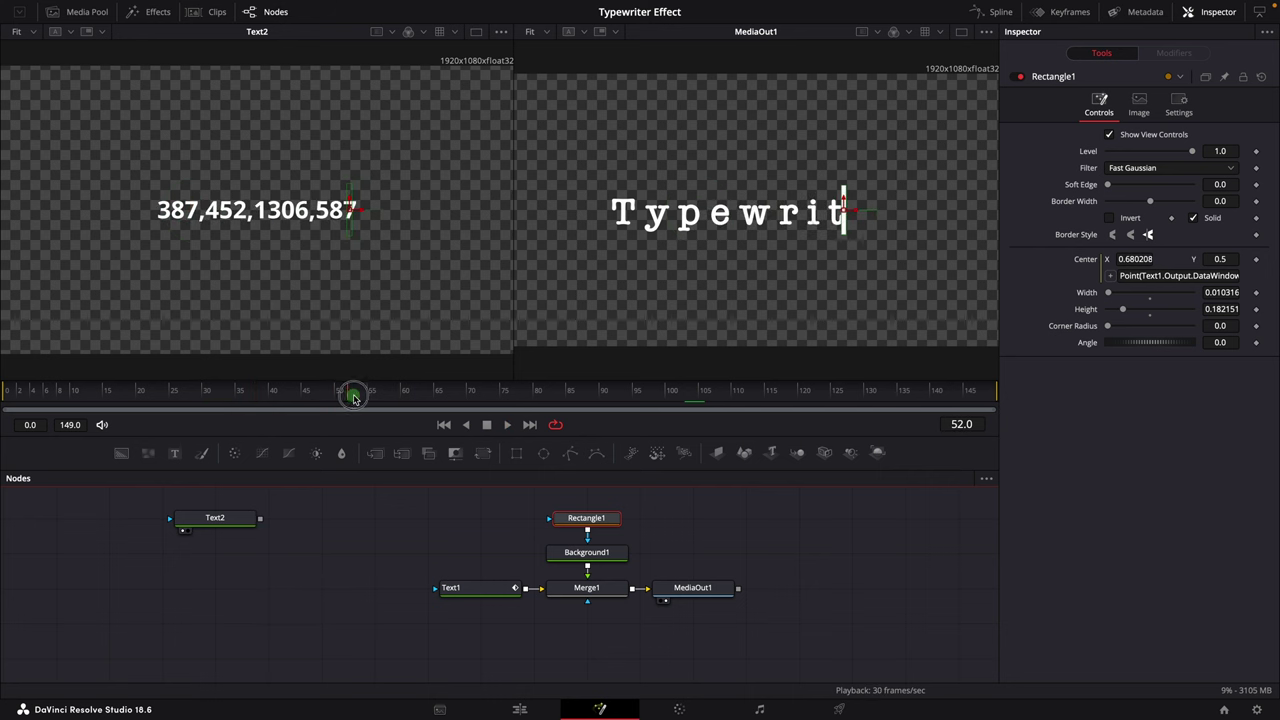
# - Add +0.02 after Text1.Width in Rectangle1's Center expression
pyautogui.click(1191, 275)
pyautogui.press('Right')
pyautogui.press('Right')
pyautogui.press('Right')
pyautogui.press('Right')
pyautogui.press('Right')
pyautogui.press('Right')
pyautogui.press('Right')
pyautogui.press('Right')
pyautogui.press('Right')
pyautogui.press('Right')
pyautogui.press('Right')
pyautogui.press('Right')
pyautogui.press('Right')
pyautogui.press('Right')
pyautogui.press('Right')
pyautogui.press('Right')
pyautogui.press('Right')
pyautogui.press('Right')
pyautogui.press('Right')
pyautogui.press('Right')
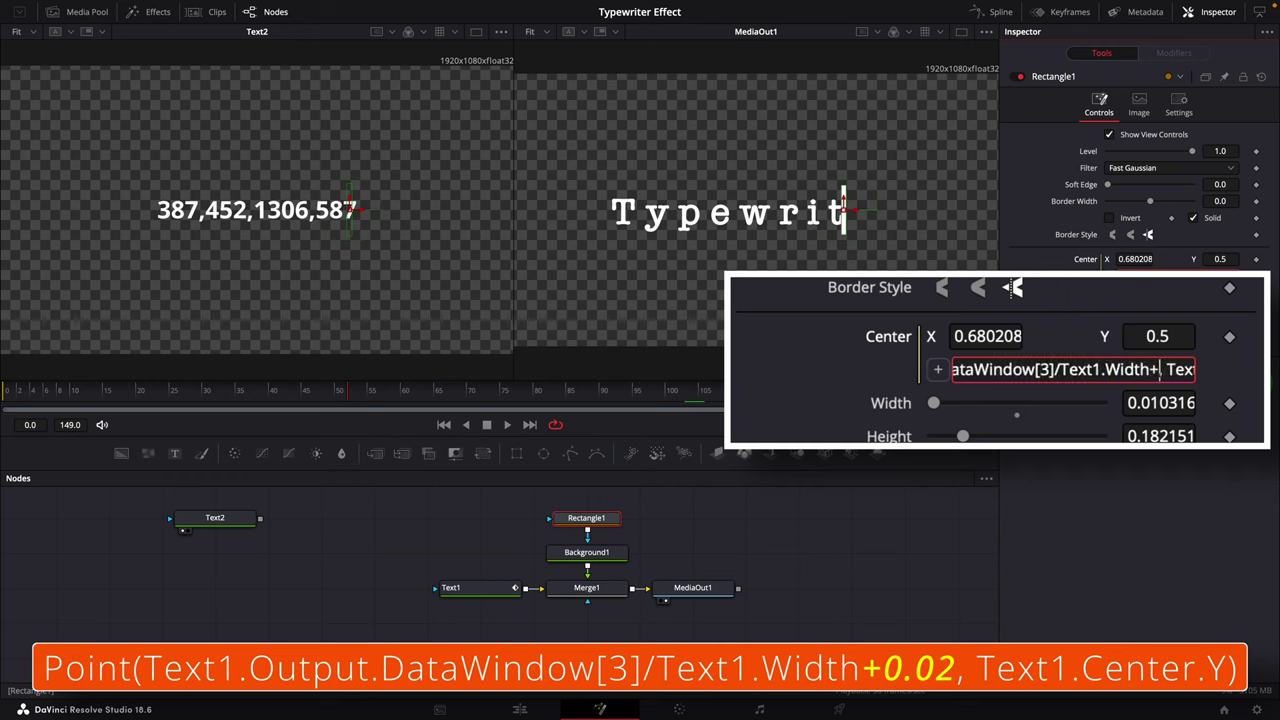
pyautogui.write('+0.02')
pyautogui.click(1249, 387)
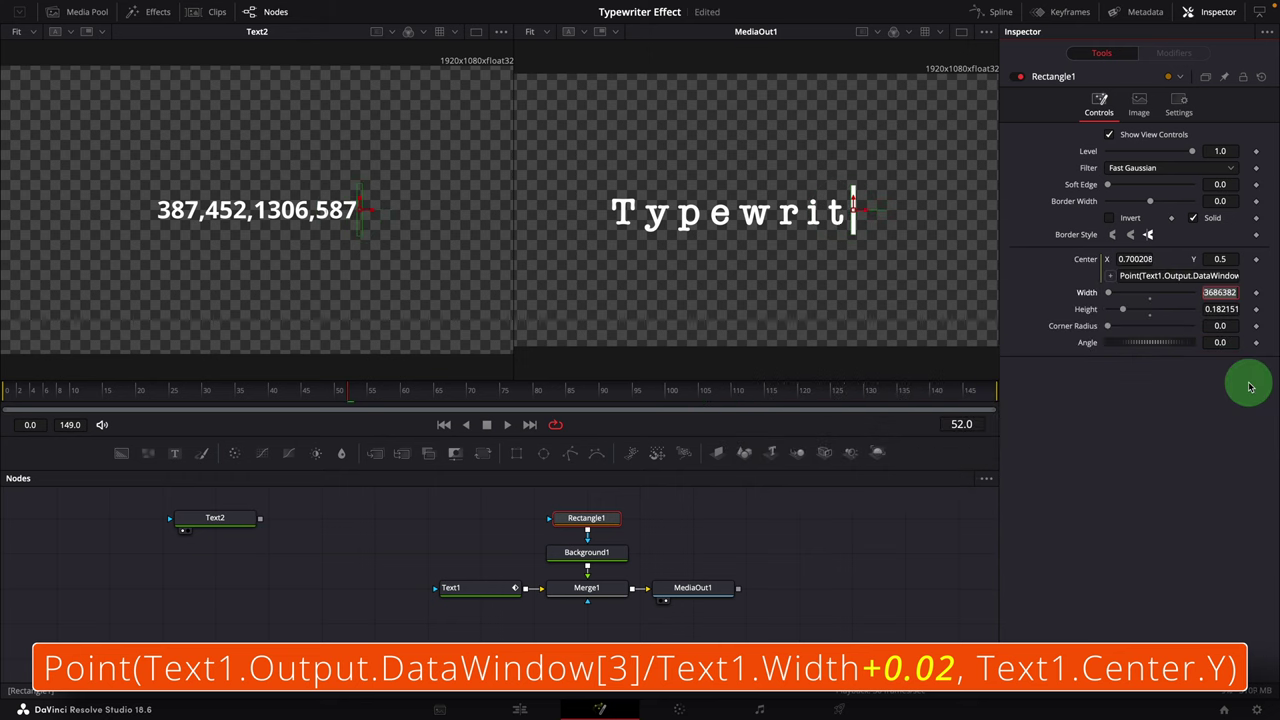
# - Rewind and play the typing animation to check the offset cursor bar
pyautogui.moveTo(296, 393); pyautogui.dragTo(205, 397)
pyautogui.click(340, 516)
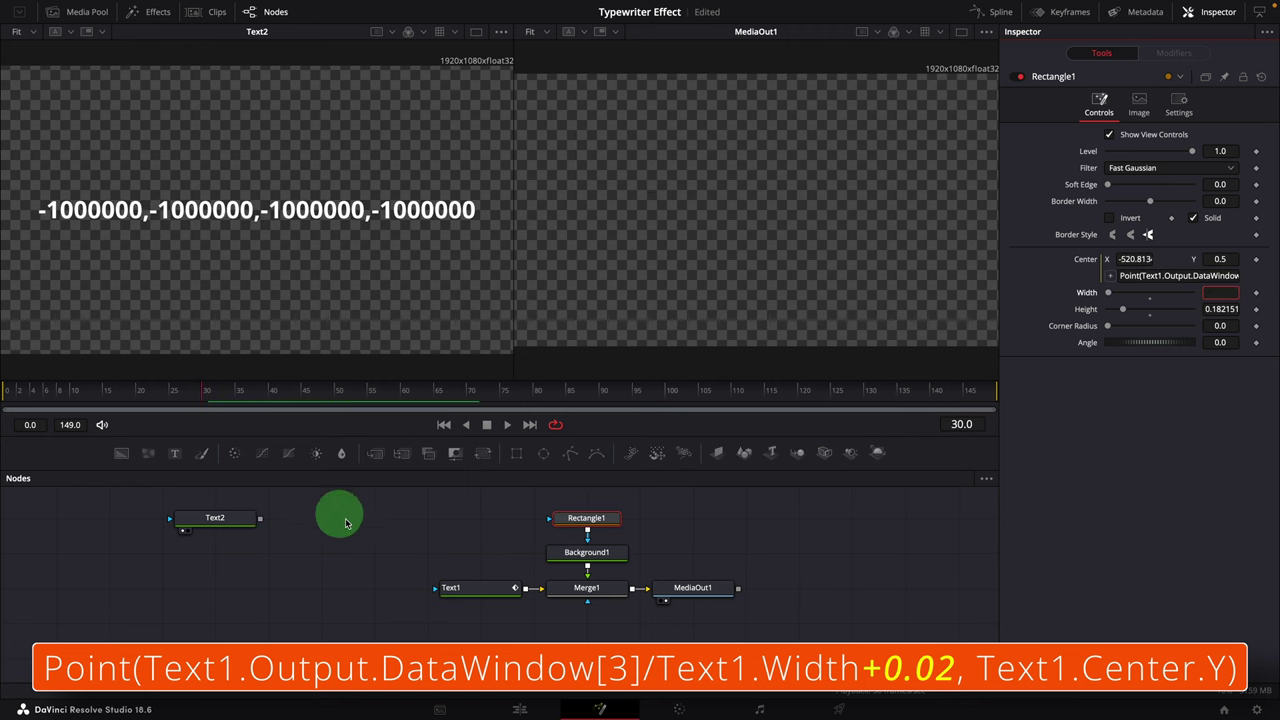
pyautogui.press('space')
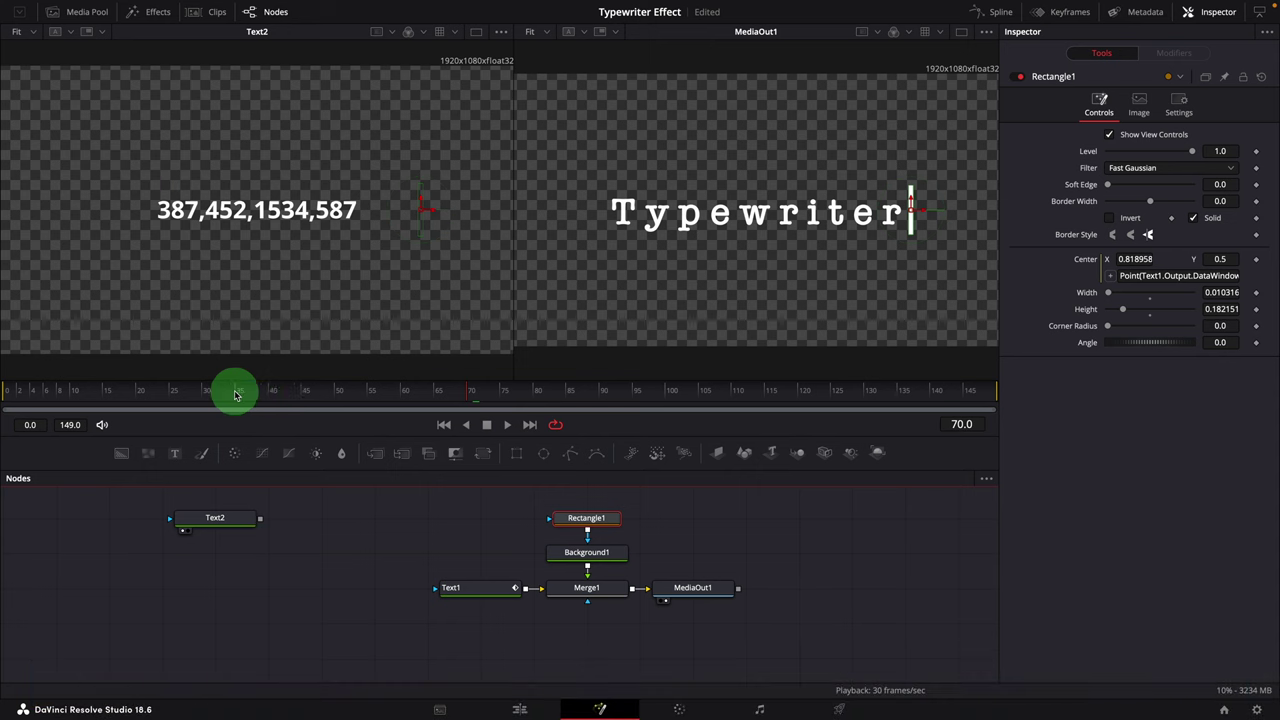
pyautogui.moveTo(235, 394); pyautogui.dragTo(206, 397)
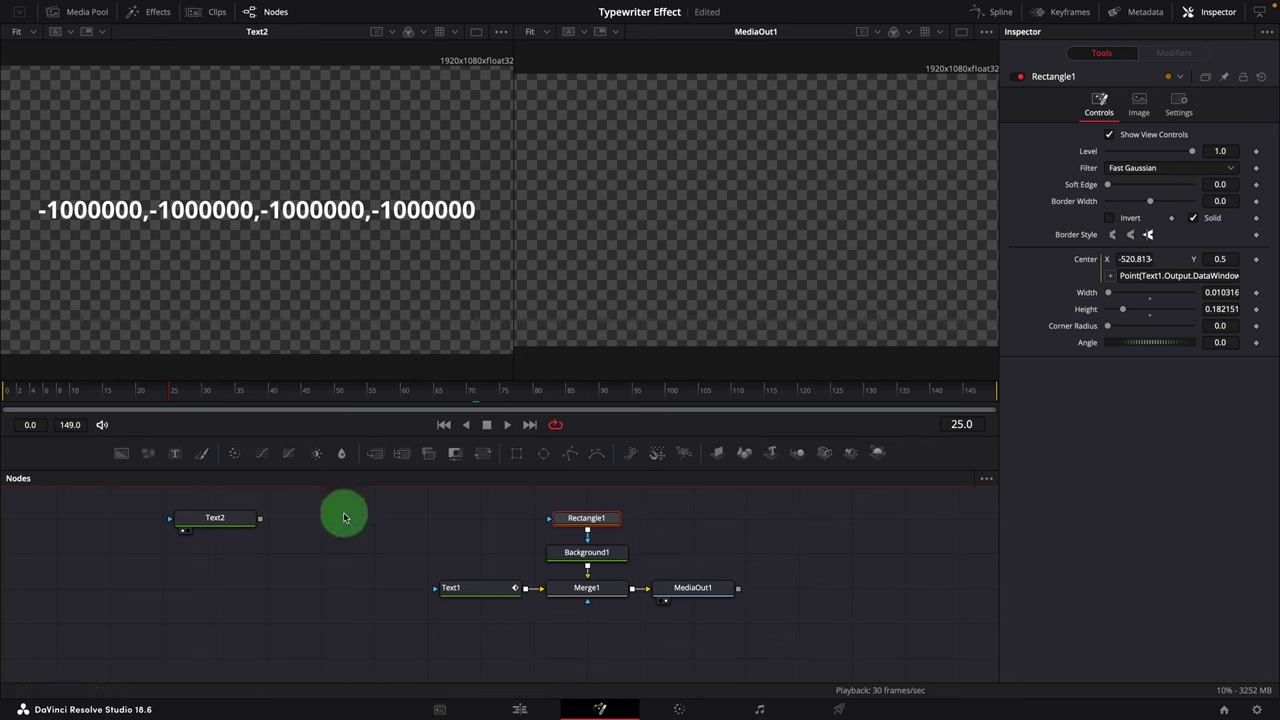
# - Copy Text1 and paste an instance of it above Text1 in the node graph
pyautogui.click(474, 589)
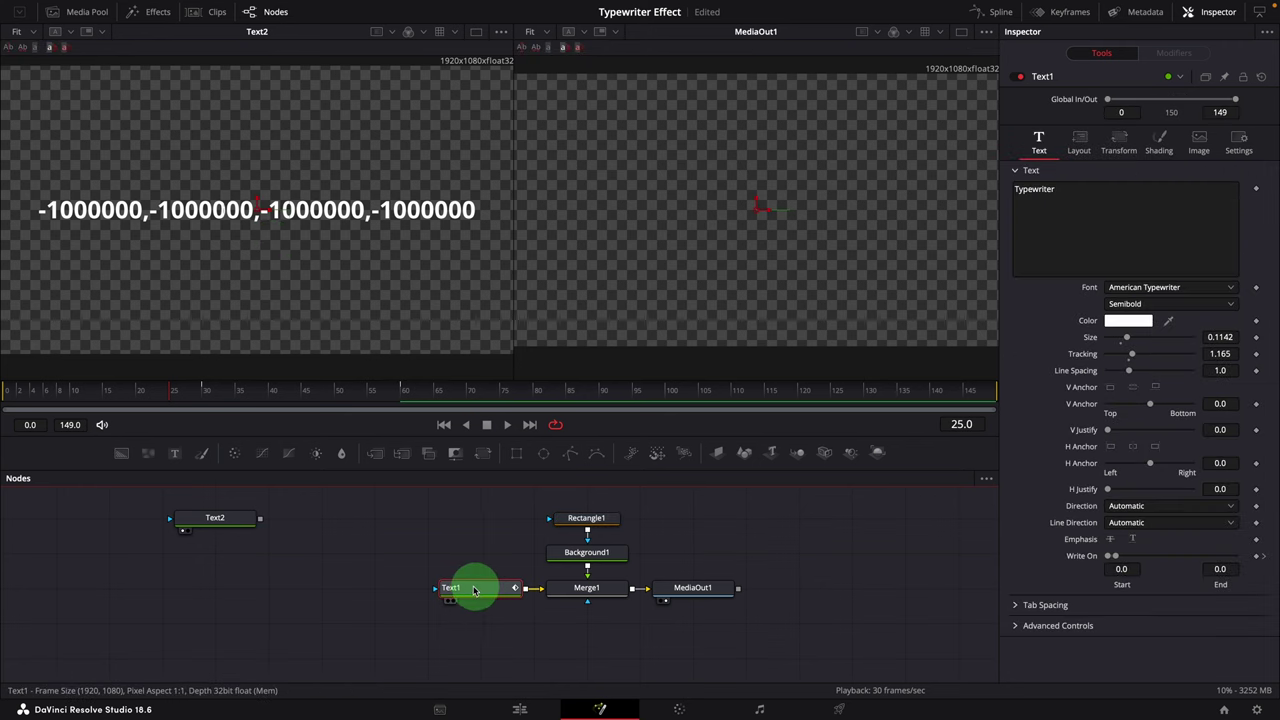
pyautogui.rightClick(474, 589)
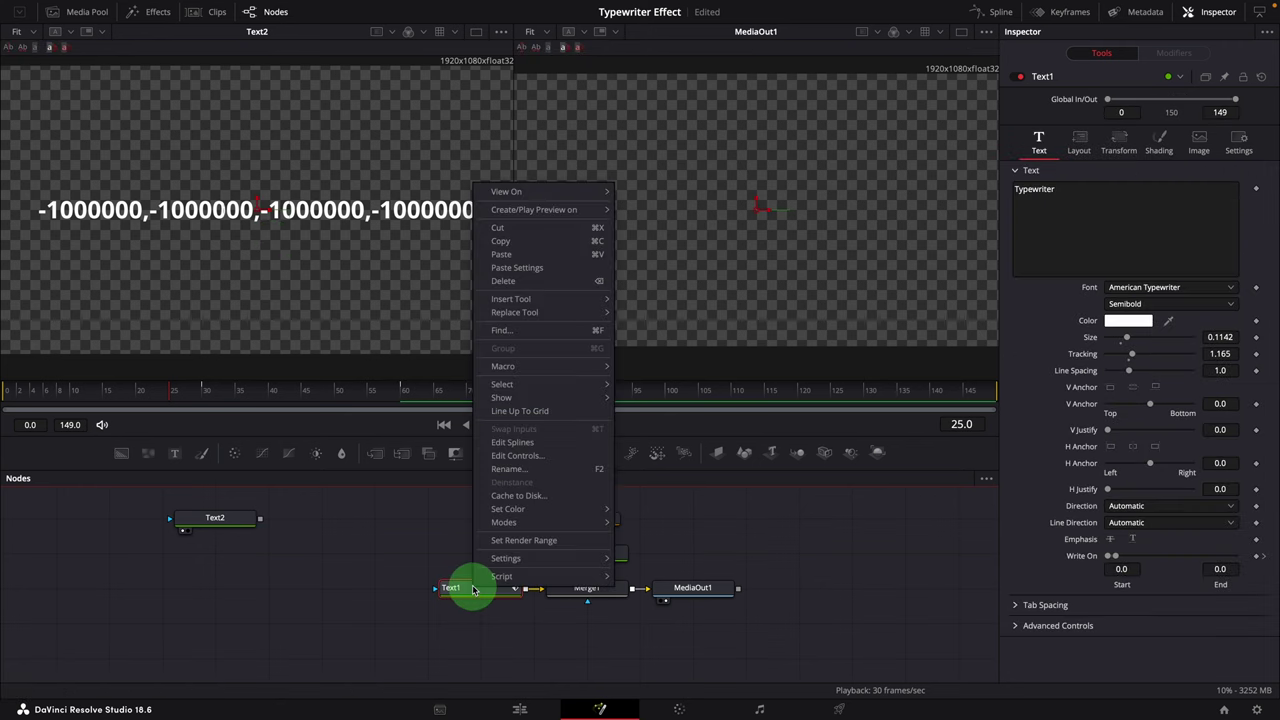
pyautogui.click(554, 243)
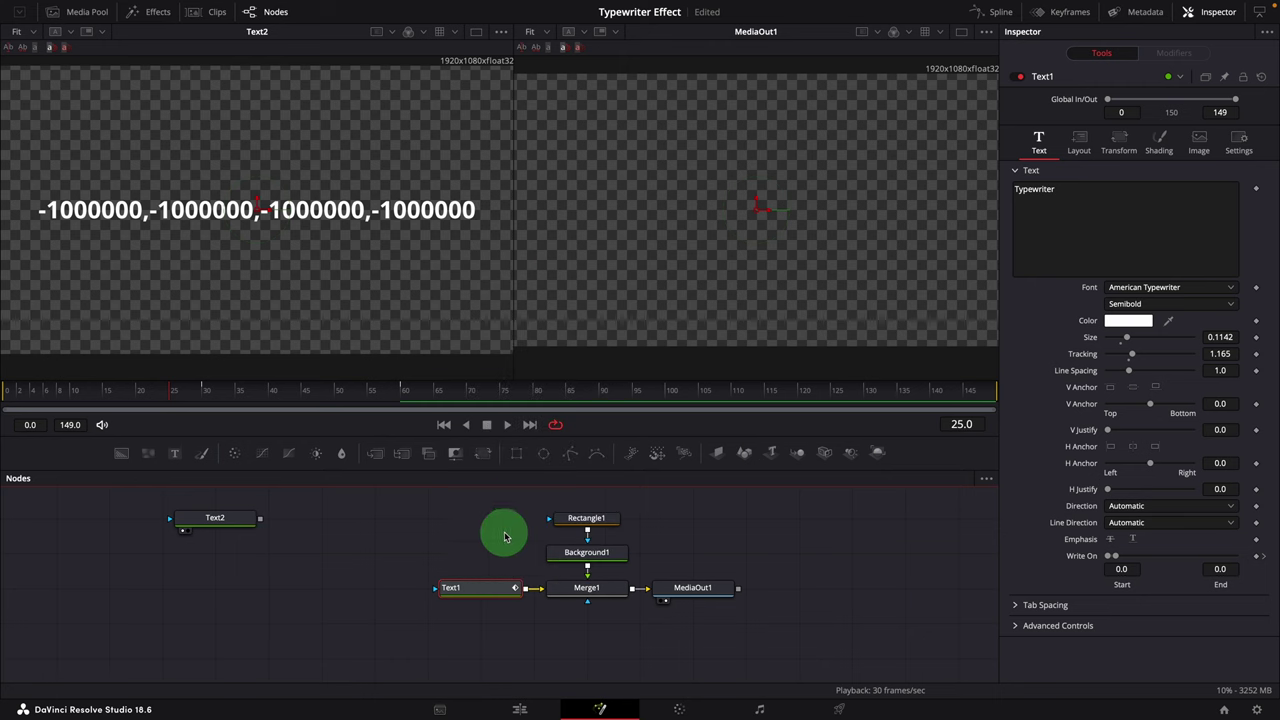
pyautogui.click(437, 530)
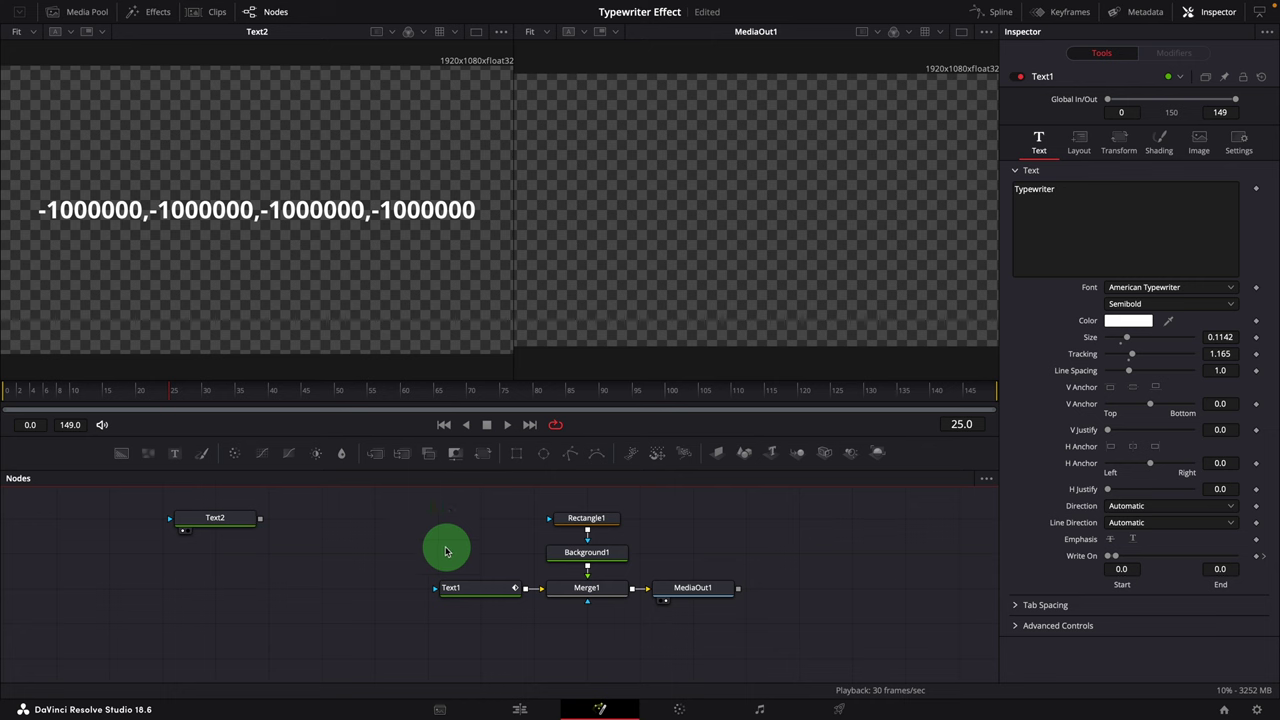
pyautogui.rightClick(412, 537)
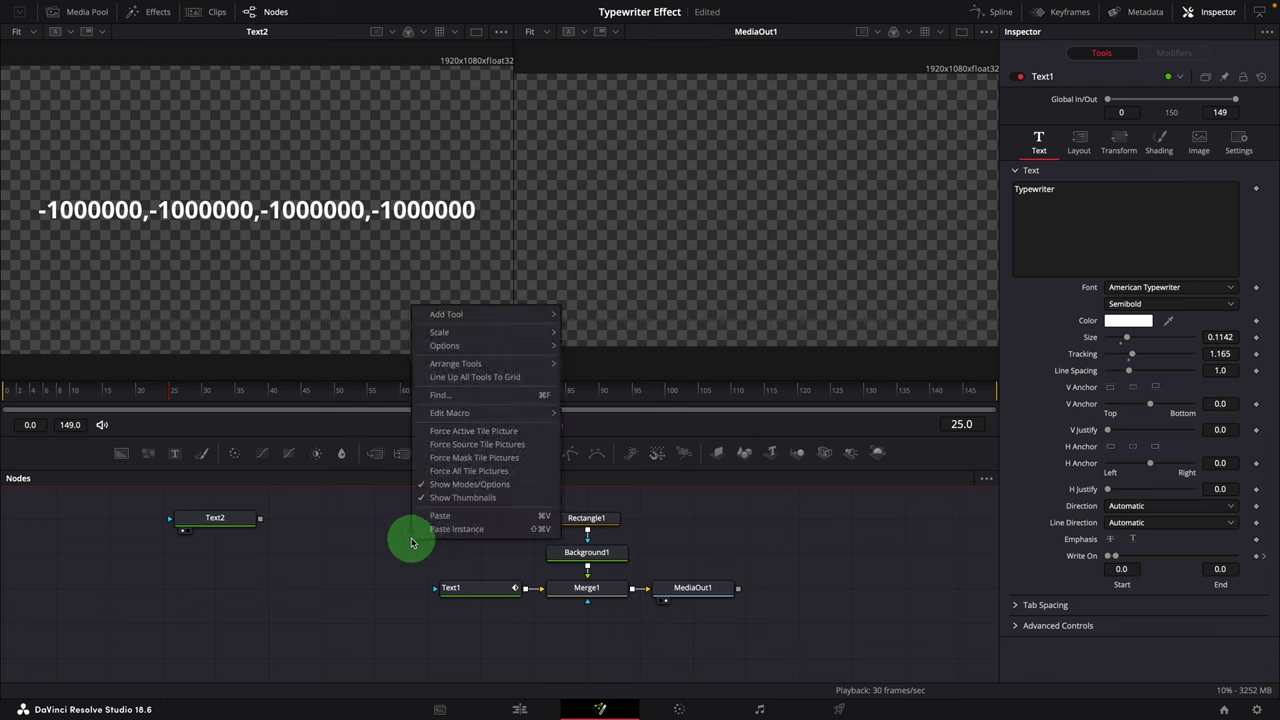
pyautogui.click(497, 530)
pyautogui.moveTo(414, 549); pyautogui.dragTo(470, 553)
pyautogui.moveTo(488, 598); pyautogui.dragTo(489, 615)
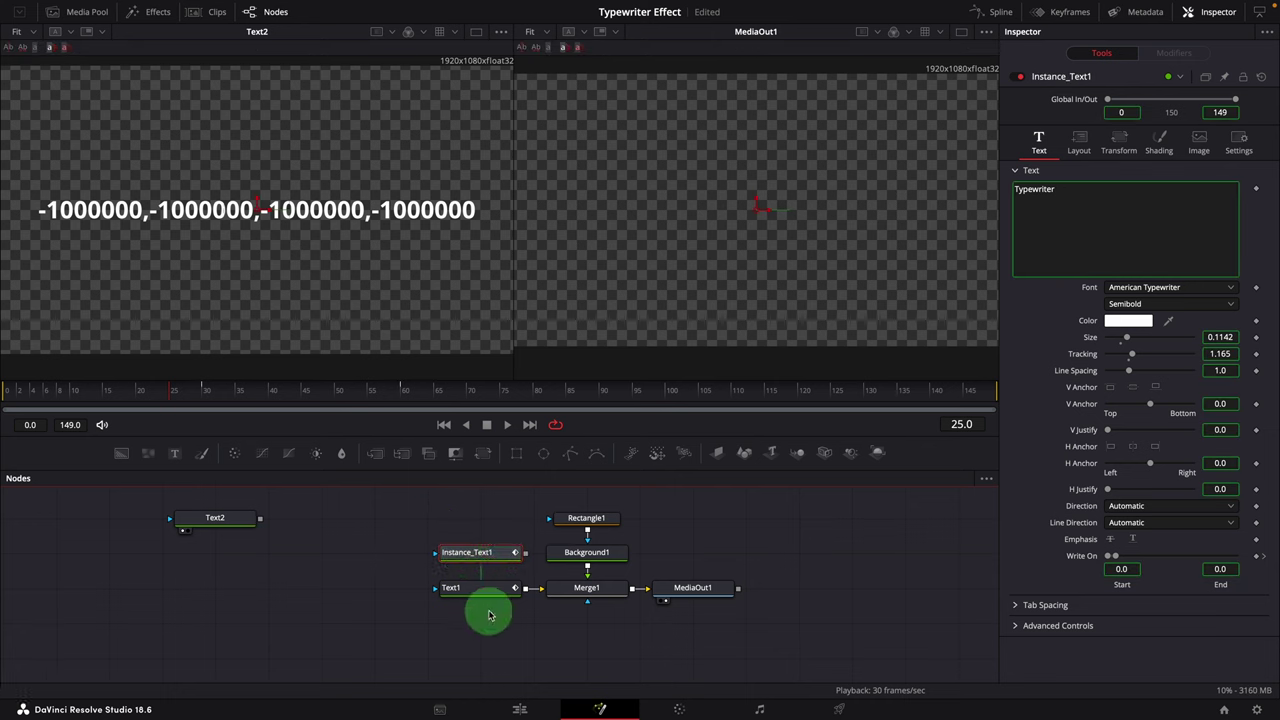
# - Rename the instanced node to Text3
pyautogui.rightClick(480, 555)
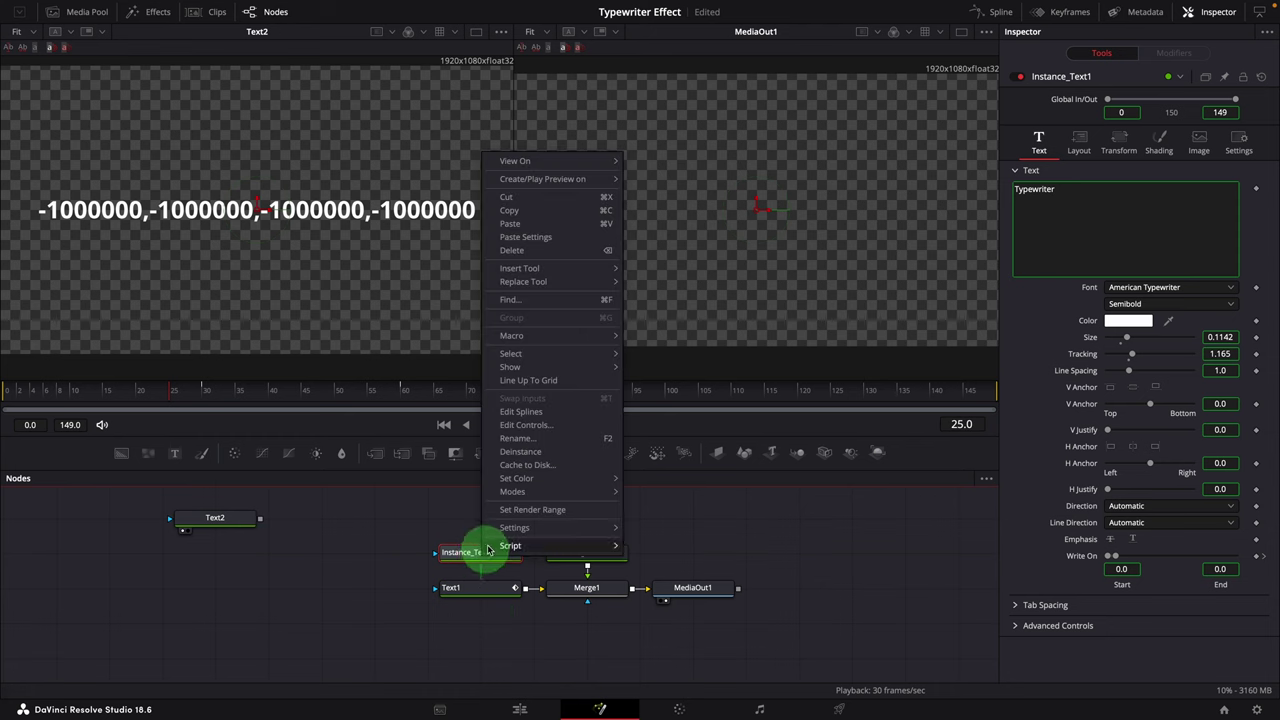
pyautogui.click(557, 447)
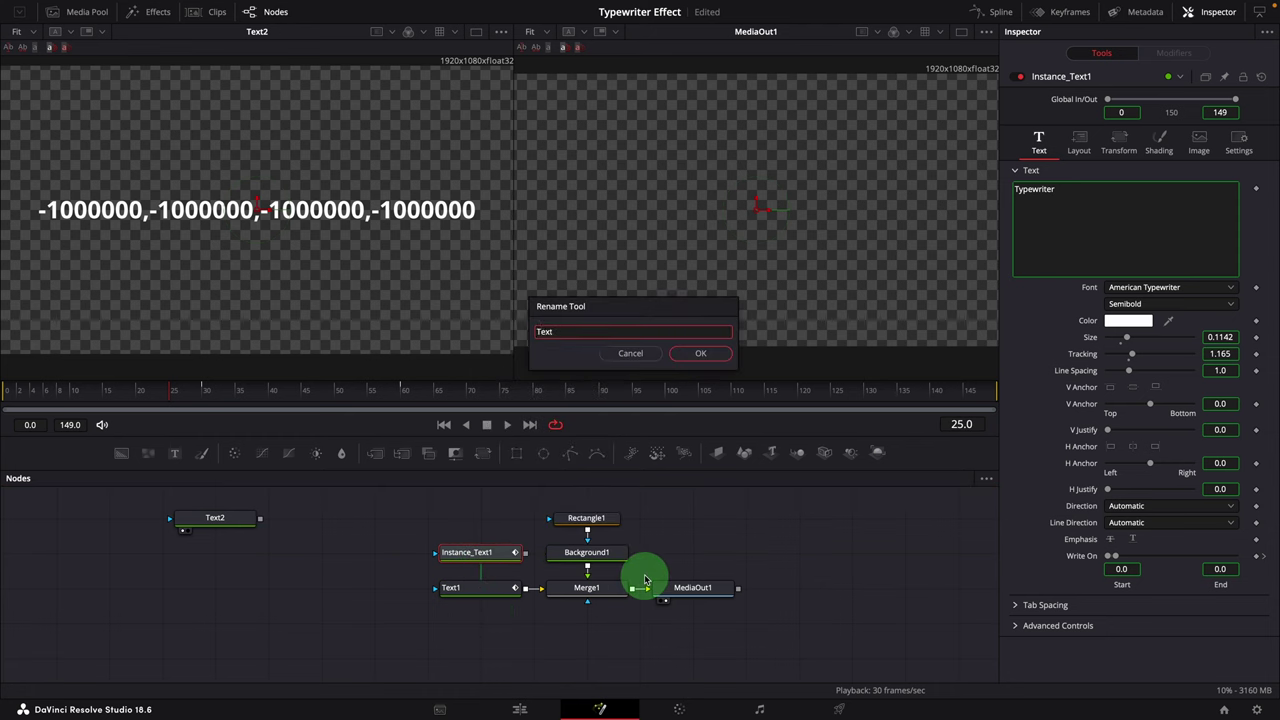
pyautogui.write('Text2')
pyautogui.press('Return')
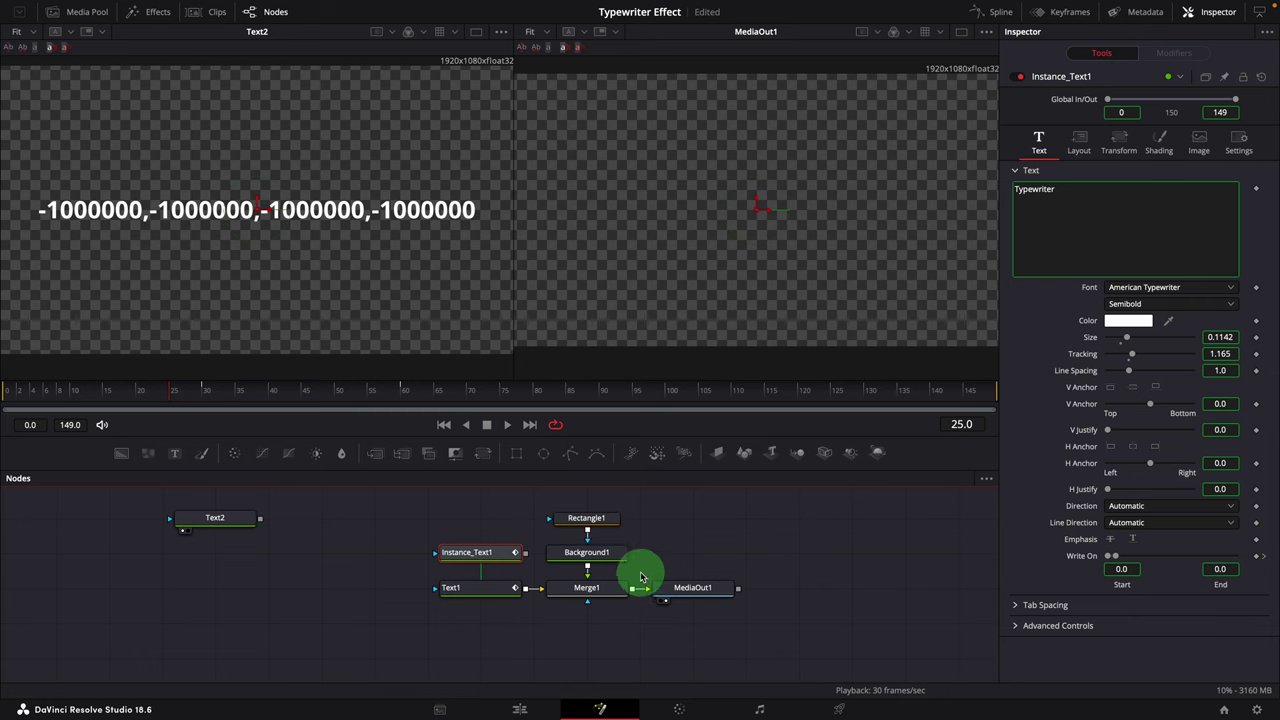
pyautogui.rightClick(502, 562)
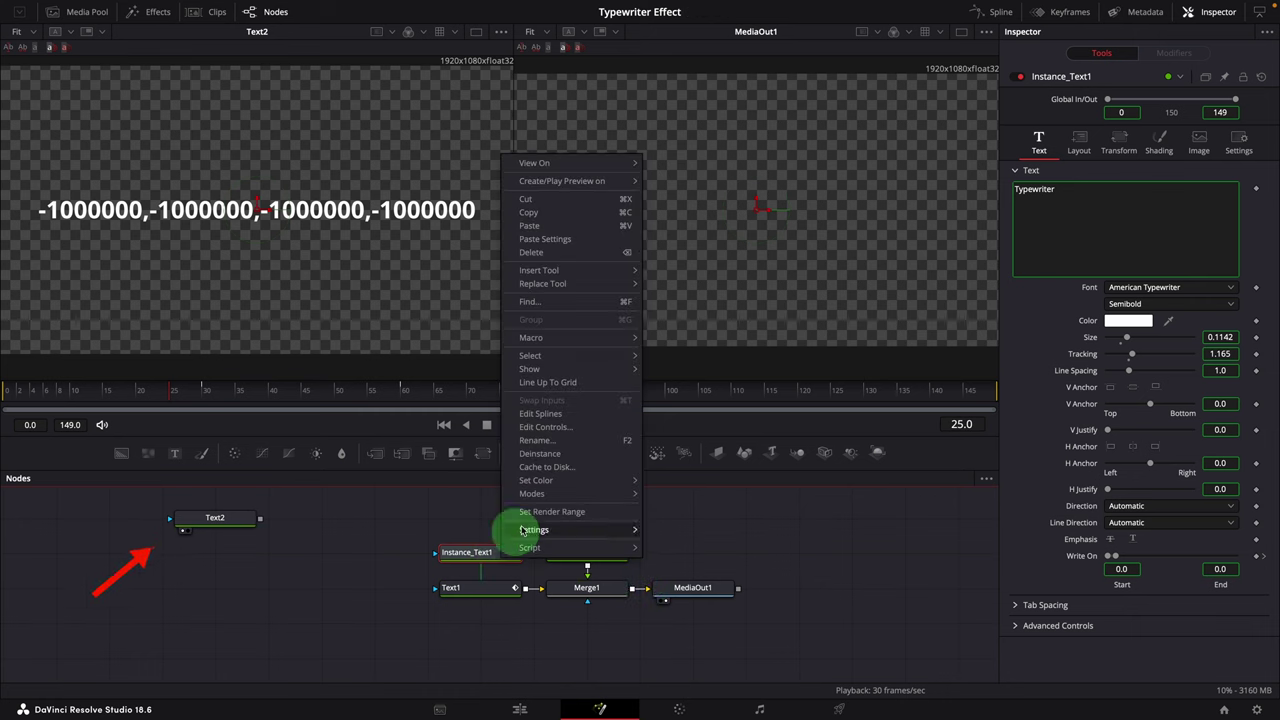
pyautogui.click(537, 442)
pyautogui.write('Text3')
pyautogui.press('Return')
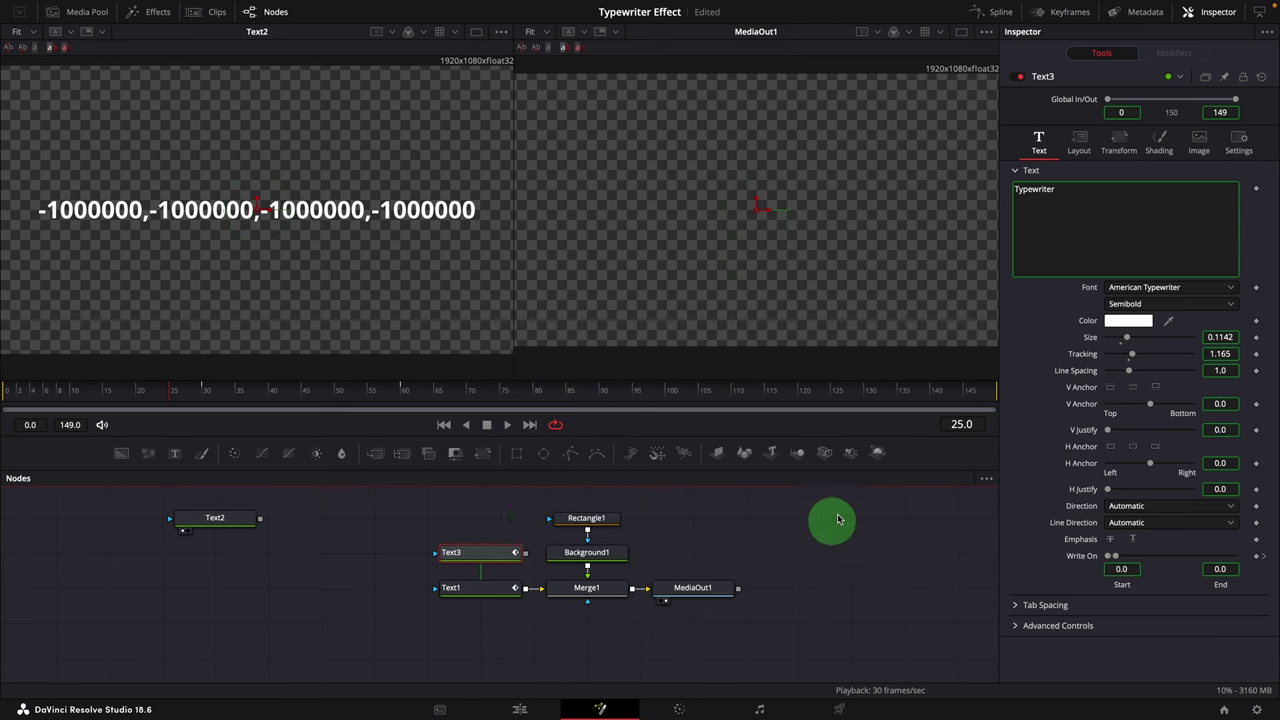
# - Deinstance Text3's Write On, reset its End to 1.0, and preview Text3 in the left viewer
pyautogui.rightClick(1088, 562)
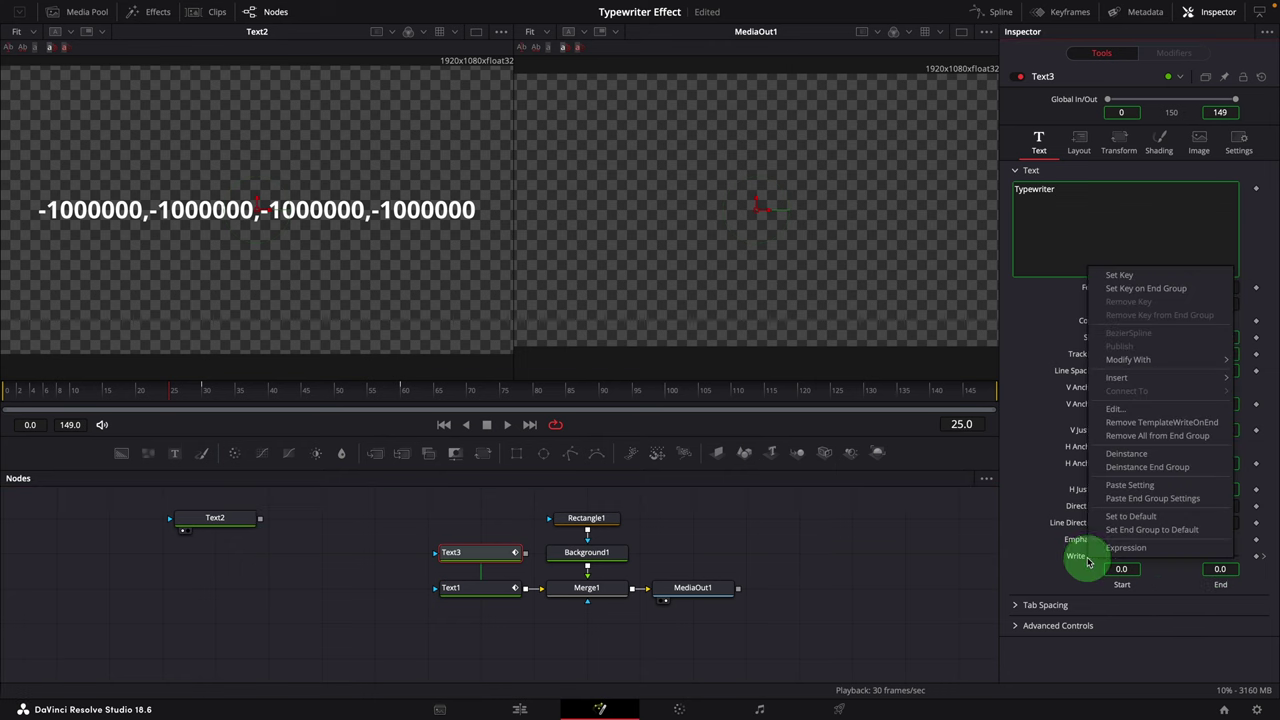
pyautogui.click(1148, 462)
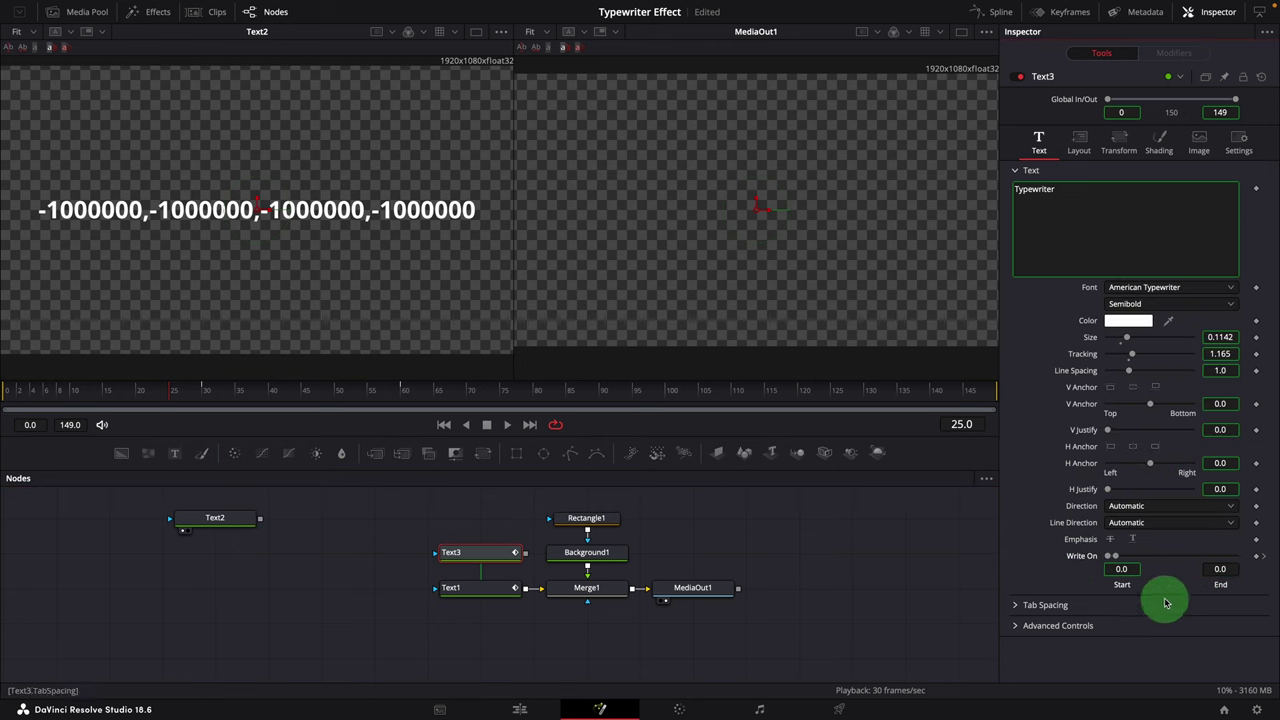
pyautogui.doubleClick(1083, 559)
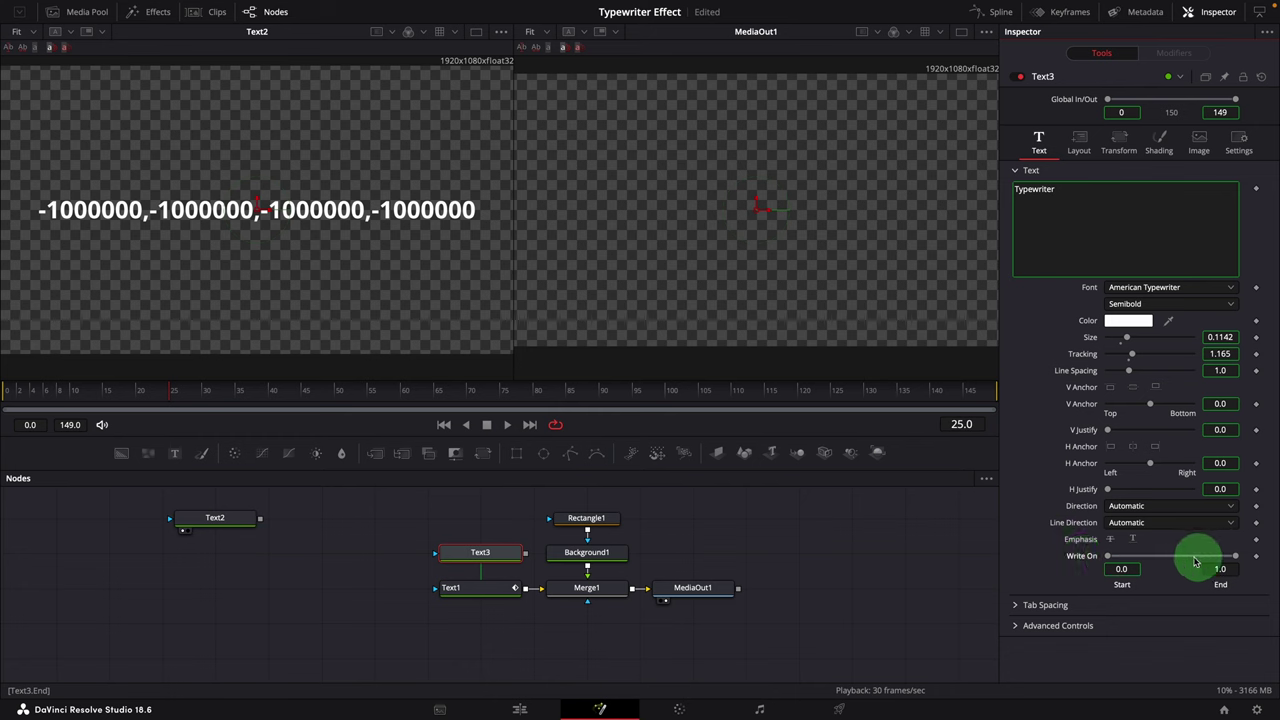
pyautogui.moveTo(480, 558); pyautogui.dragTo(395, 320)
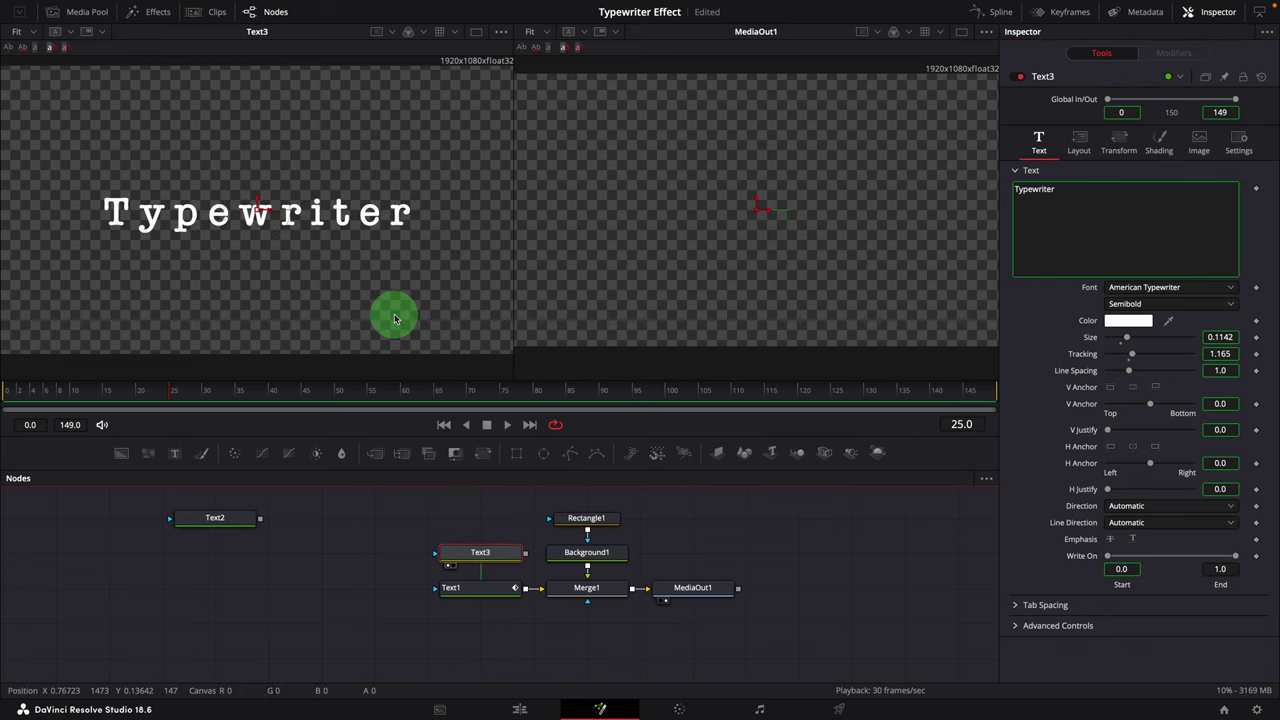
pyautogui.moveTo(335, 378); pyautogui.dragTo(239, 402)
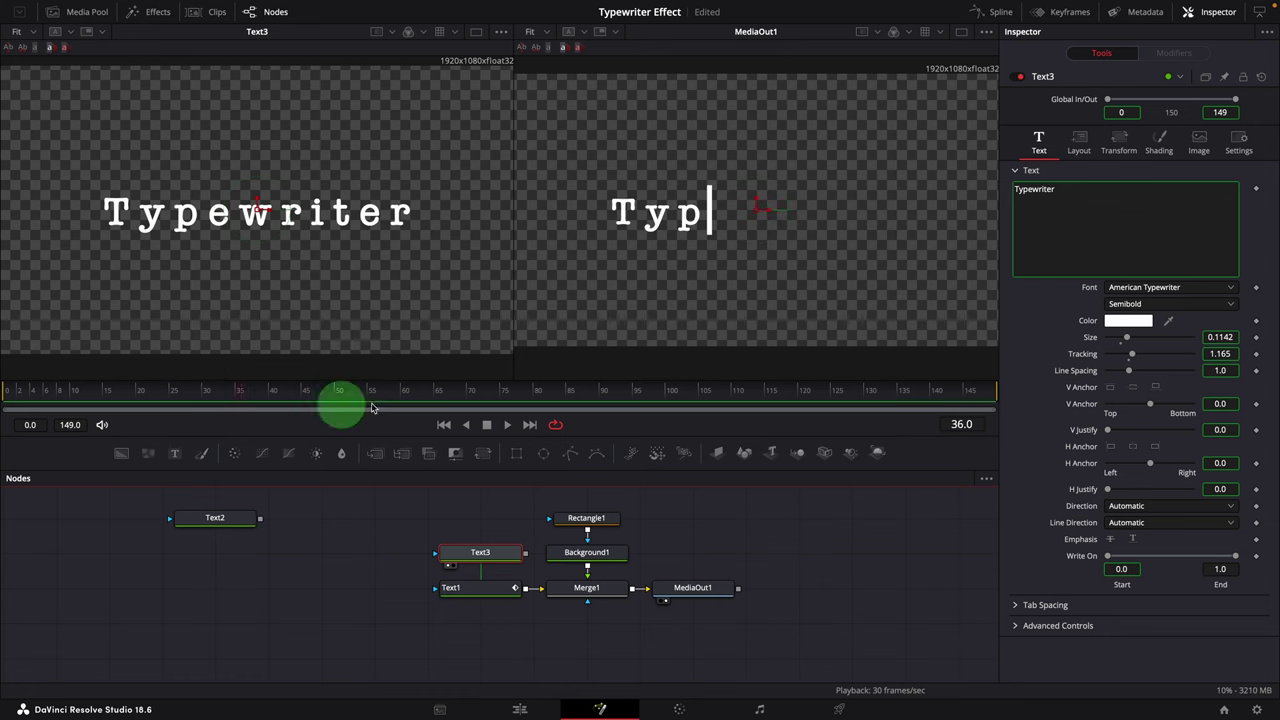
# - Drive Rectangle1's Center with the Point(iif(...Text3.Output.DataWindow...)) expression and scrub to verify the cursor
pyautogui.click(587, 518)
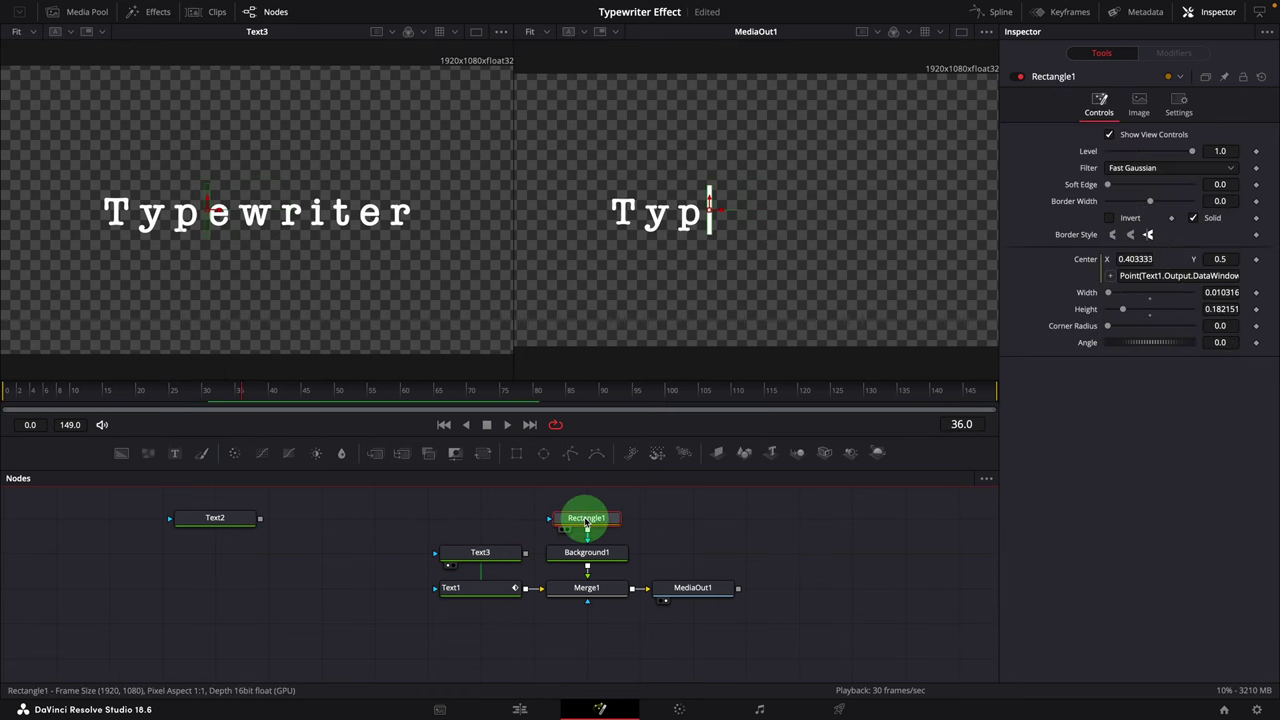
pyautogui.click(1160, 276)
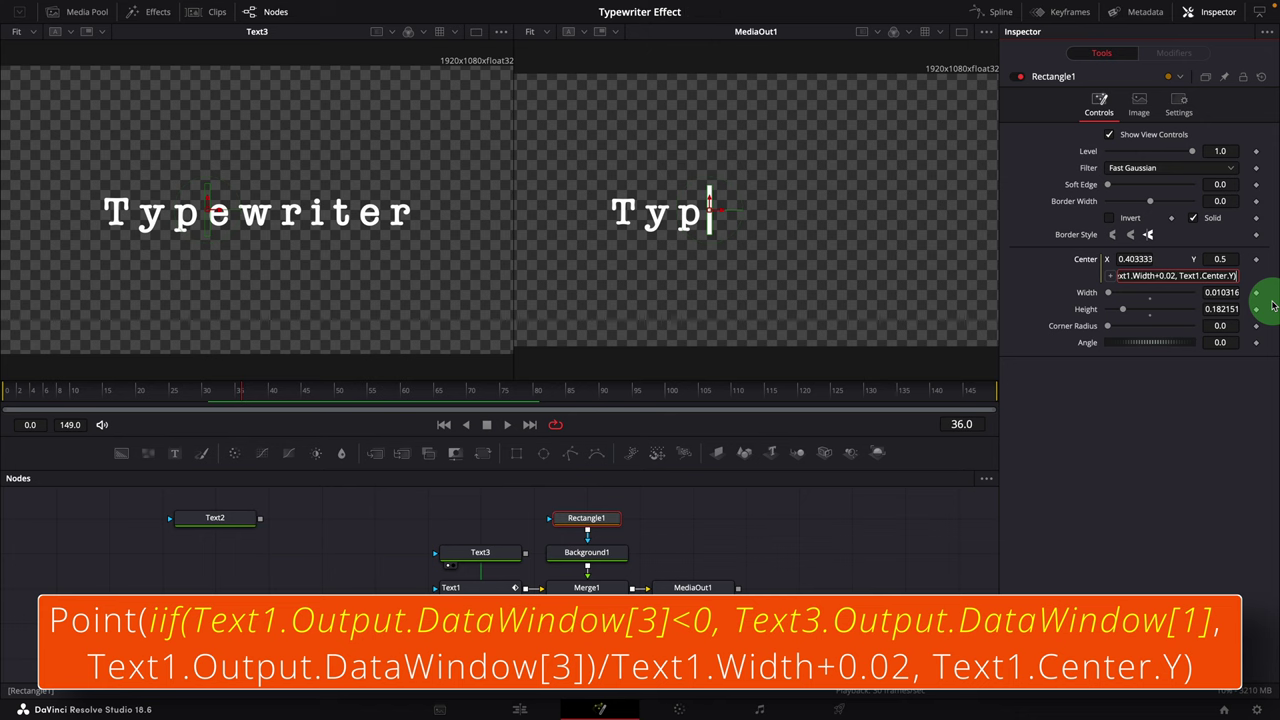
pyautogui.press('Tab')
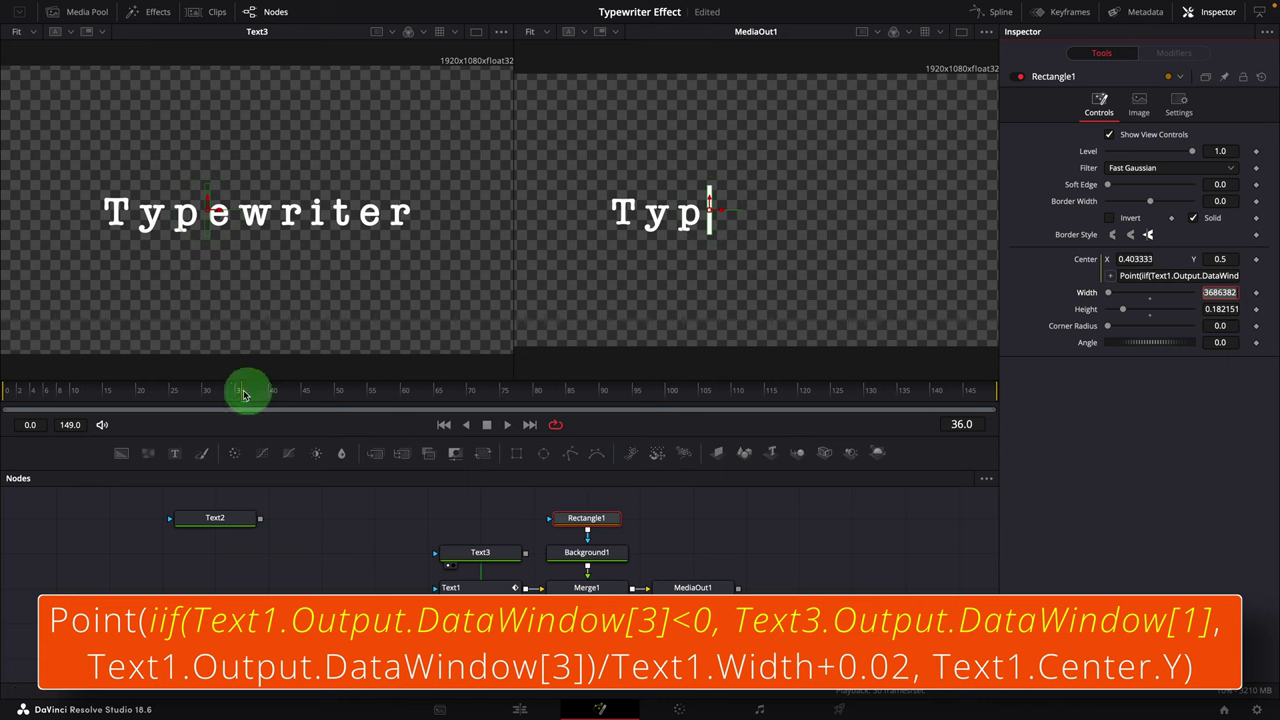
pyautogui.moveTo(243, 393); pyautogui.dragTo(608, 421)
pyautogui.press('Right')
pyautogui.press('Right')
pyautogui.press('Right')
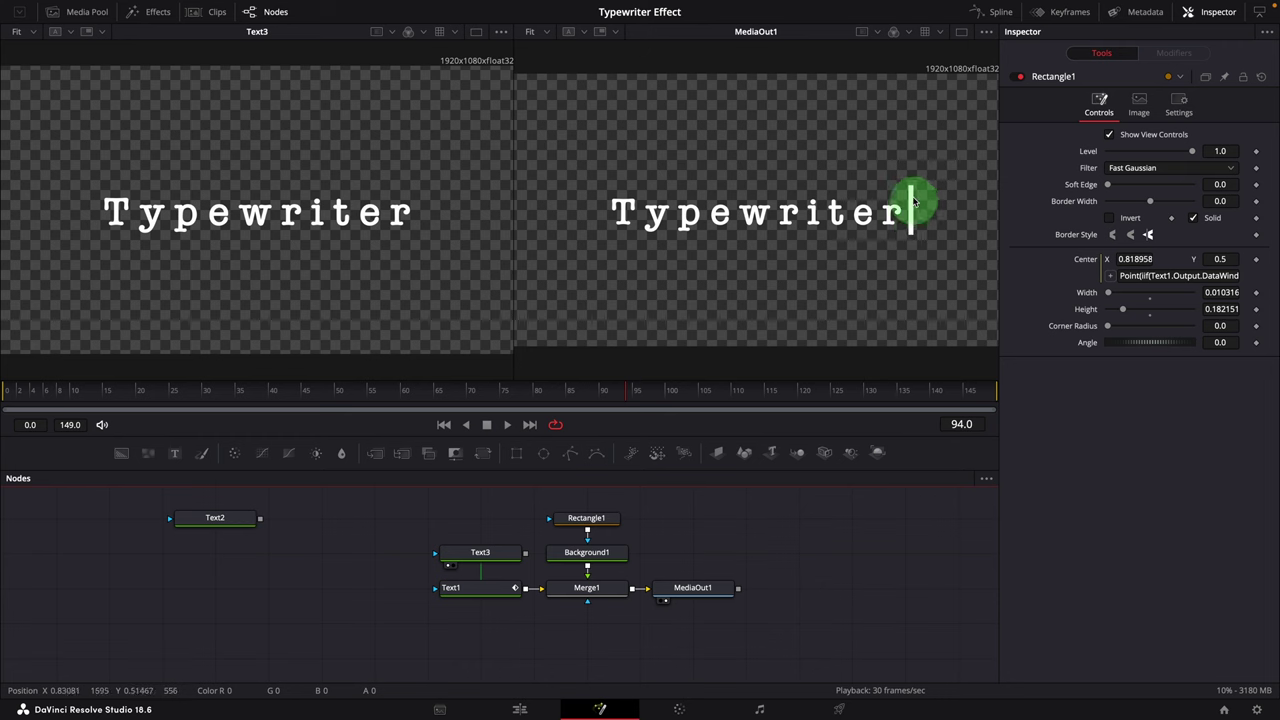
pyautogui.press('space')
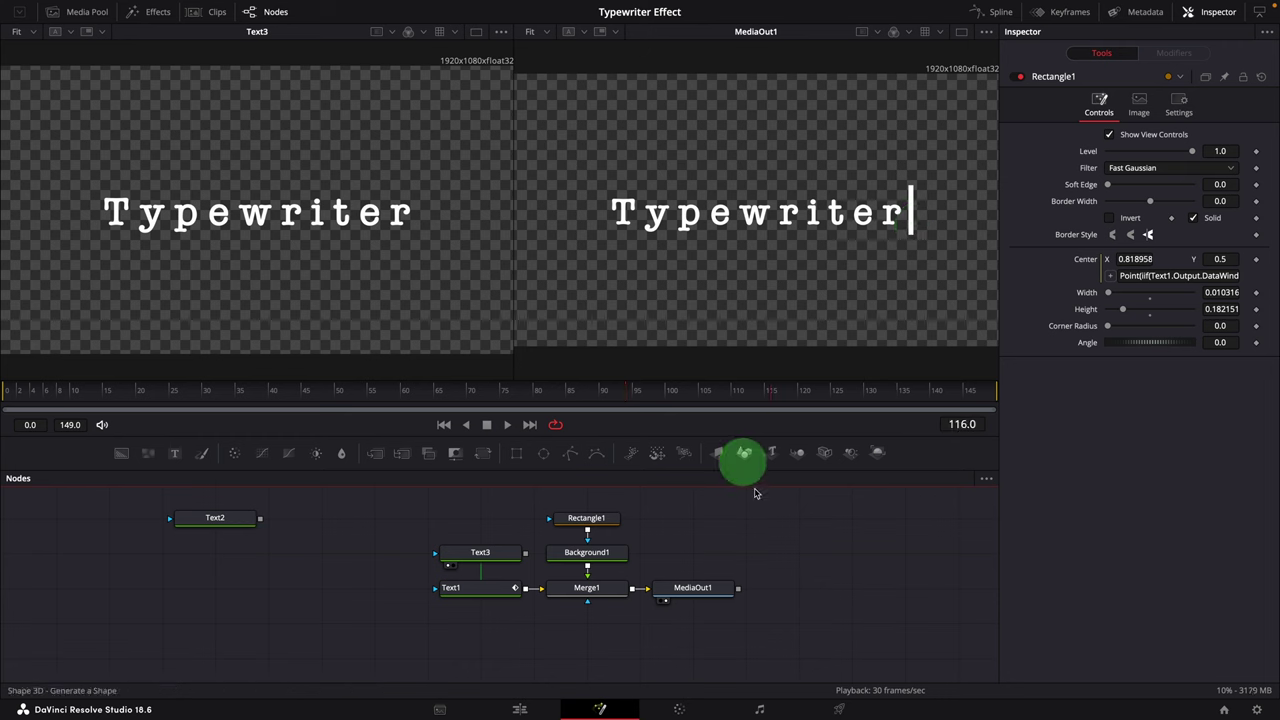
# - Give Merge1's Blend the iif(time<30 or time>60, floor(time/6)%2...) expression for a 6-frame blink
pyautogui.click(589, 593)
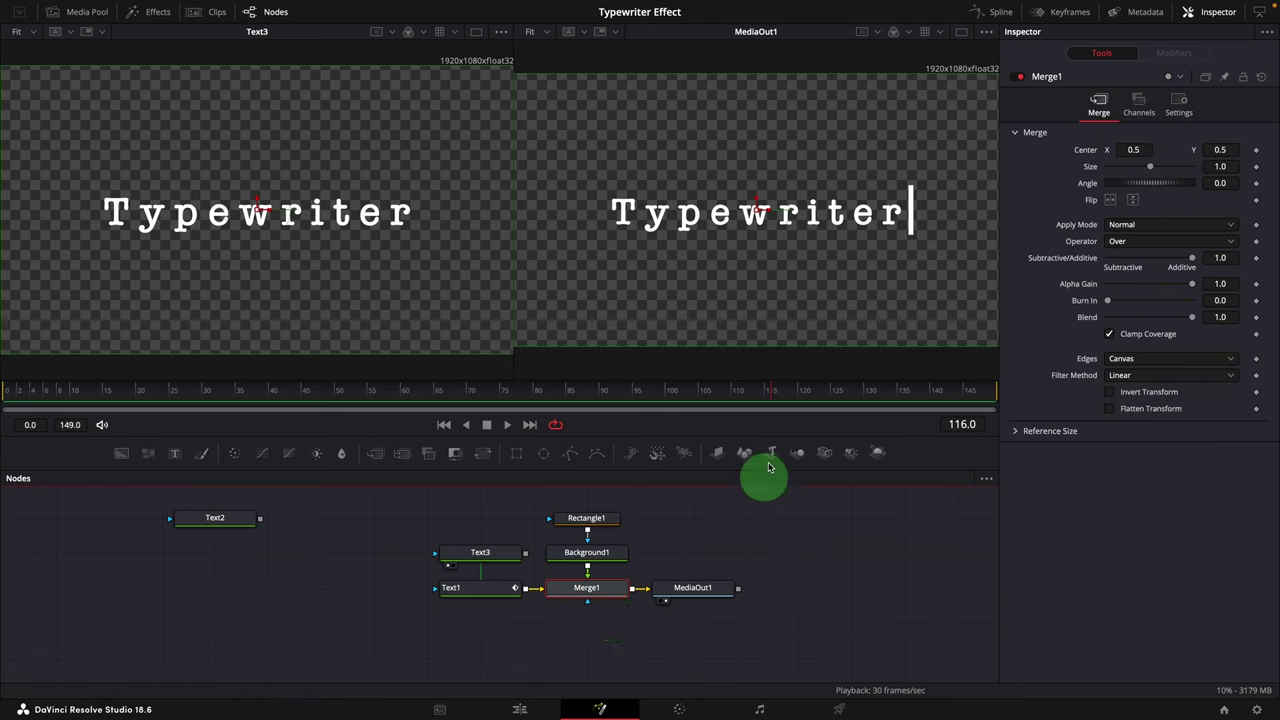
pyautogui.rightClick(1094, 324)
pyautogui.click(1112, 457)
pyautogui.click(1135, 333)
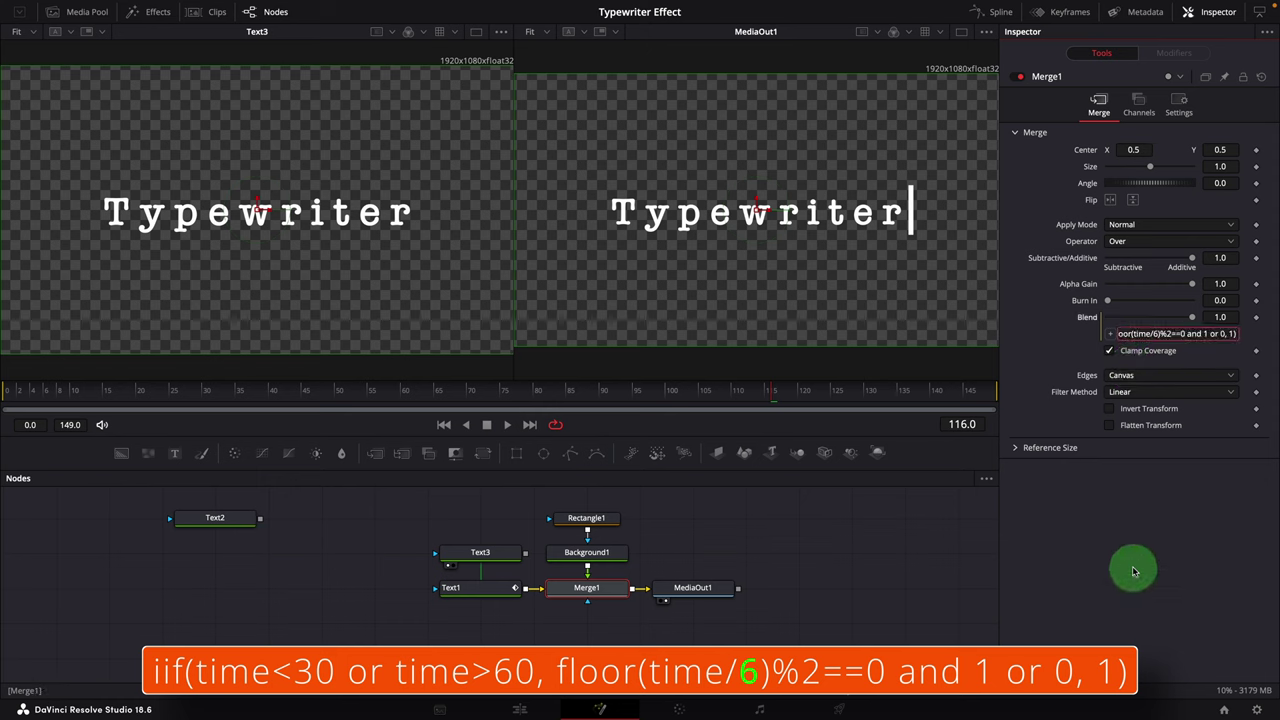
pyautogui.press('Tab')
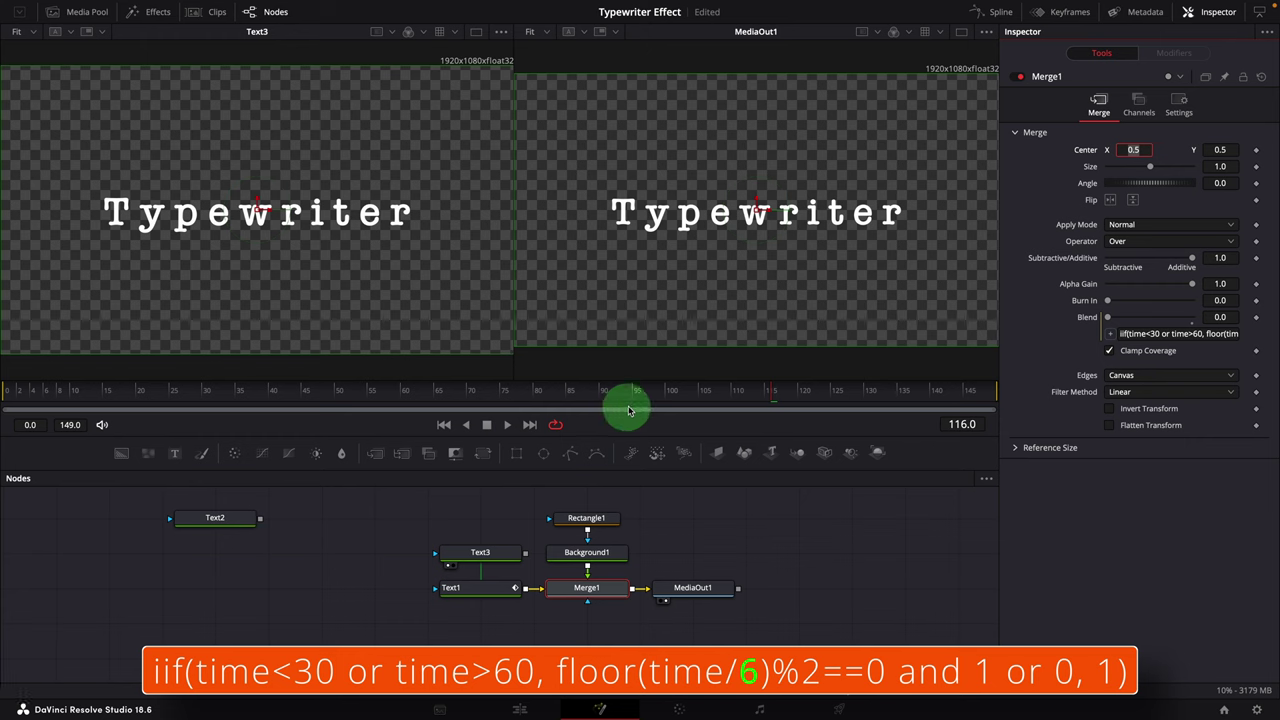
pyautogui.click(417, 397)
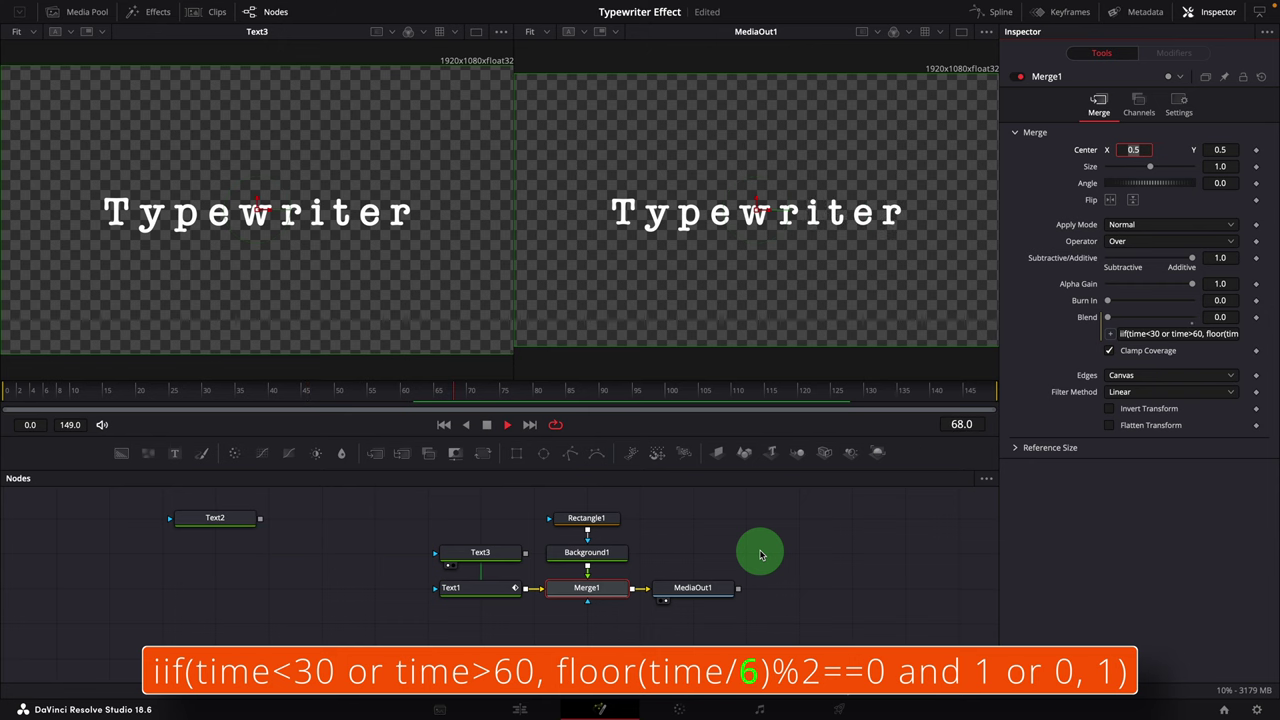
# - Change the Blend expression to floor(time/10) and play the slower-blinking animation
pyautogui.click(732, 517)
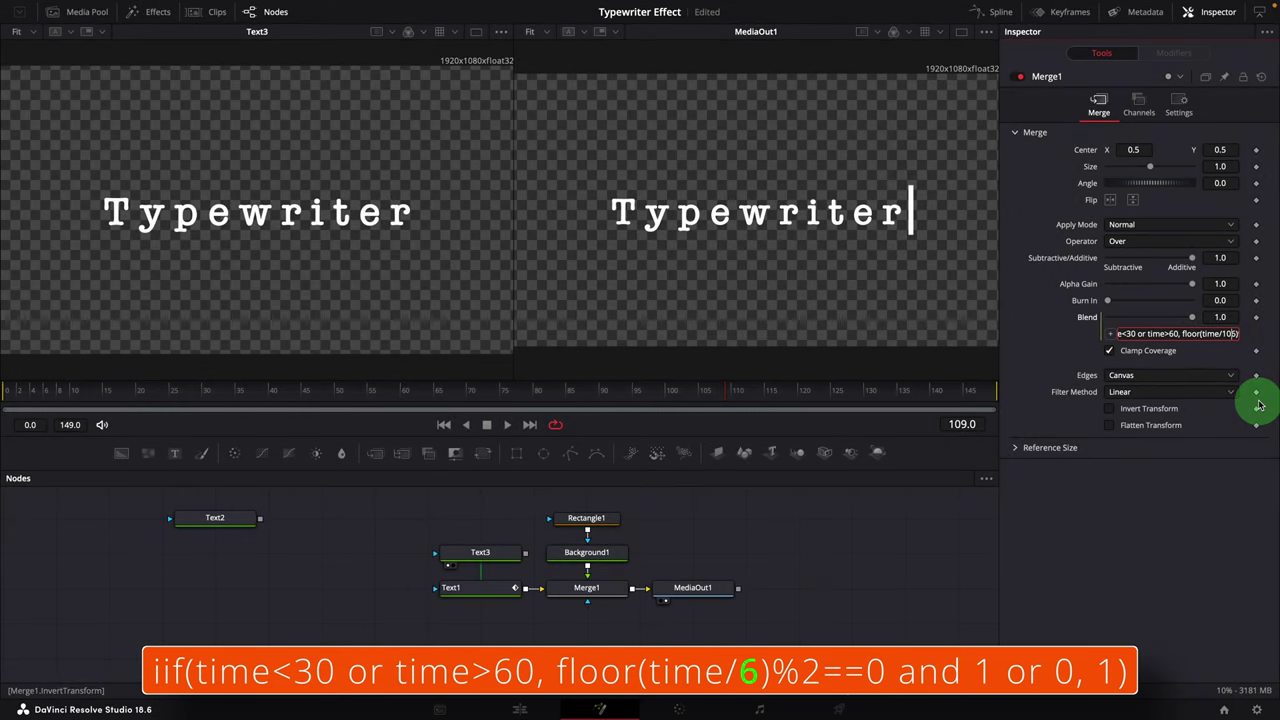
pyautogui.click(785, 520)
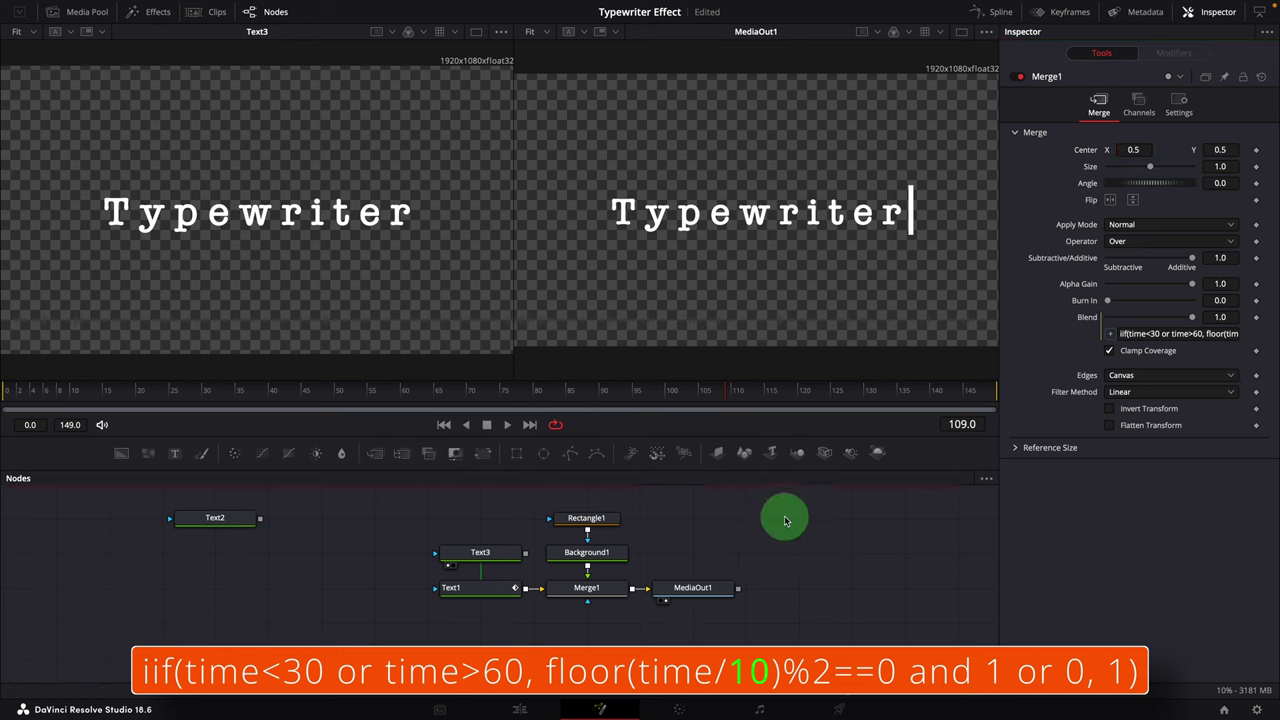
pyautogui.click(507, 426)
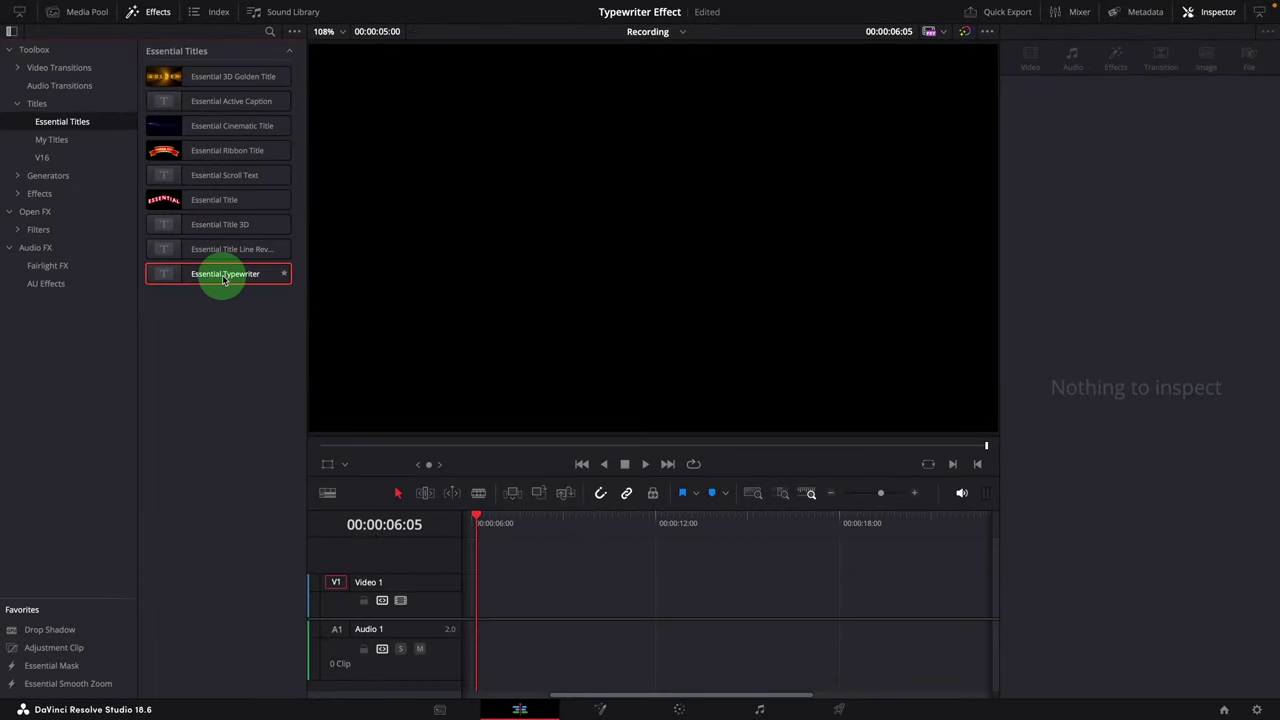
# - Drop Essential Typewriter onto track V1, select the clip, and play its typing animation
pyautogui.moveTo(224, 280); pyautogui.dragTo(503, 611)
pyautogui.click(489, 524)
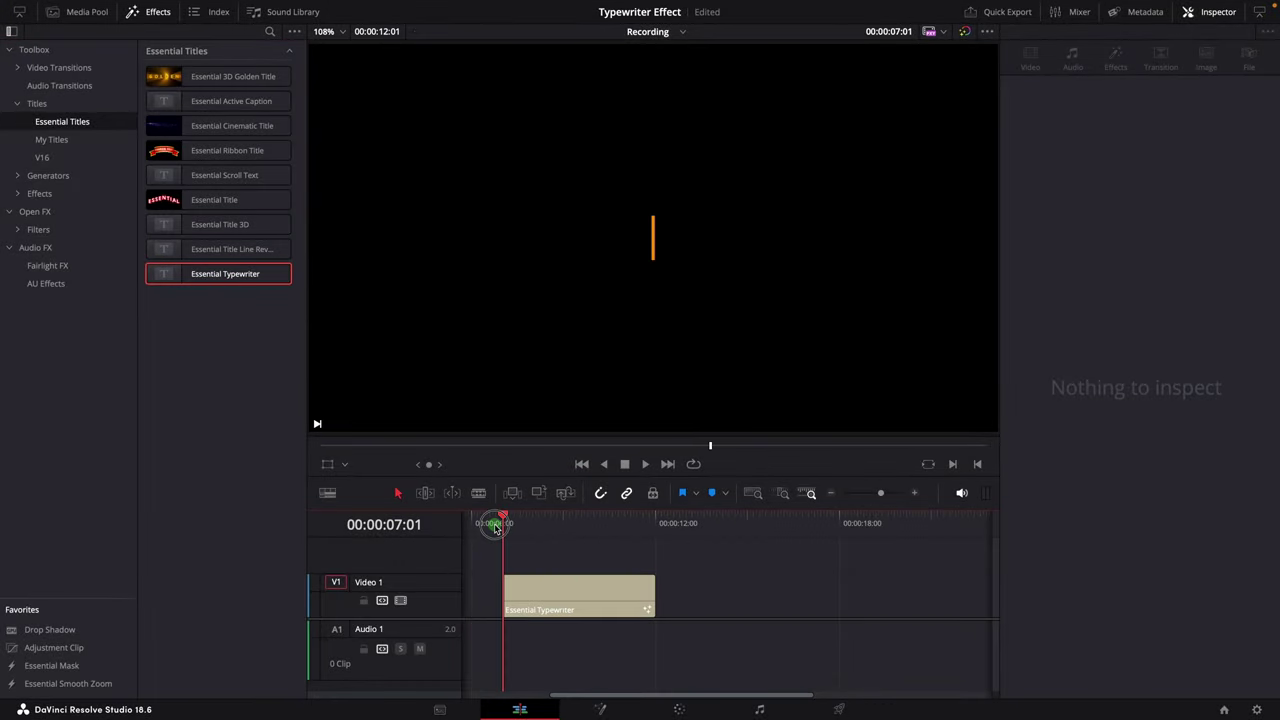
pyautogui.click(533, 600)
pyautogui.press('space')
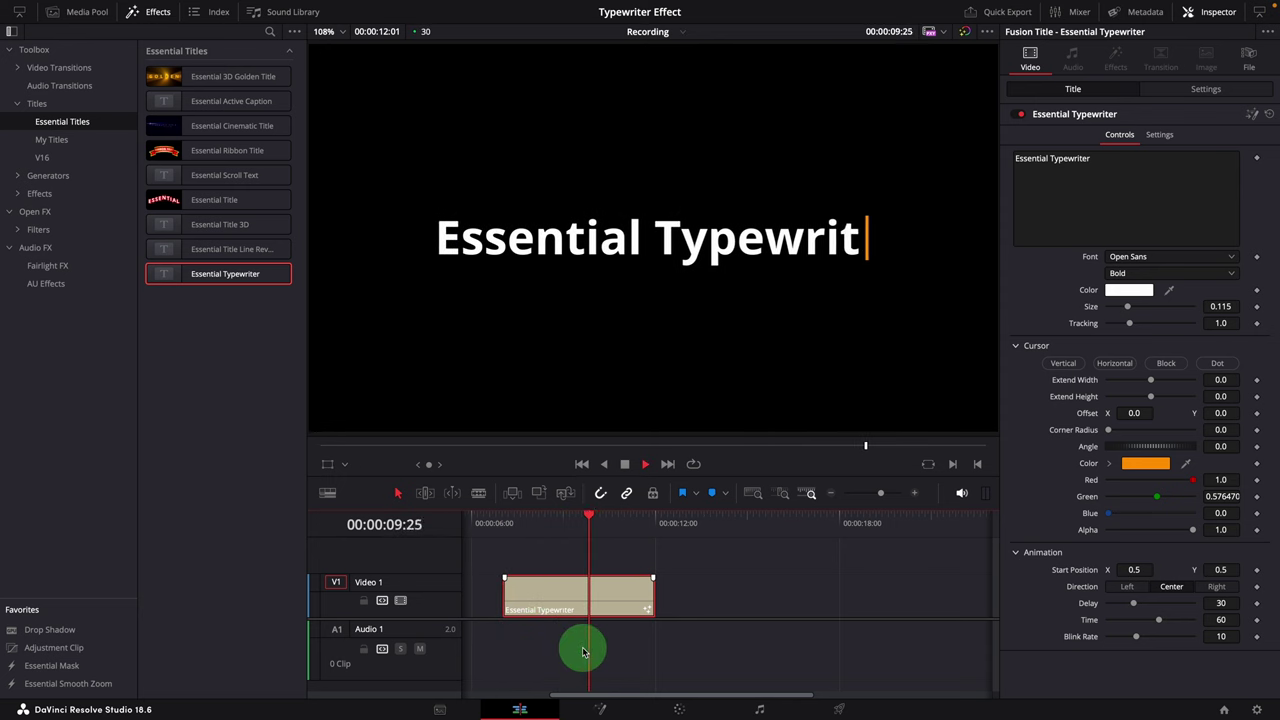
pyautogui.click(567, 517)
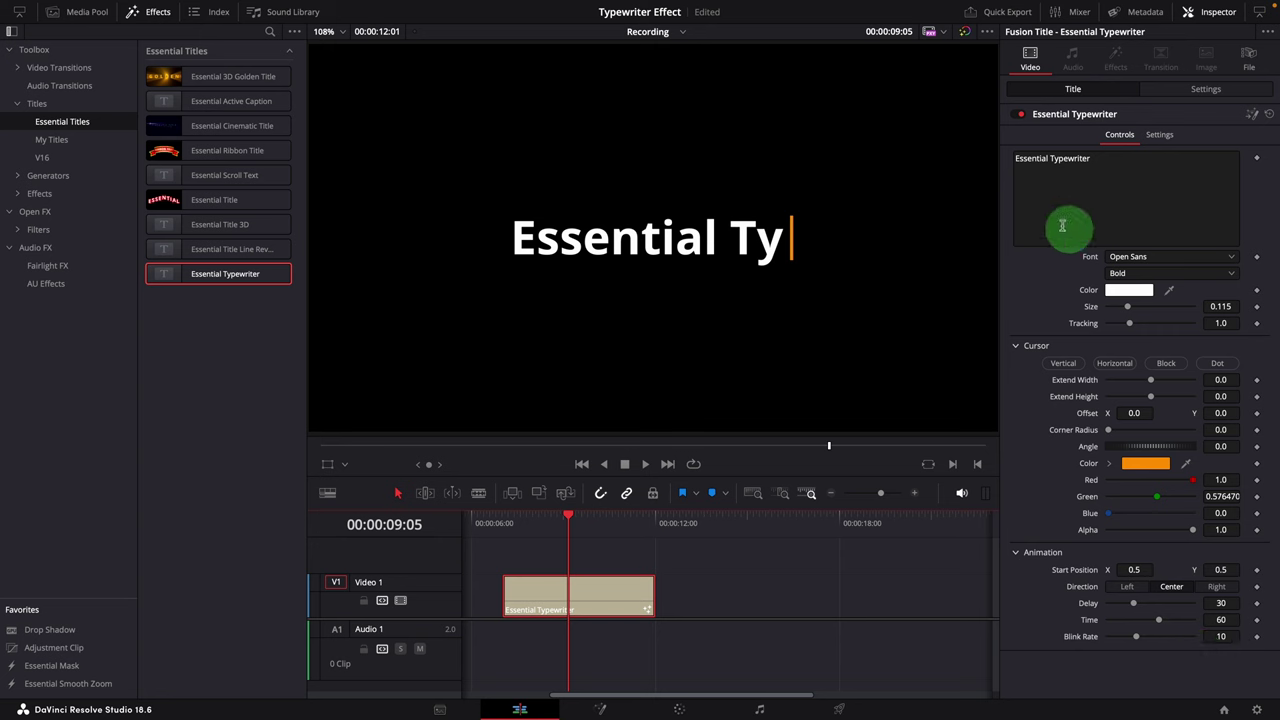
# - Replace the title text with 'My First Title' and set the font to Courier New Bold
pyautogui.moveTo(1163, 191); pyautogui.dragTo(1001, 161)
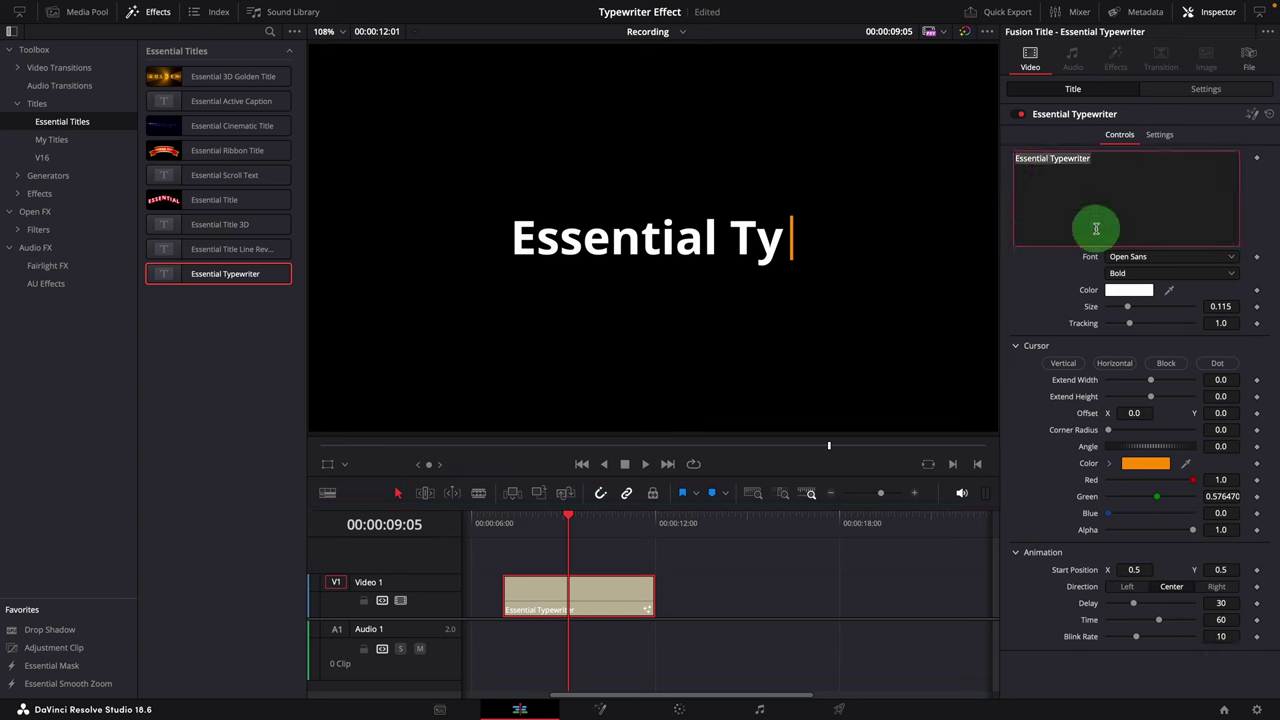
pyautogui.write('My First Title')
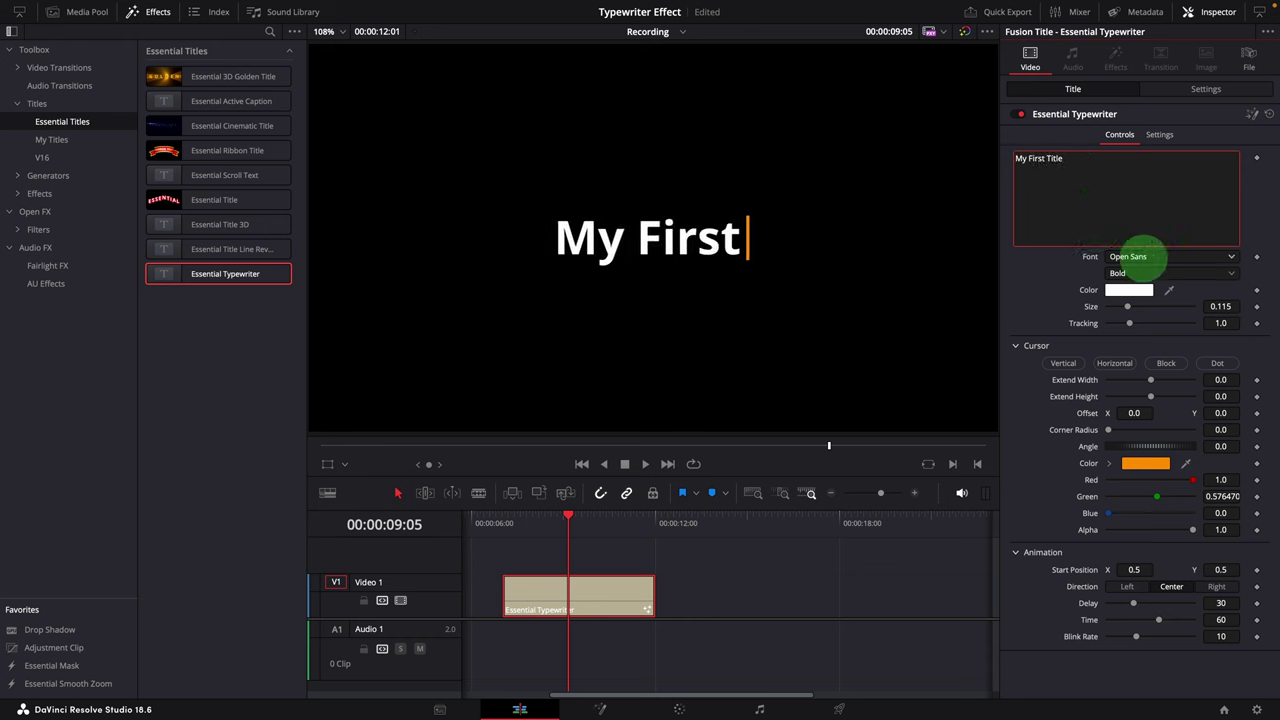
pyautogui.click(1142, 260)
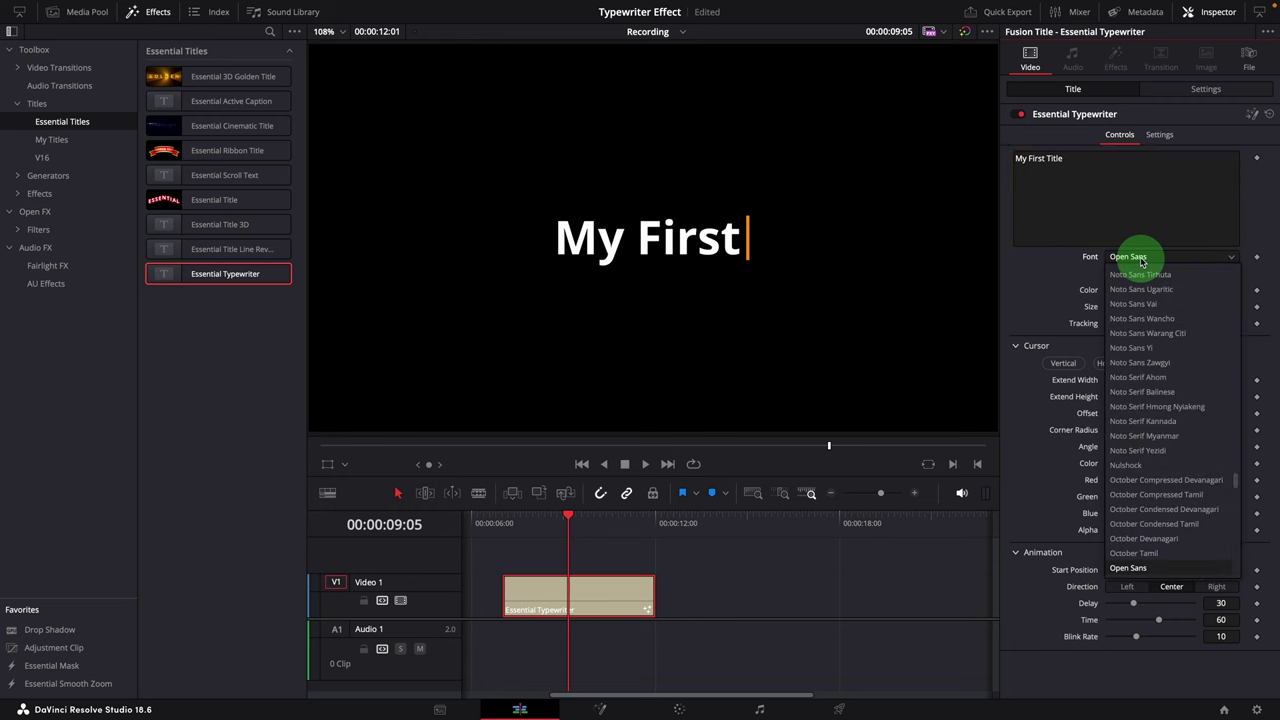
pyautogui.scroll(10, 1145, 300)
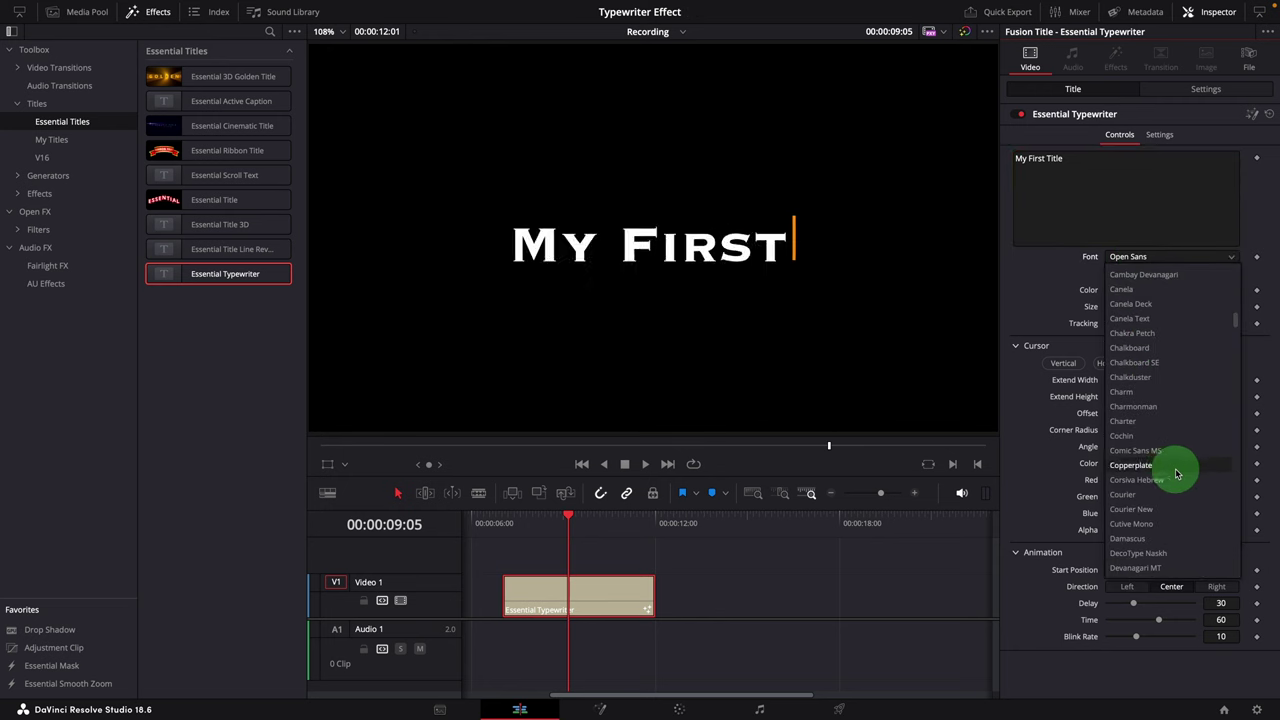
pyautogui.click(1147, 512)
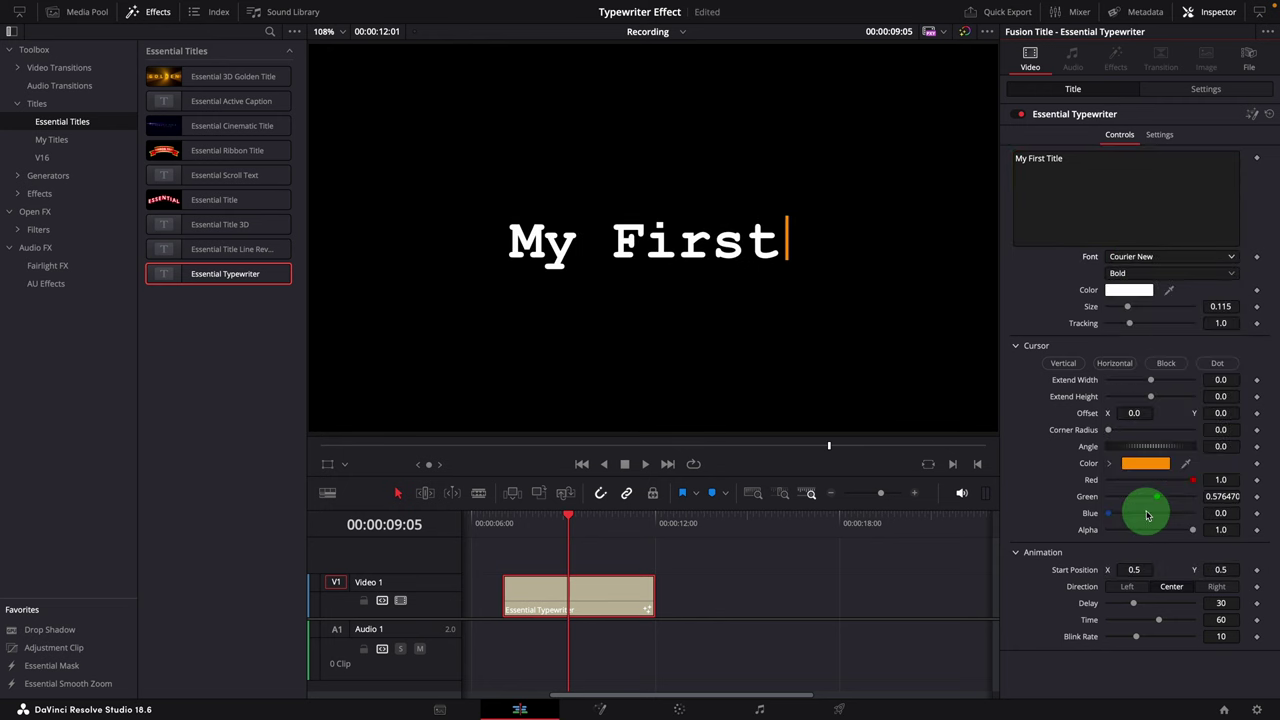
# - Set Size to 0.1206 and Tracking to 1.039, then preview the title typing out
pyautogui.moveTo(1218, 307); pyautogui.dragTo(1244, 308)
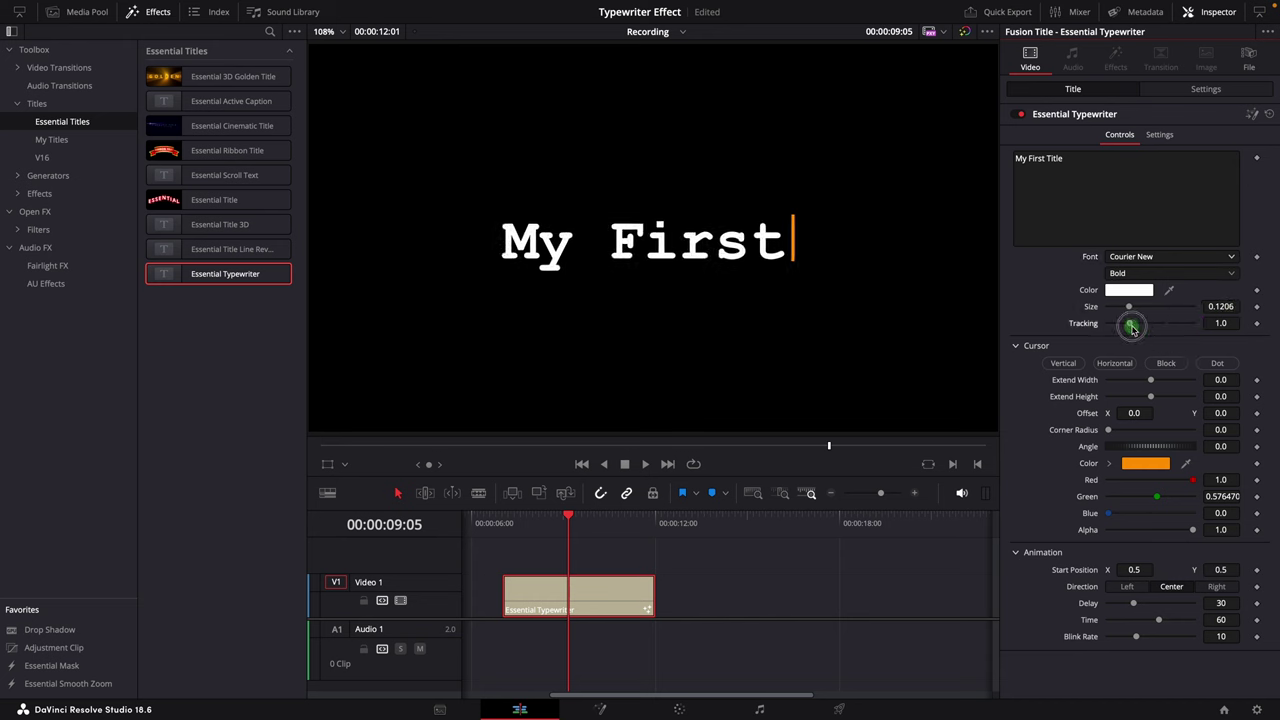
pyautogui.moveTo(1129, 323)
pyautogui.mouseDown()
pyautogui.moveTo(1143, 323)
pyautogui.moveTo(1130, 324)
pyautogui.mouseUp()
pyautogui.moveTo(573, 522); pyautogui.dragTo(528, 519)
pyautogui.press('space')
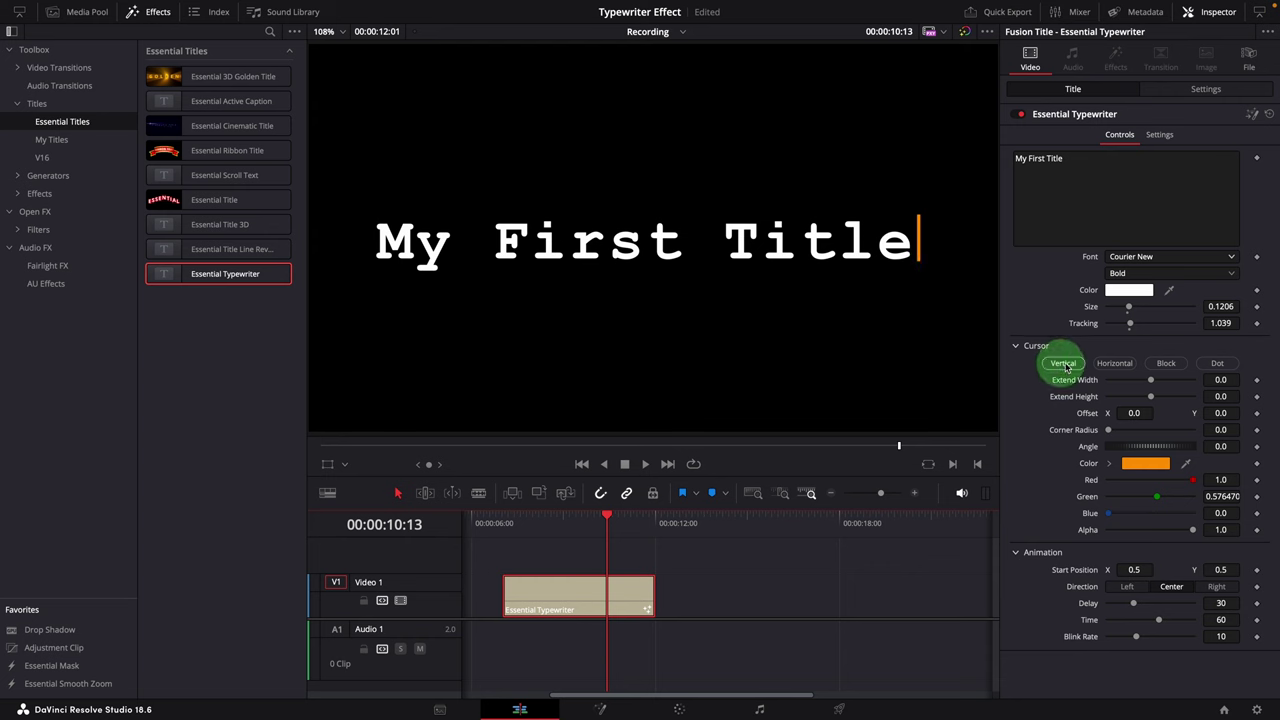
# - Try the Dot, Underscore and Vertical cursor styles, then settle on Block
pyautogui.click(1217, 364)
pyautogui.click(1168, 368)
pyautogui.click(1120, 366)
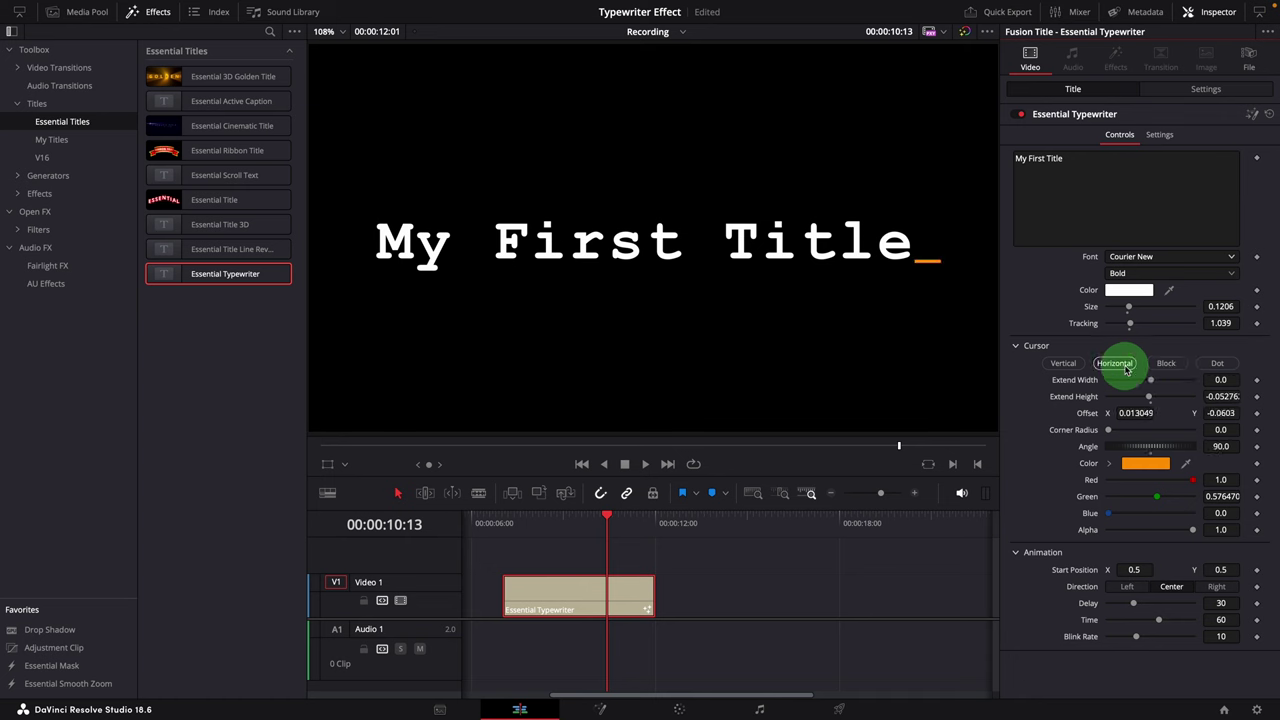
pyautogui.click(1063, 364)
pyautogui.click(1110, 366)
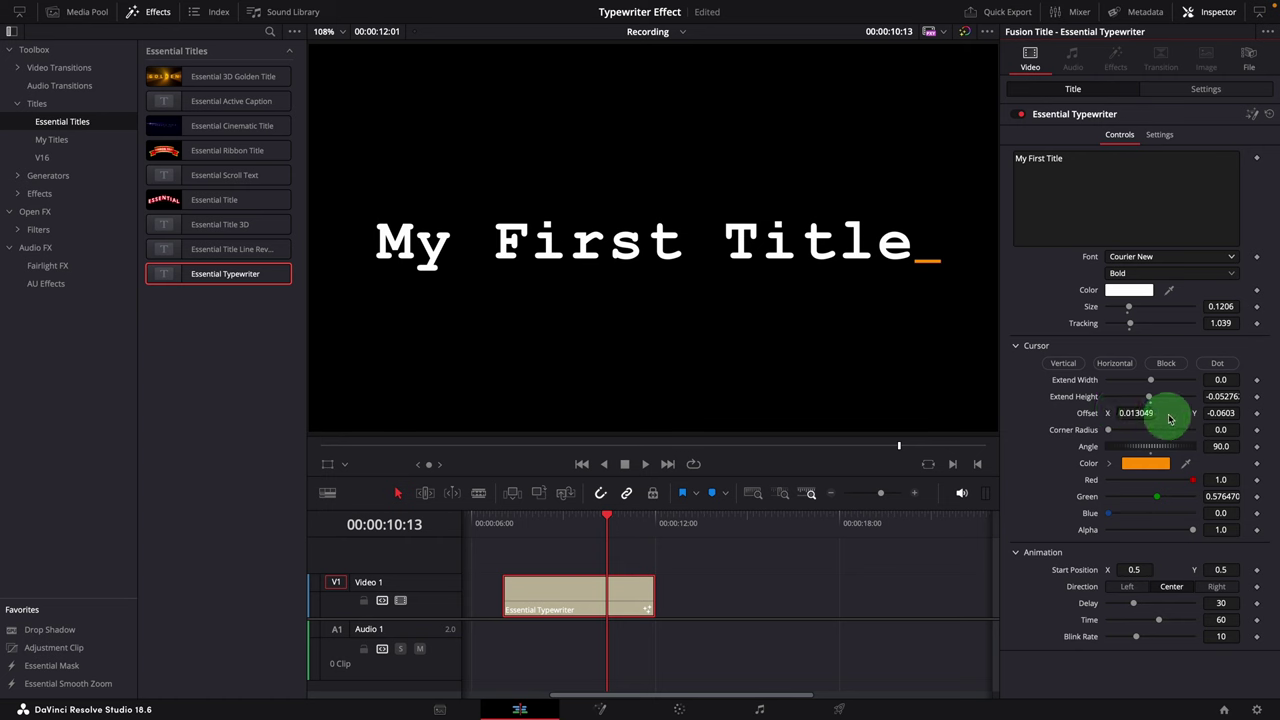
pyautogui.click(1166, 365)
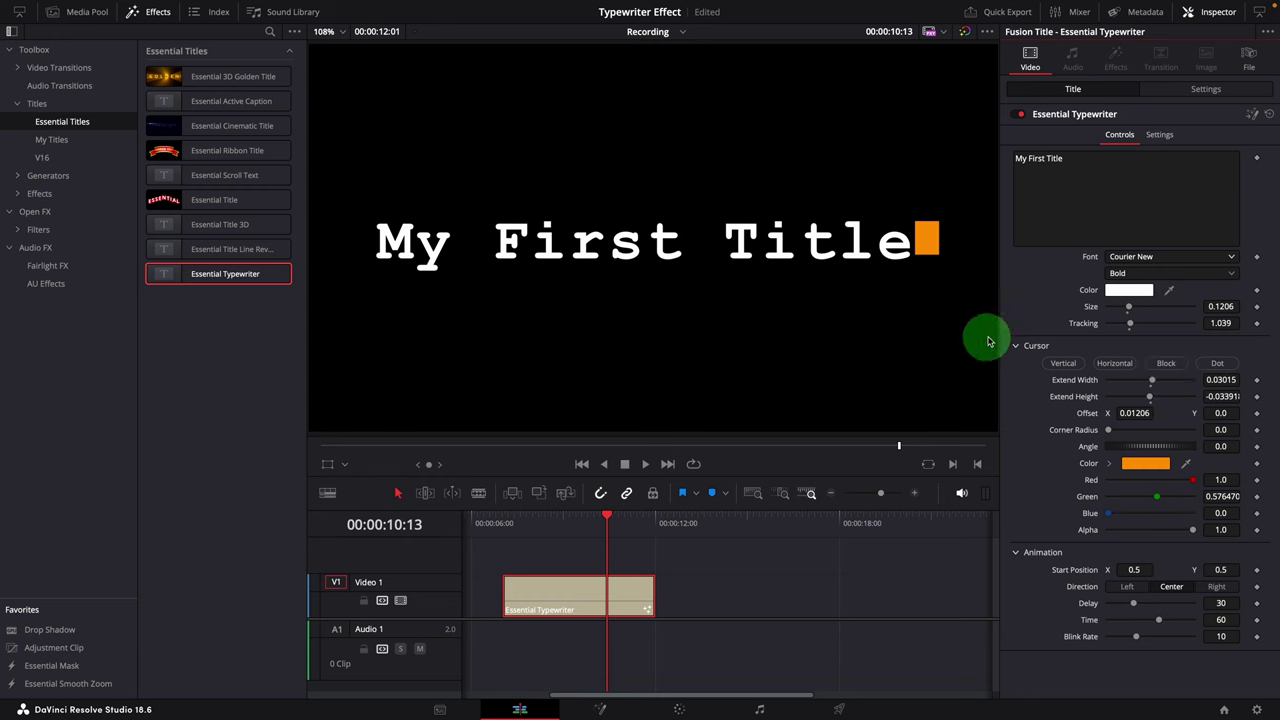
# - Reset the font and reselect Courier New, then restore the cursor's Extend Height
pyautogui.doubleClick(1088, 257)
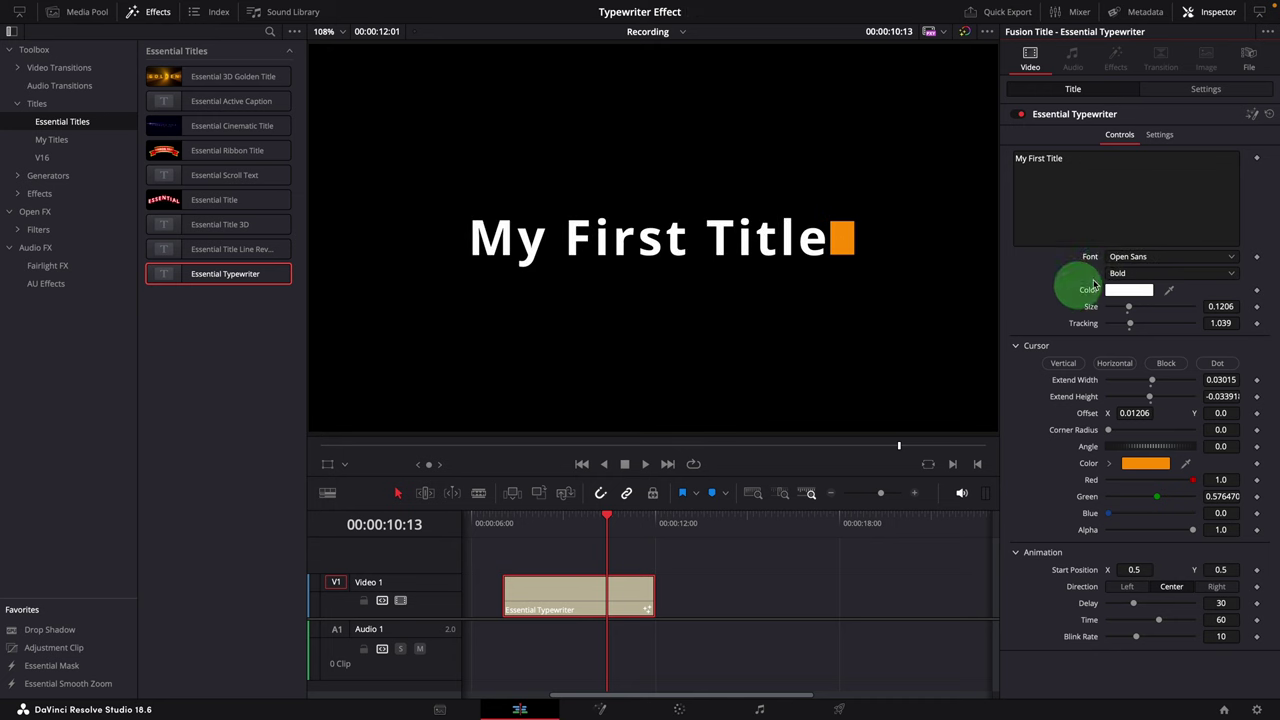
pyautogui.click(1121, 259)
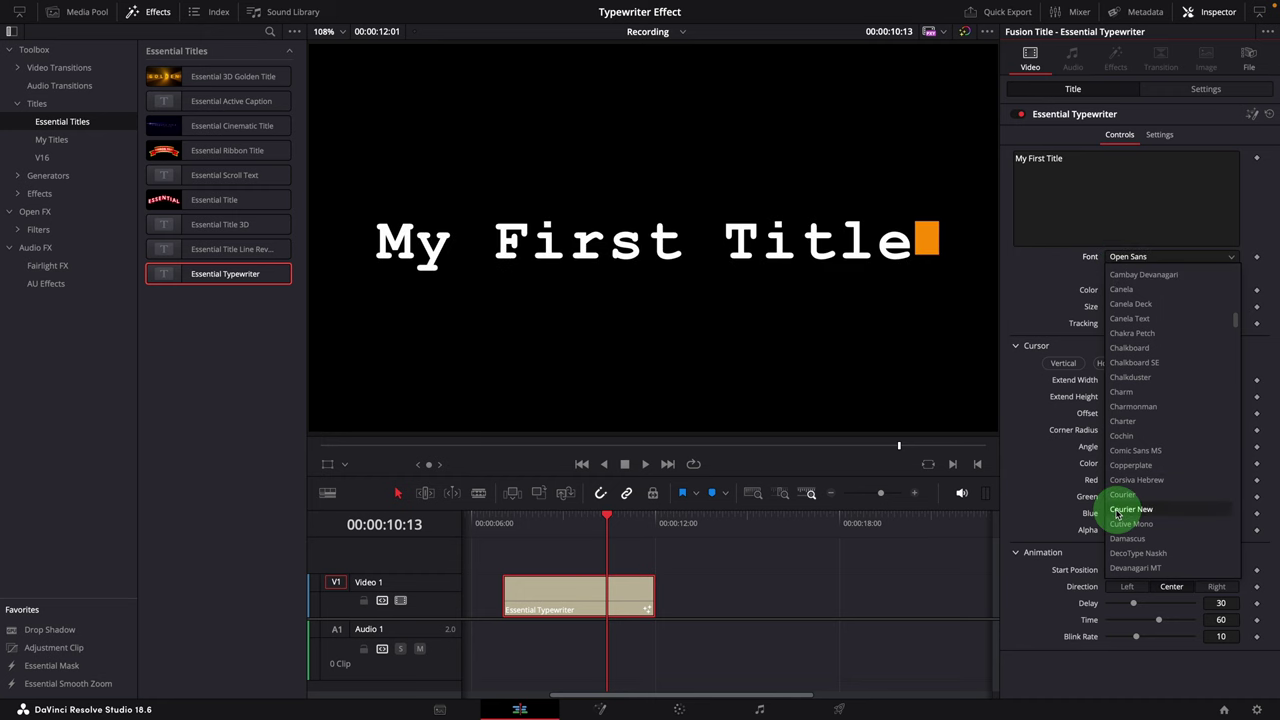
pyautogui.click(1141, 512)
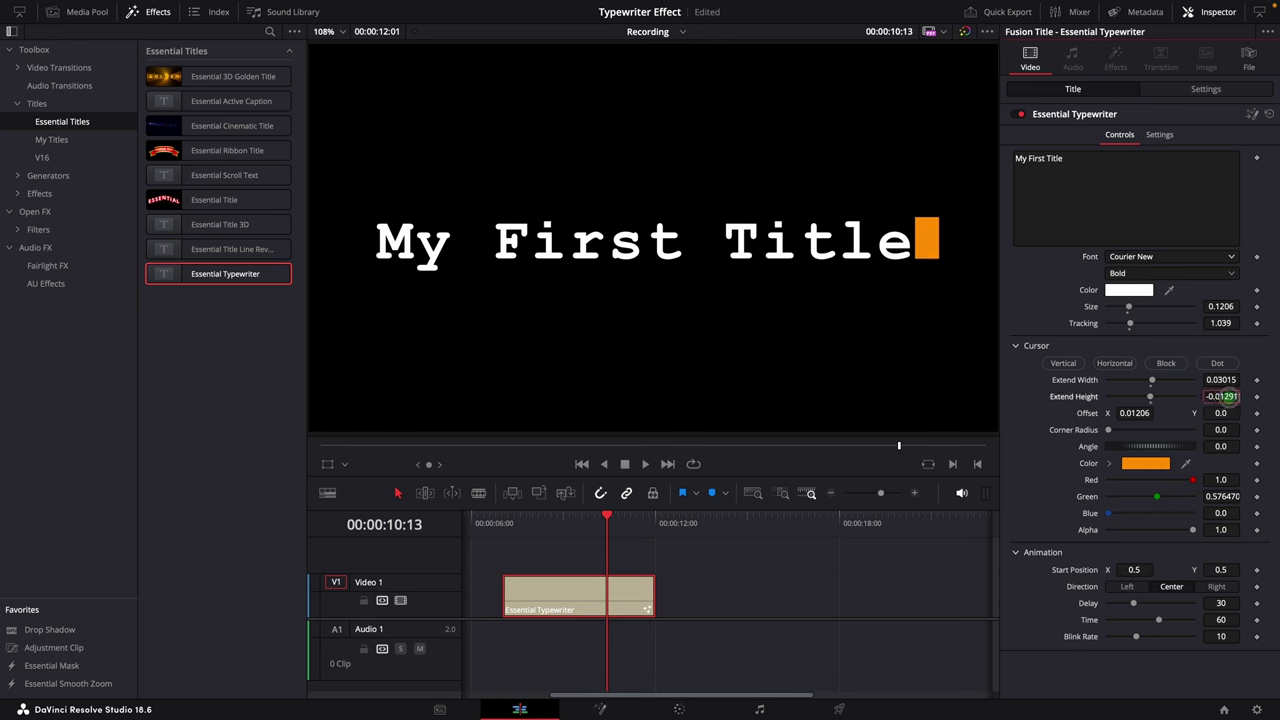
pyautogui.moveTo(1222, 396)
pyautogui.mouseDown()
pyautogui.moveTo(1157, 409)
pyautogui.moveTo(1163, 363)
pyautogui.moveTo(1199, 430)
pyautogui.moveTo(1194, 417)
pyautogui.moveTo(1137, 414)
pyautogui.moveTo(1222, 413)
pyautogui.mouseUp()
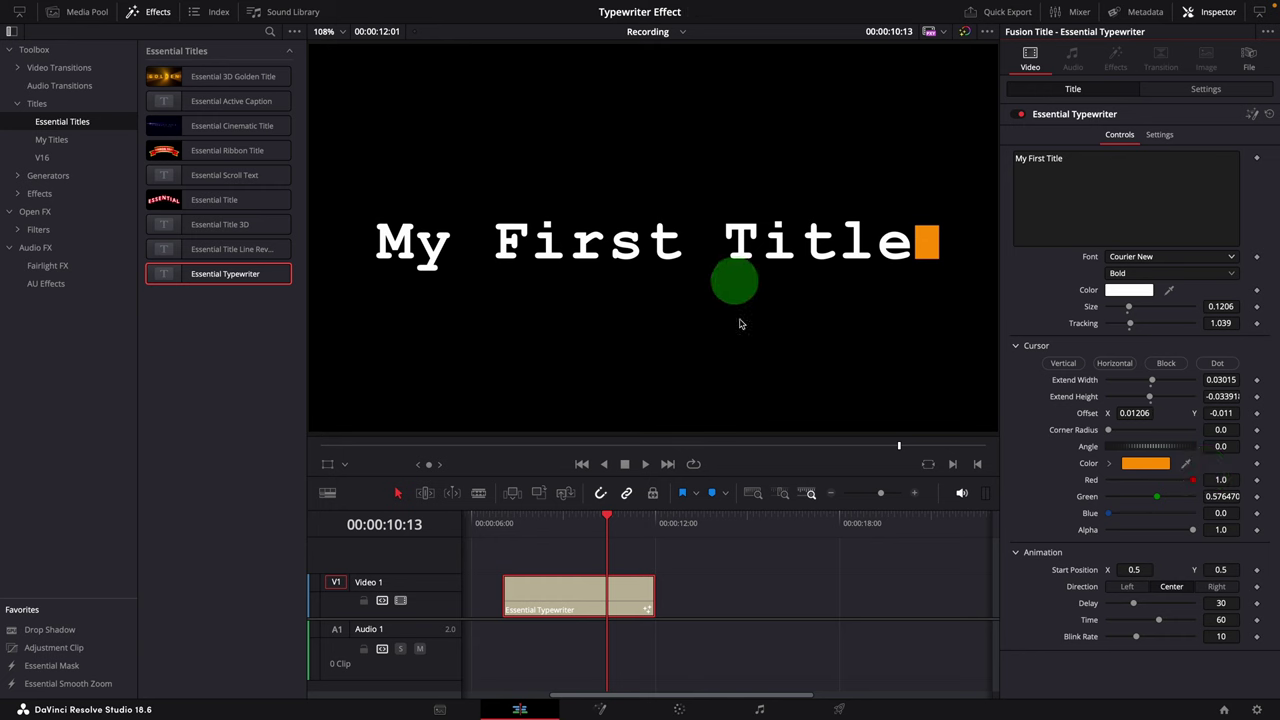
# - Round the block cursor's corners to radius 0.488 and return its Angle to 0
pyautogui.click(520, 522)
pyautogui.moveTo(520, 526); pyautogui.dragTo(586, 528)
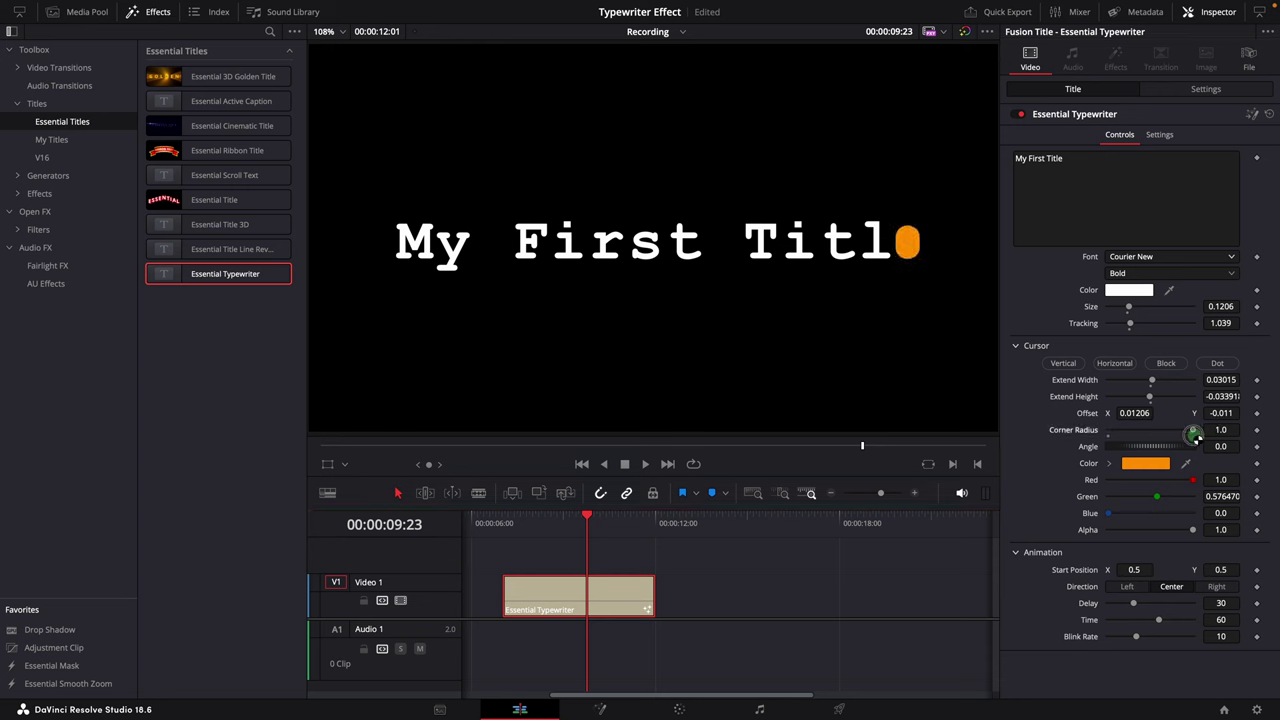
pyautogui.moveTo(1152, 433); pyautogui.dragTo(1126, 450)
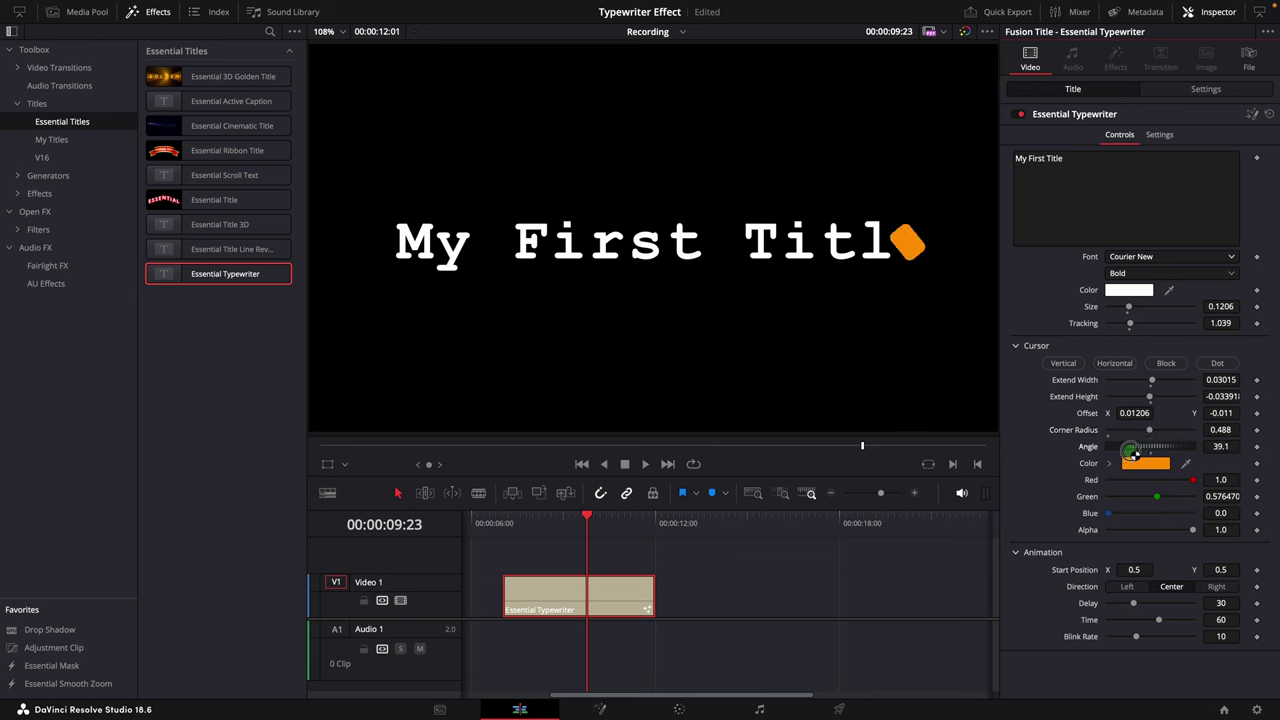
pyautogui.moveTo(1115, 458)
pyautogui.mouseDown()
pyautogui.moveTo(1080, 449)
pyautogui.moveTo(1135, 468)
pyautogui.mouseUp()
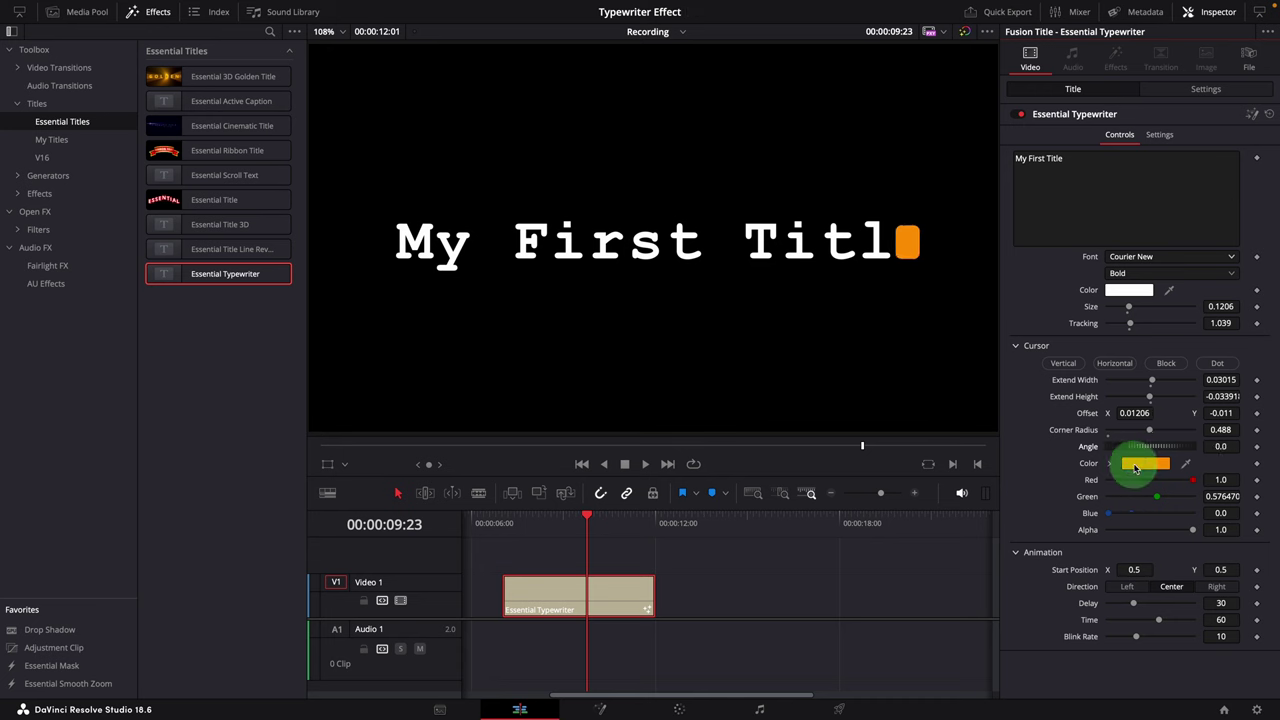
# - Change the cursor colour from orange to green
pyautogui.click(1141, 467)
pyautogui.click(905, 418)
pyautogui.click(963, 586)
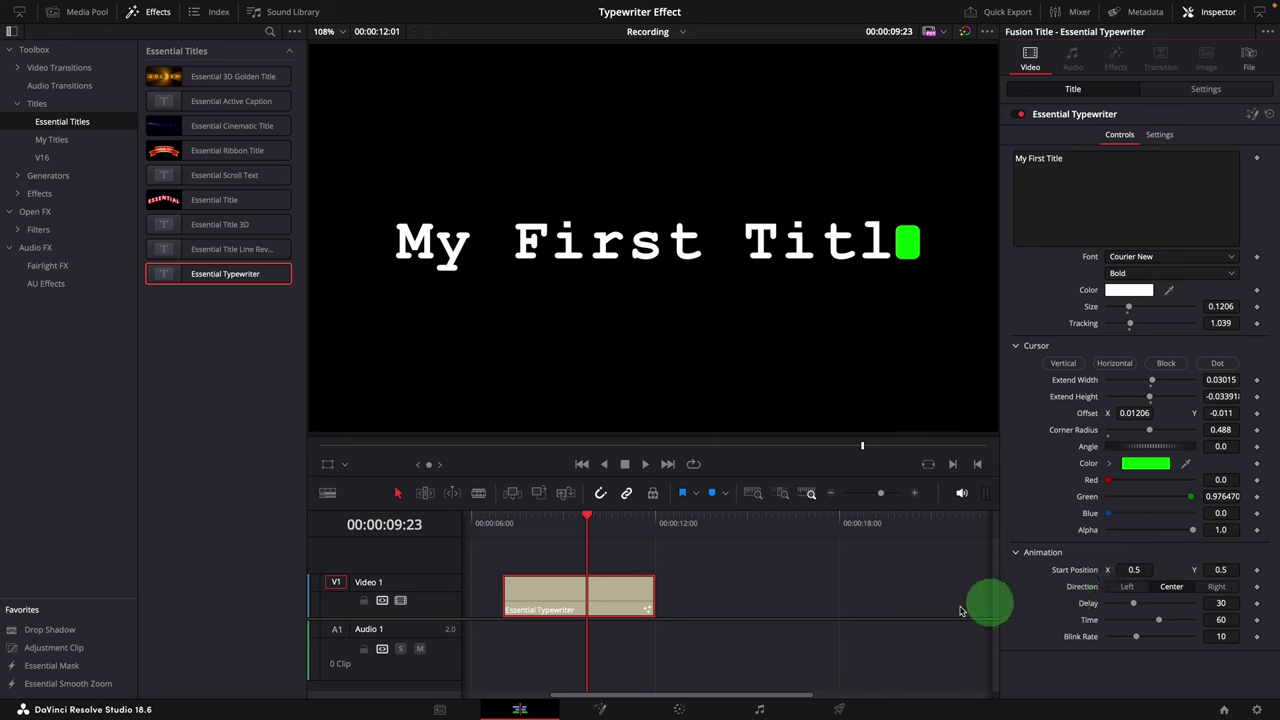
# - Preview the typing, then set Direction to Left and play it through
pyautogui.click(533, 522)
pyautogui.press('space')
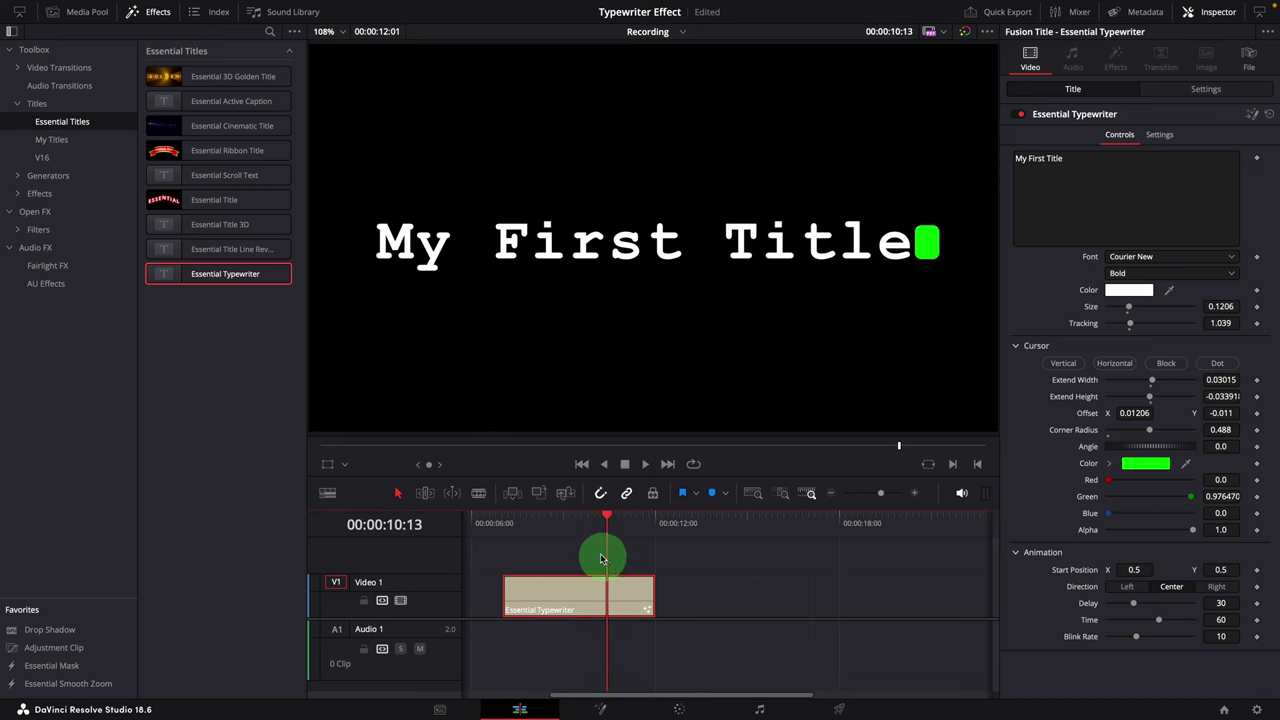
pyautogui.click(575, 522)
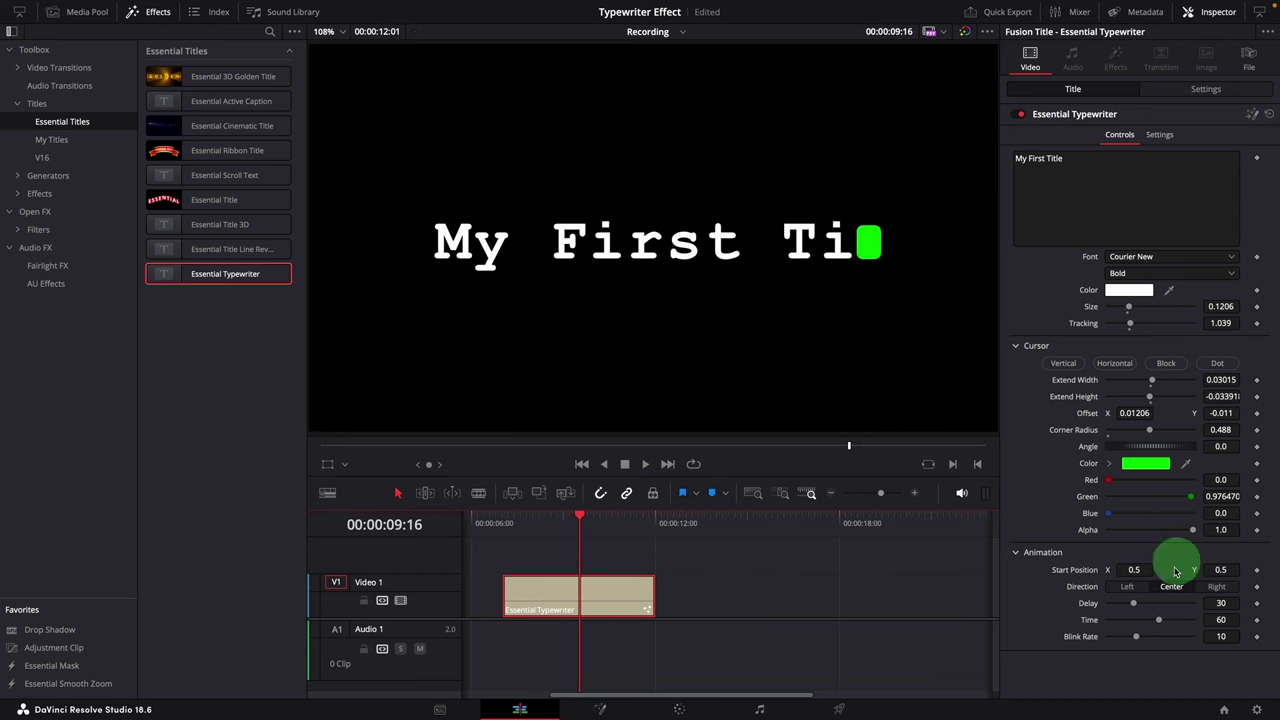
pyautogui.click(1127, 587)
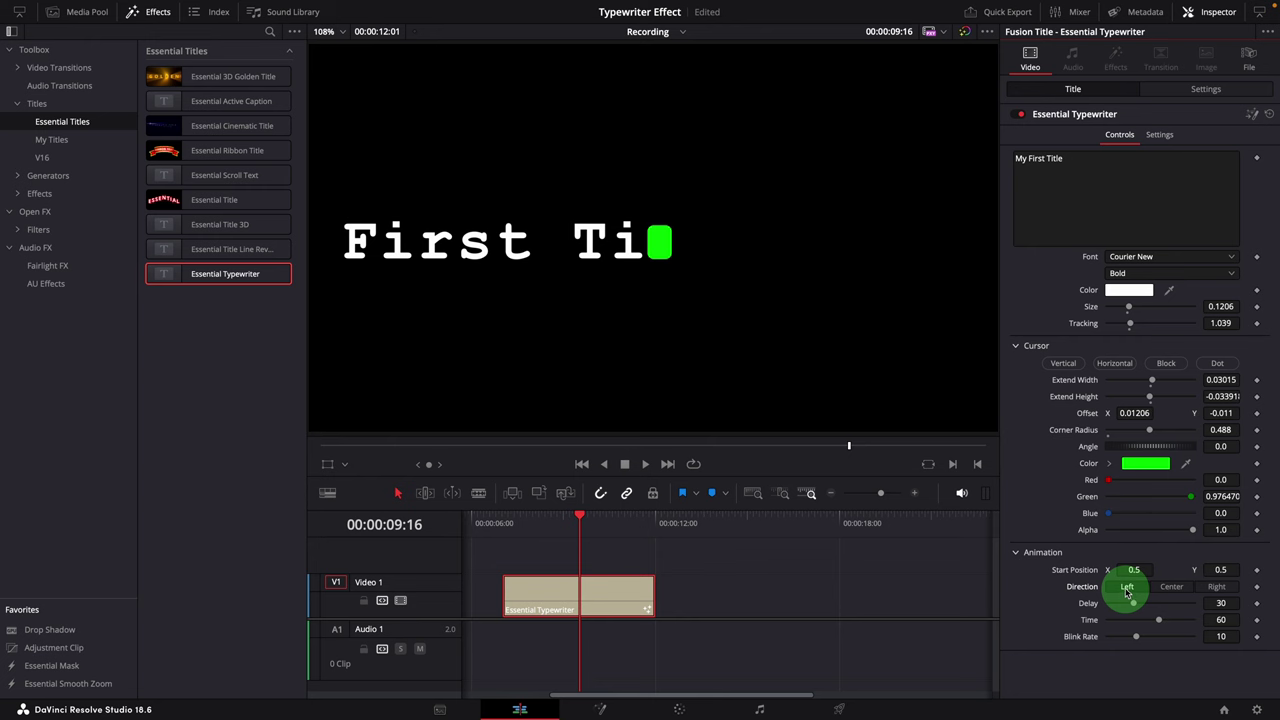
pyautogui.click(508, 521)
pyautogui.press('space')
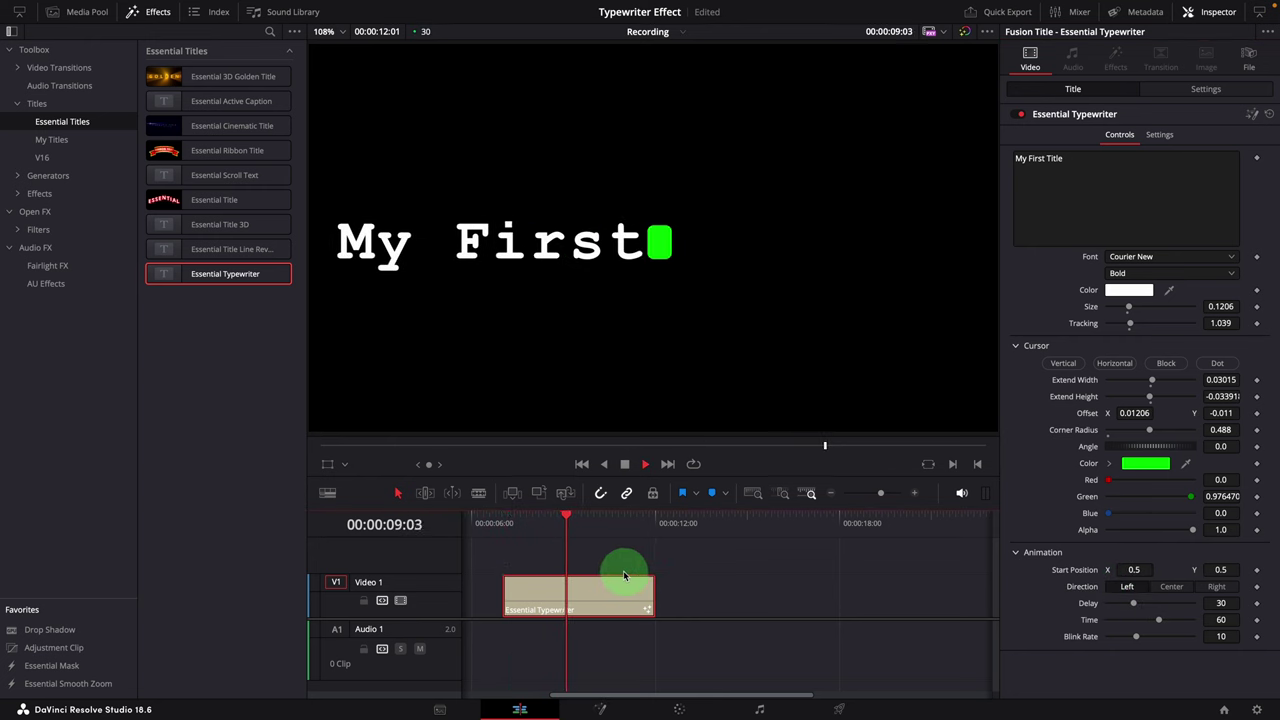
pyautogui.press('space')
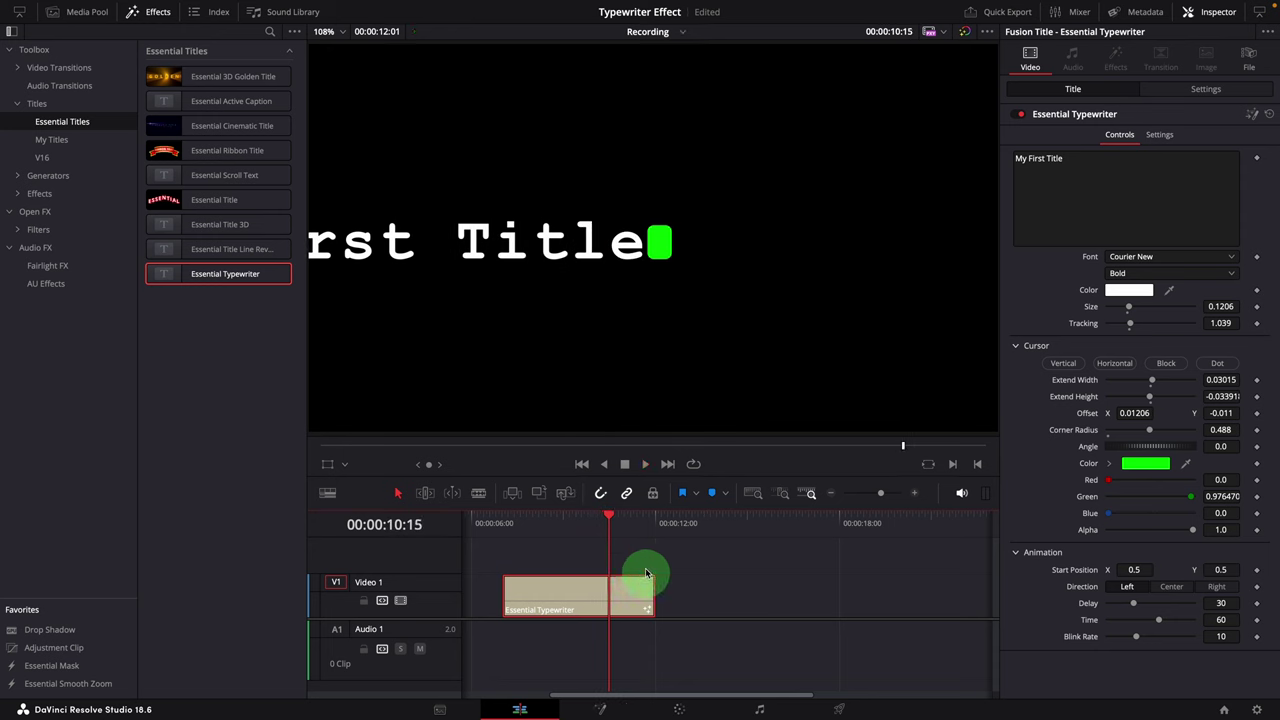
pyautogui.moveTo(608, 521); pyautogui.dragTo(543, 521)
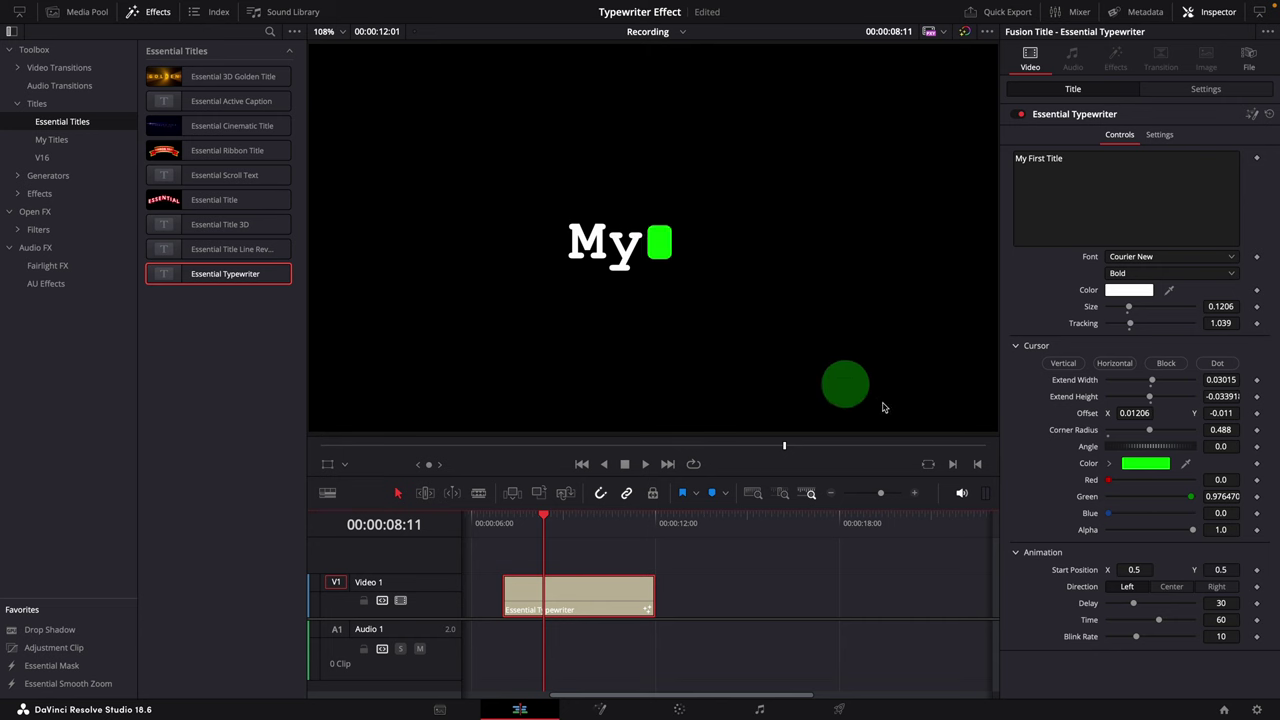
# - Push Start Position X right to about 0.892 and replay the typing
pyautogui.moveTo(1122, 573); pyautogui.dragTo(1124, 569)
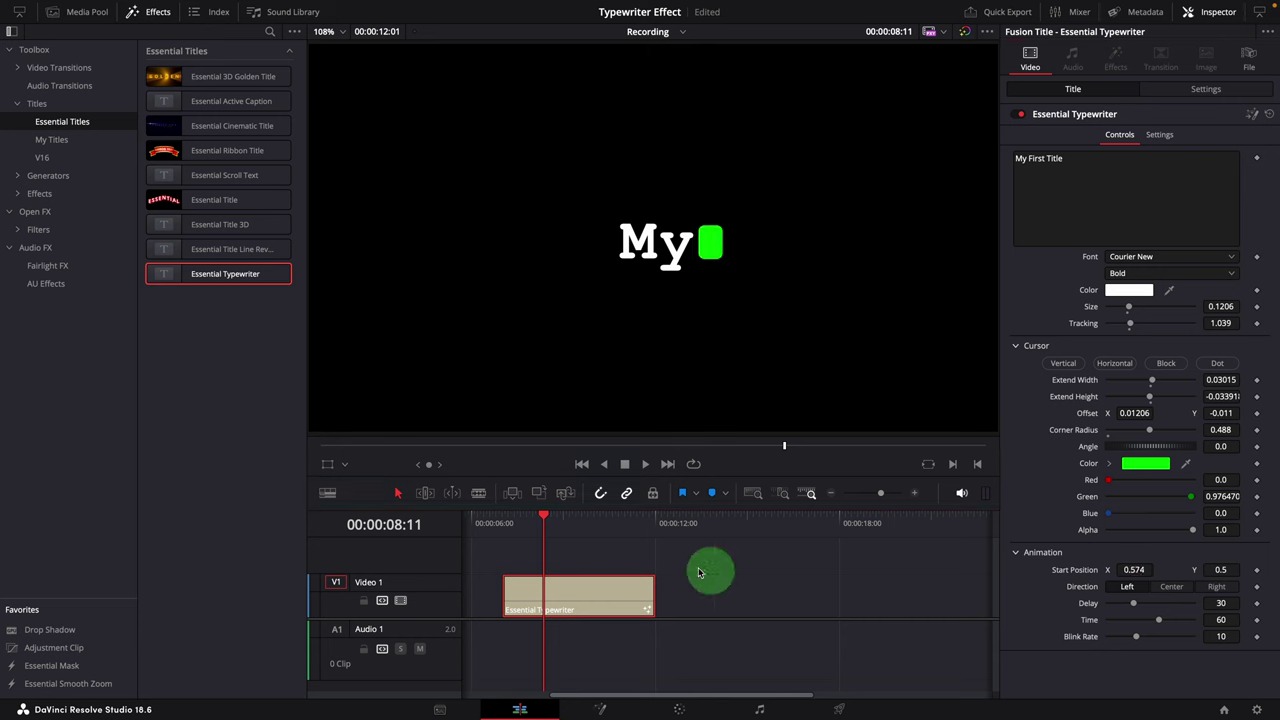
pyautogui.moveTo(551, 516); pyautogui.dragTo(609, 526)
pyautogui.moveTo(1123, 569); pyautogui.dragTo(709, 563)
pyautogui.moveTo(546, 528); pyautogui.dragTo(539, 519)
pyautogui.press('space')
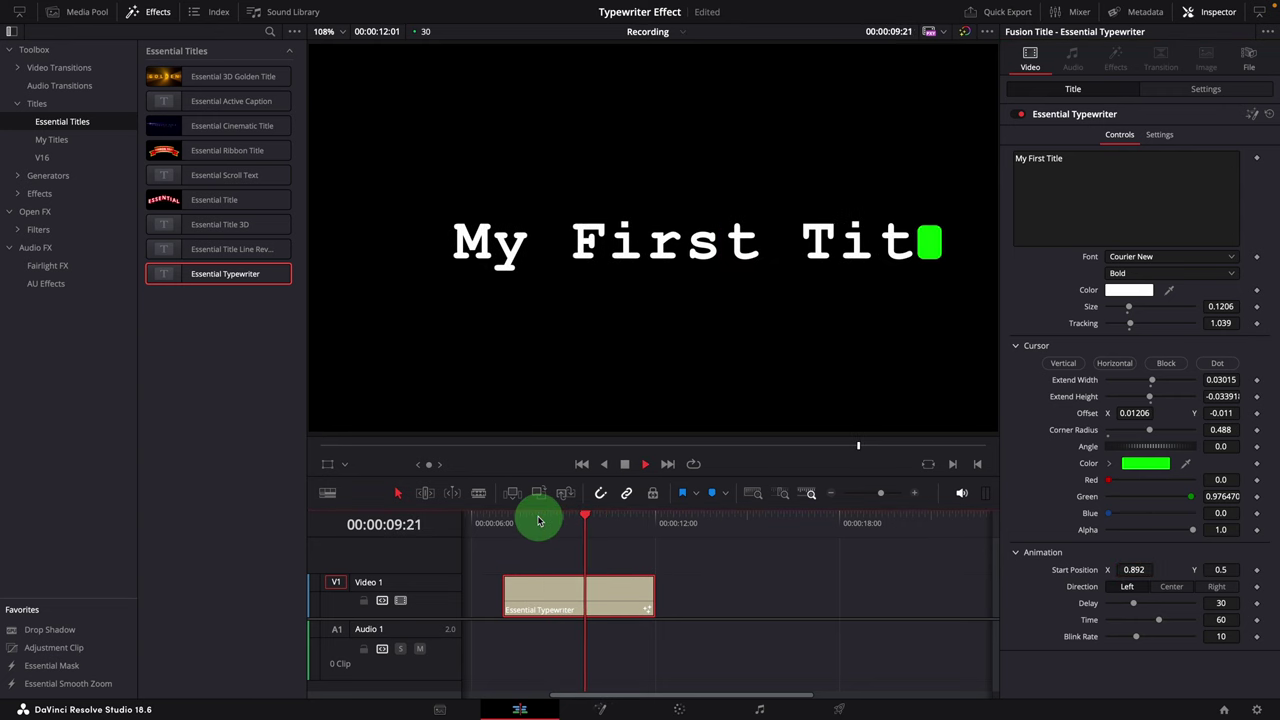
pyautogui.click(537, 520)
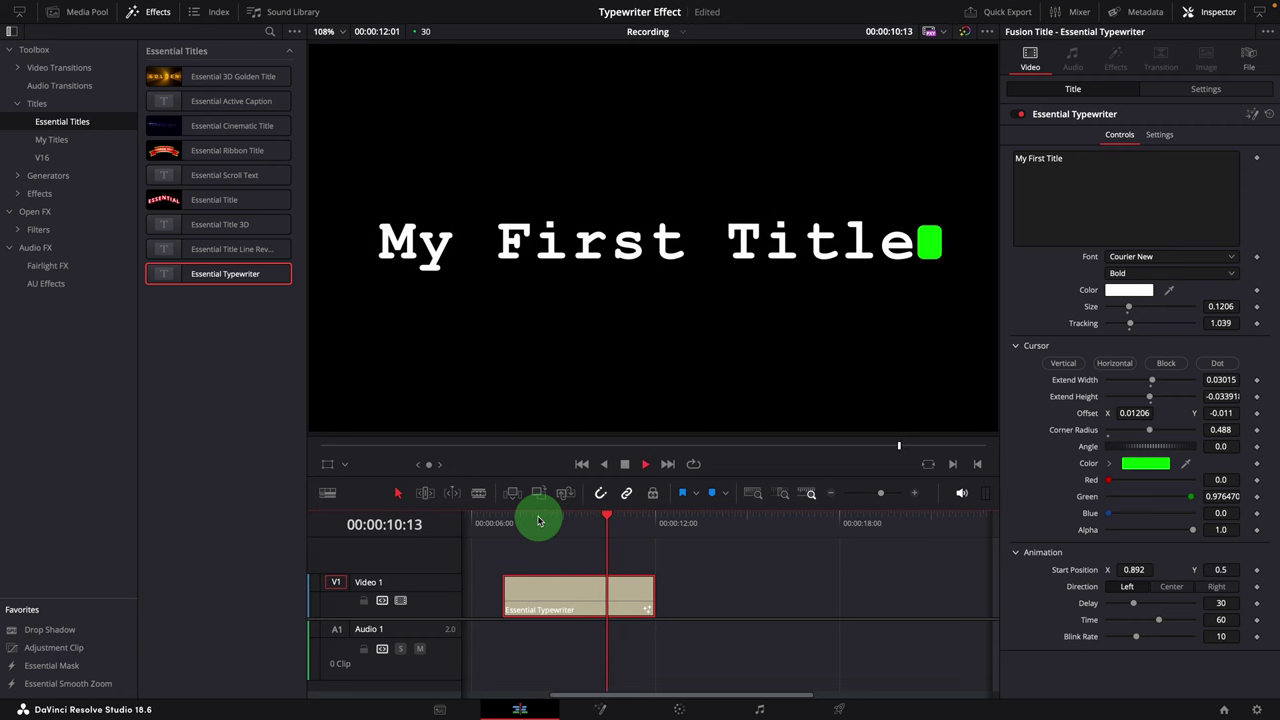
pyautogui.press('space')
# - Switch Direction to Right, reset Start Position X to 0.5, and preview
pyautogui.click(579, 605)
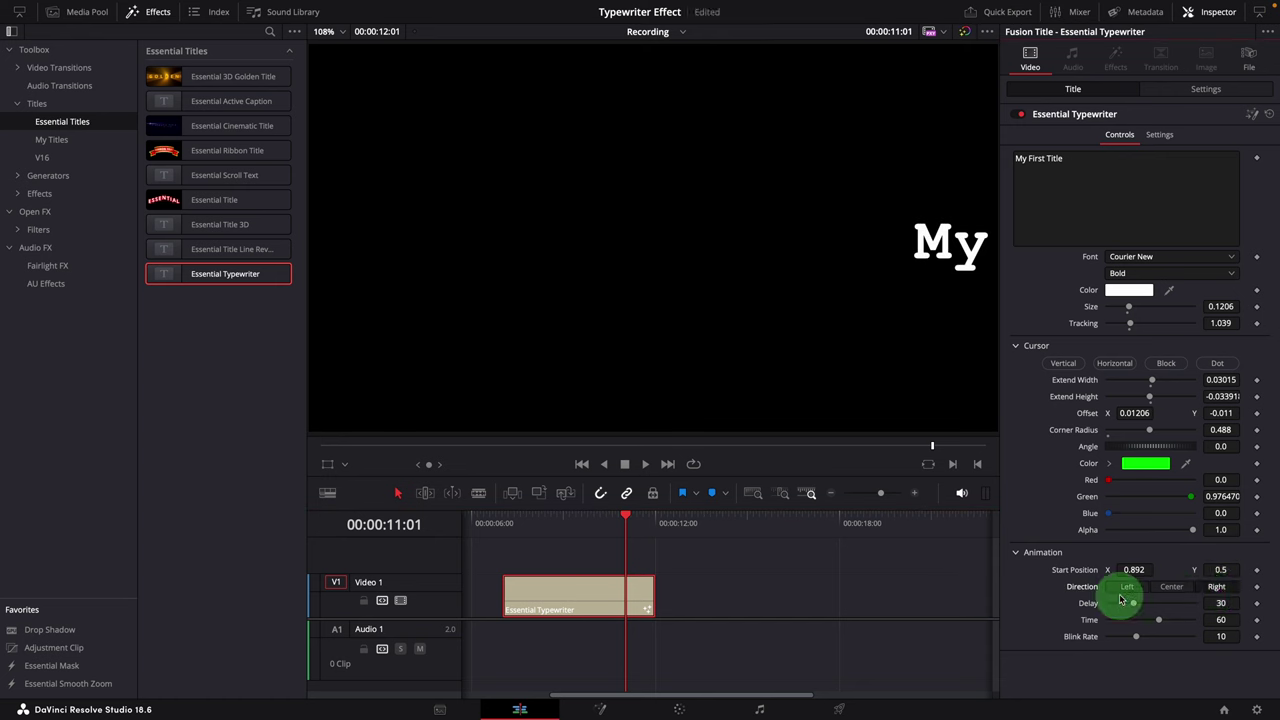
pyautogui.click(533, 524)
pyautogui.moveTo(533, 524); pyautogui.dragTo(549, 526)
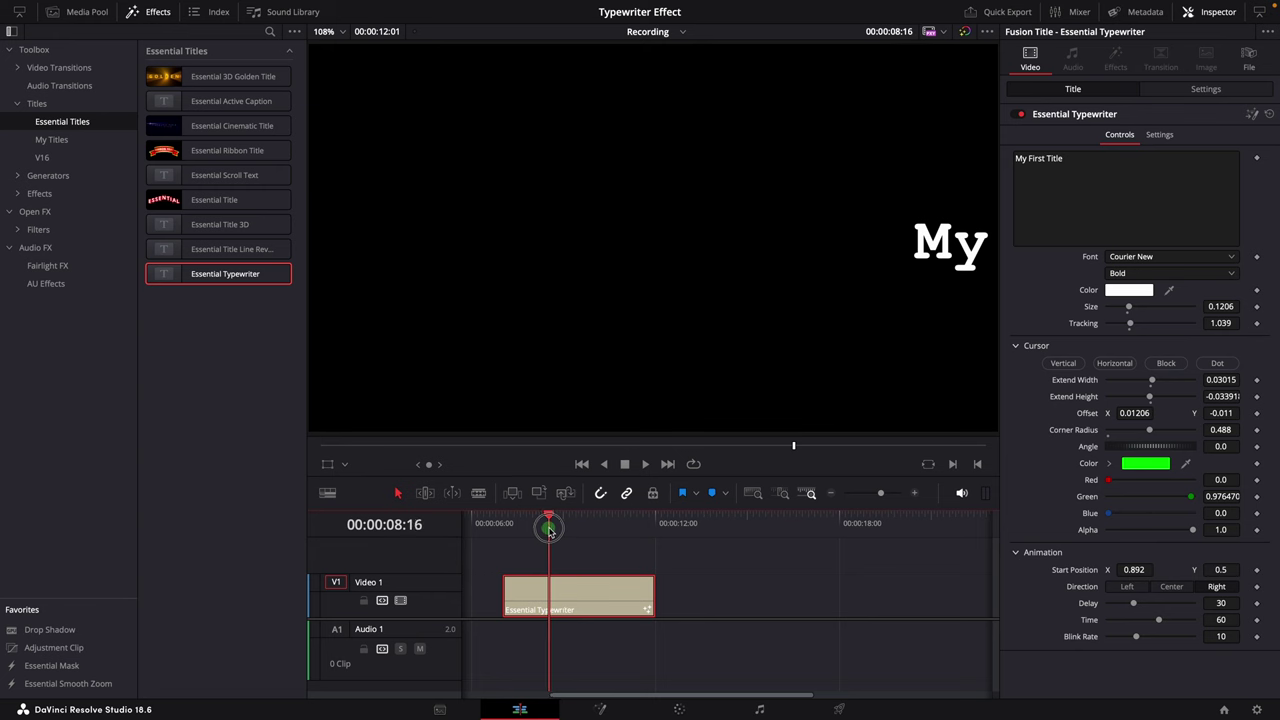
pyautogui.doubleClick(1080, 573)
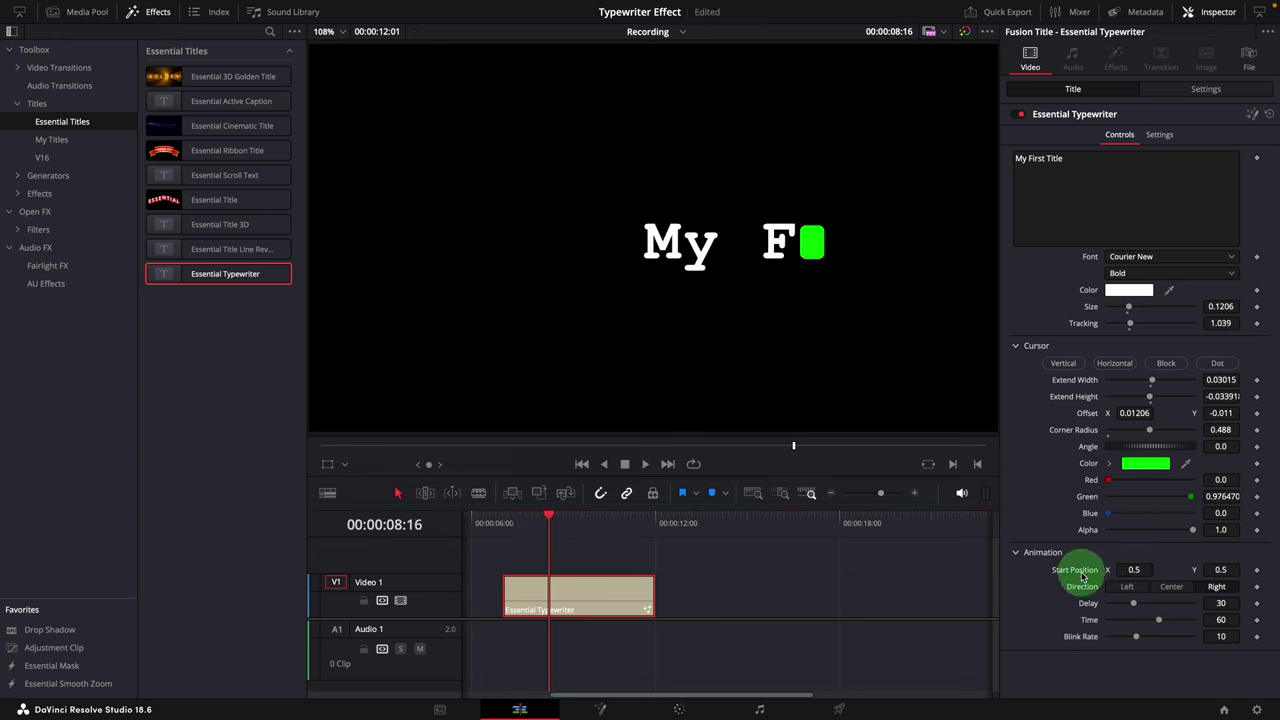
pyautogui.click(551, 523)
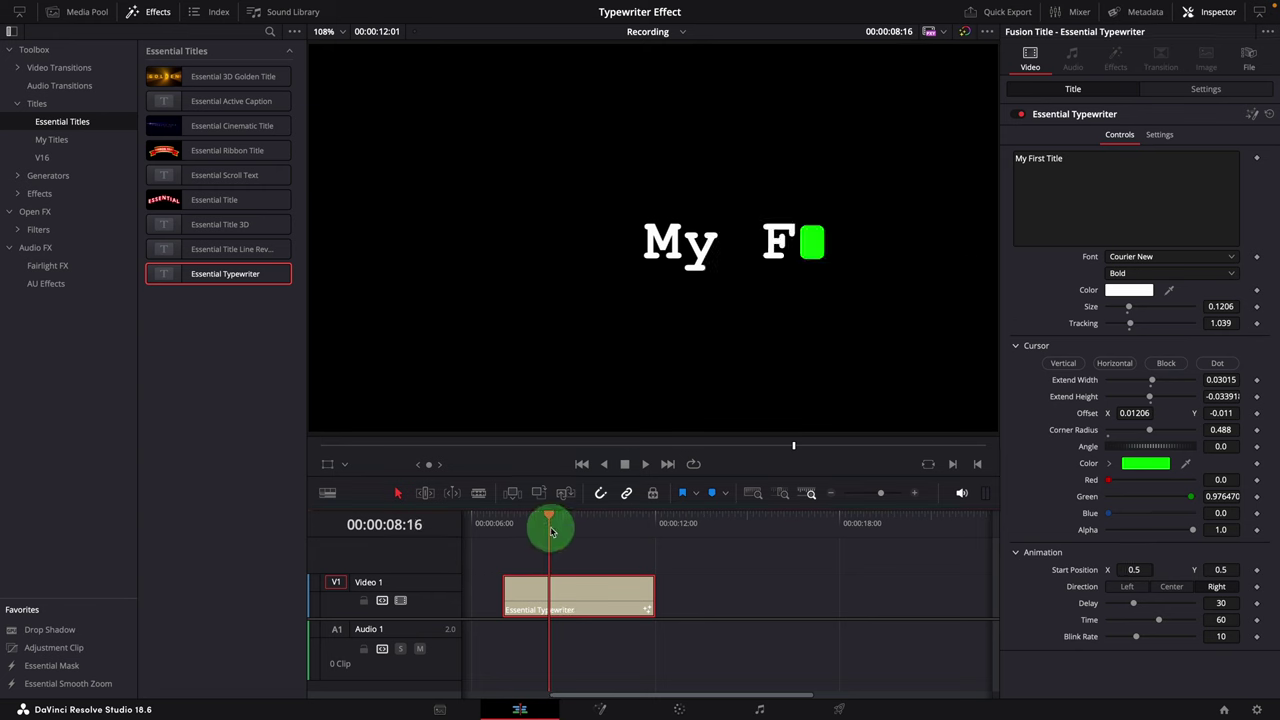
pyautogui.press('space')
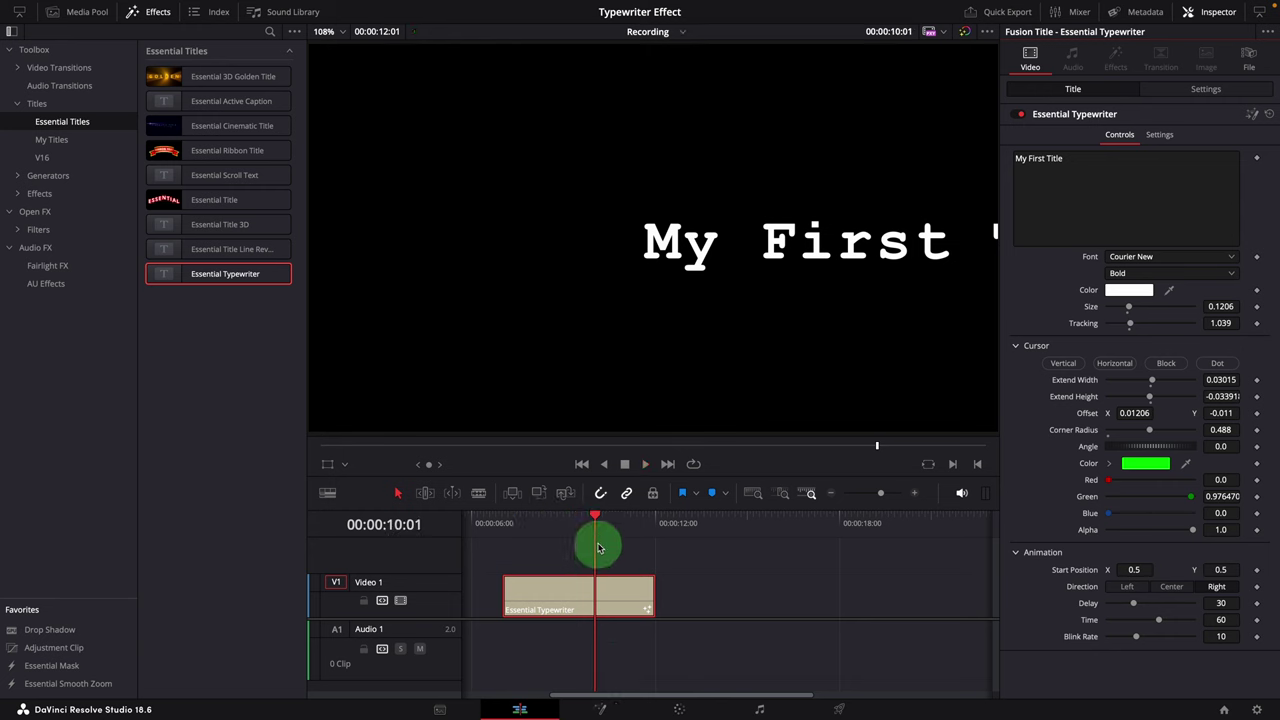
# - Slide Start Position X to 0.117 and play the right-direction typing
pyautogui.click(1128, 590)
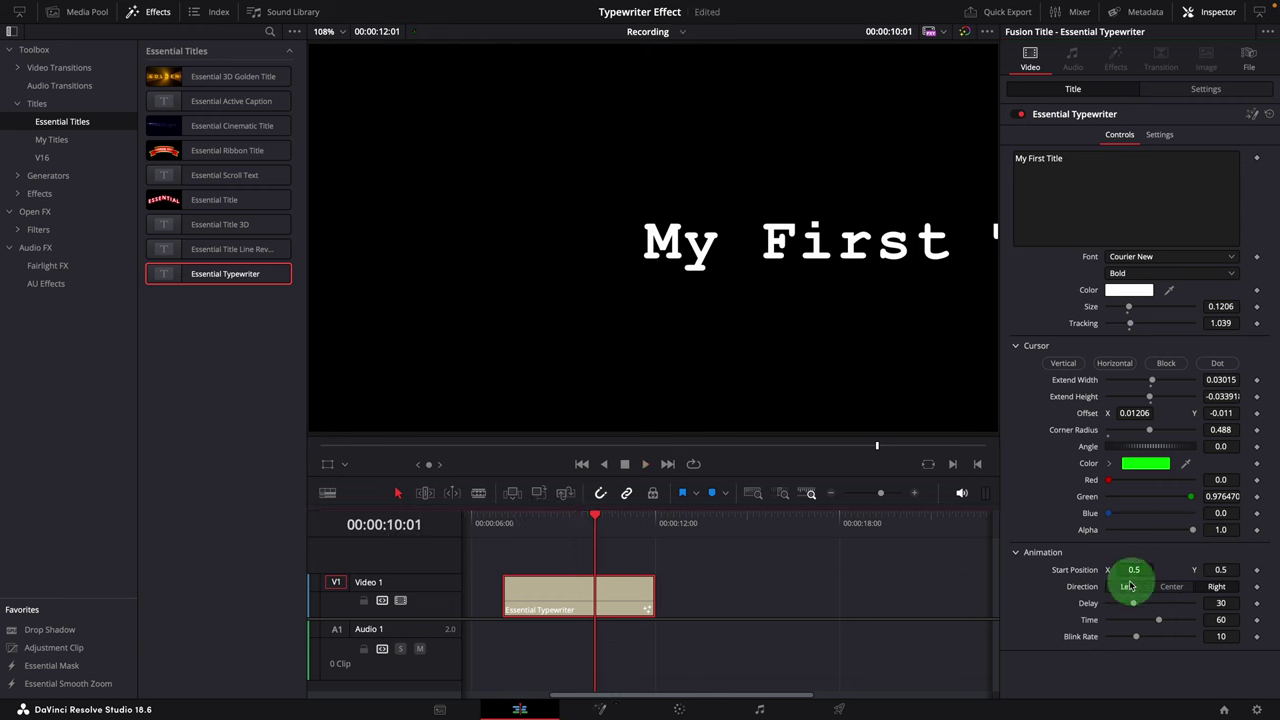
pyautogui.moveTo(1130, 571); pyautogui.dragTo(876, 571)
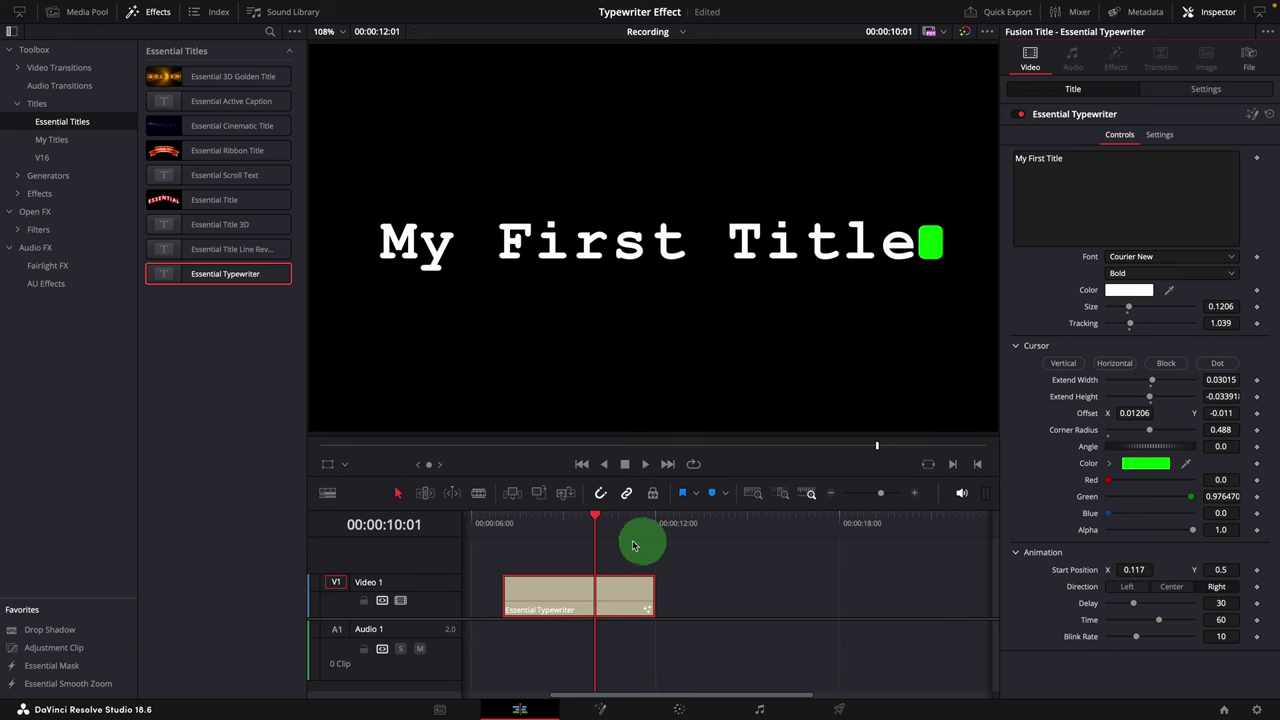
pyautogui.click(530, 522)
pyautogui.press('space')
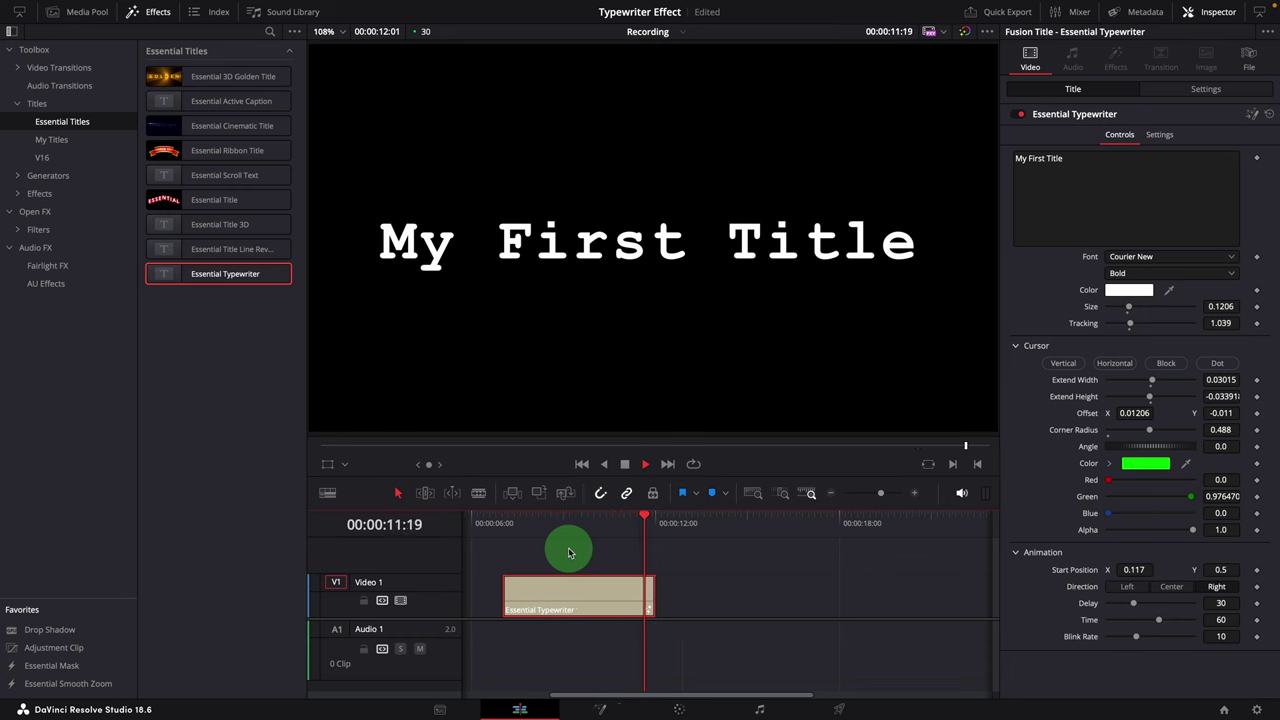
pyautogui.click(604, 552)
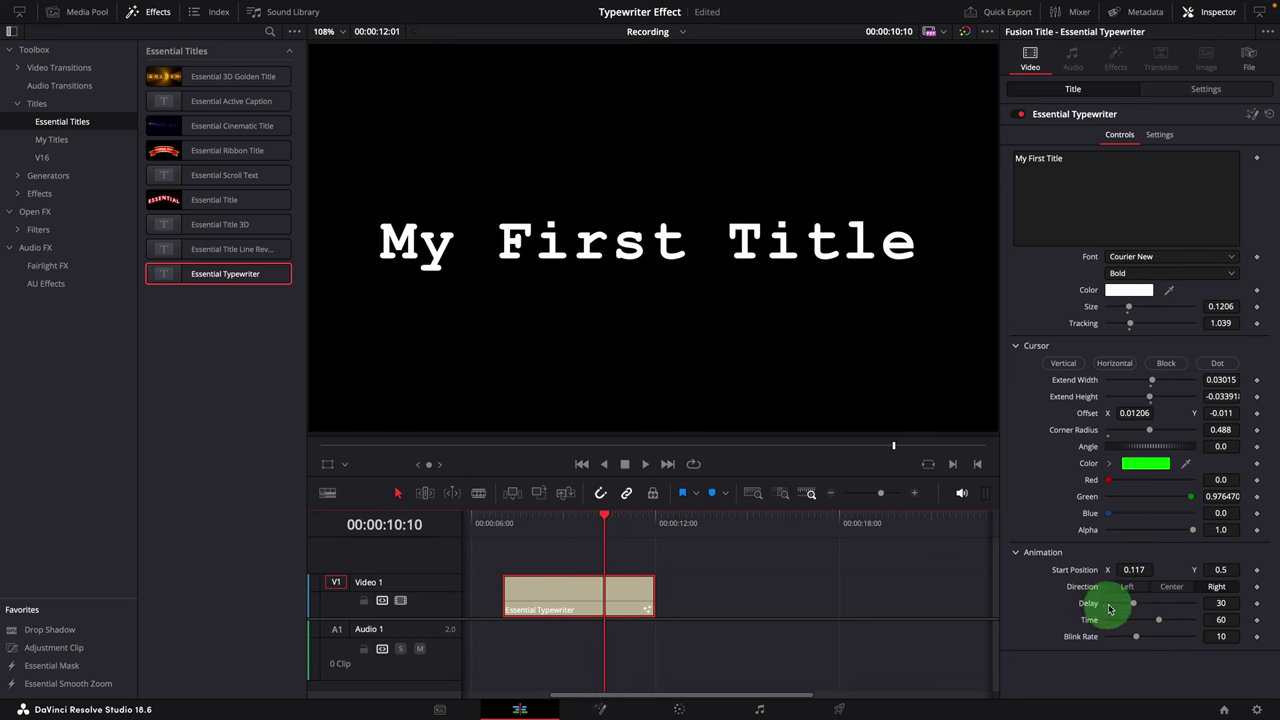
# - Play the typewriter animation from the title start to review the existing delay
pyautogui.click(502, 523)
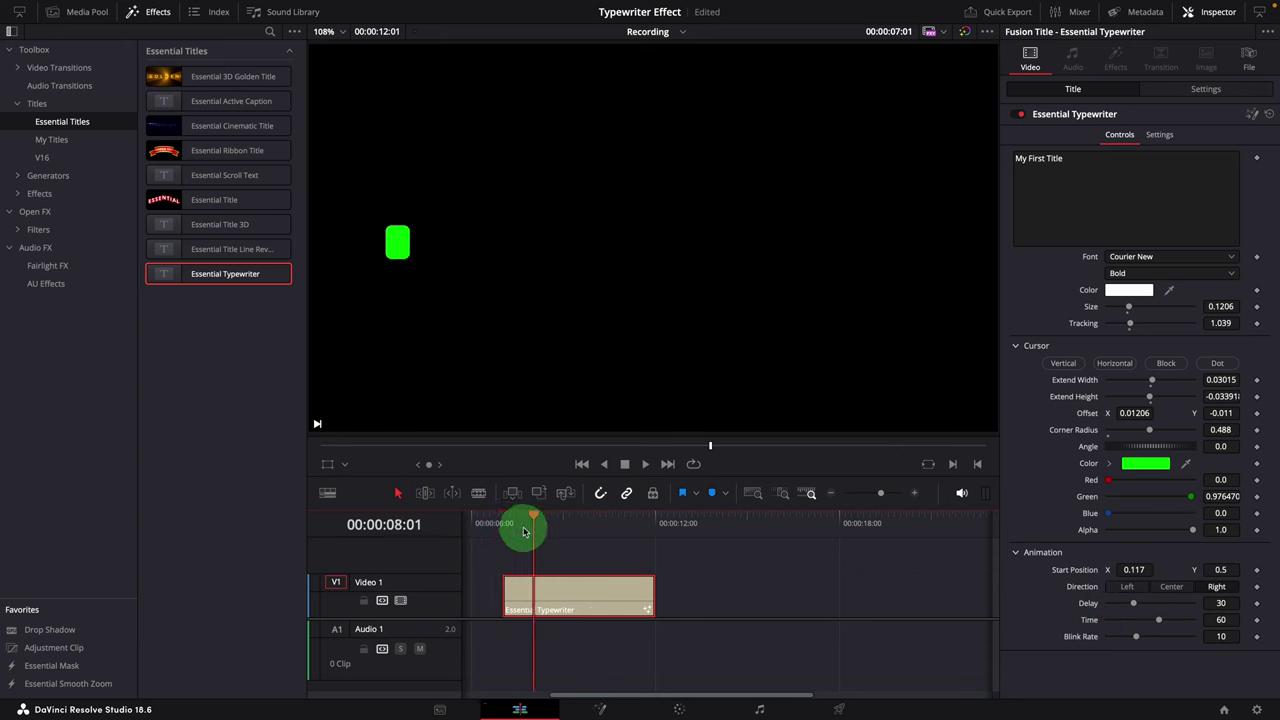
pyautogui.press('space')
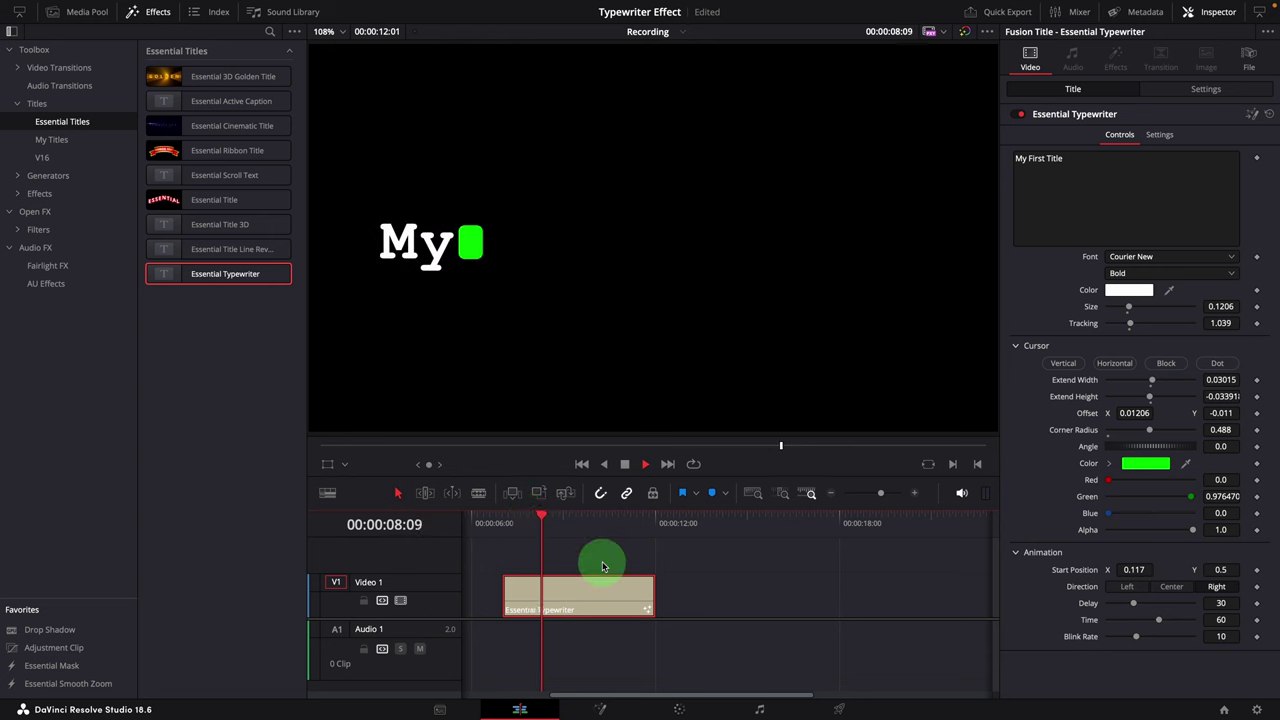
pyautogui.click(546, 525)
pyautogui.press('space')
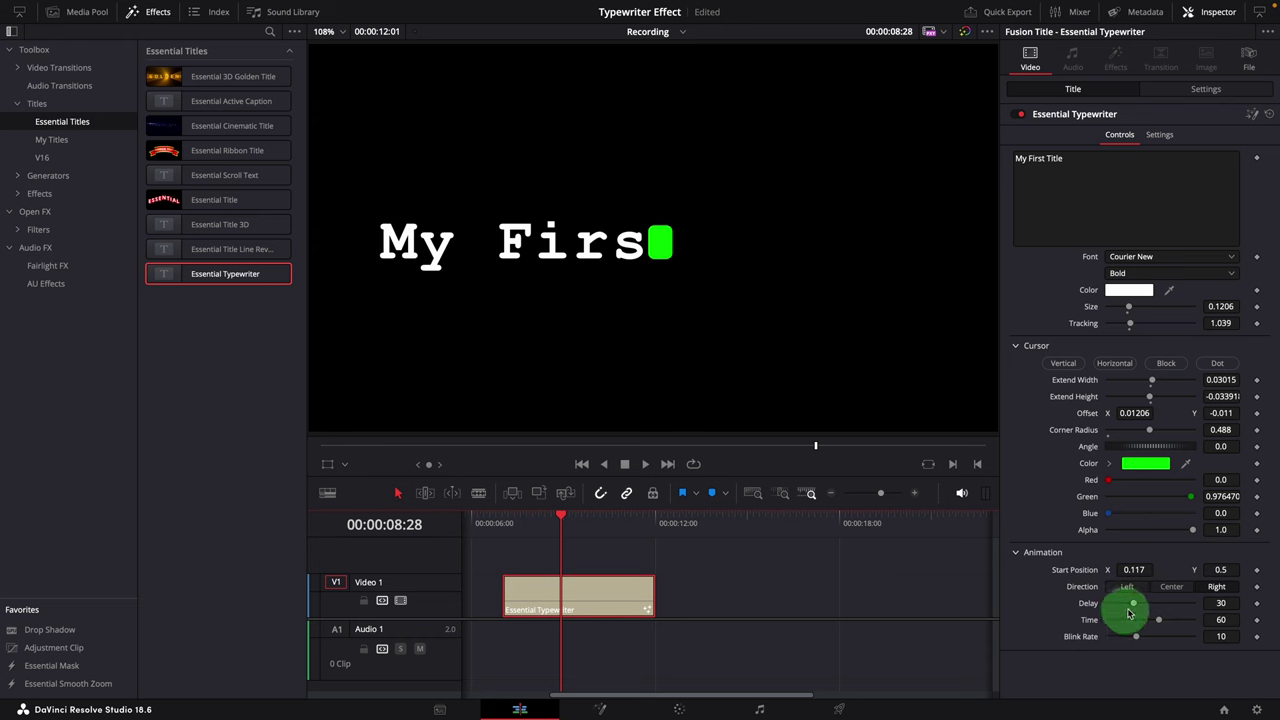
# - Drag Delay from 30 to 0 and replay the title from its start
pyautogui.moveTo(1136, 609); pyautogui.dragTo(1078, 606)
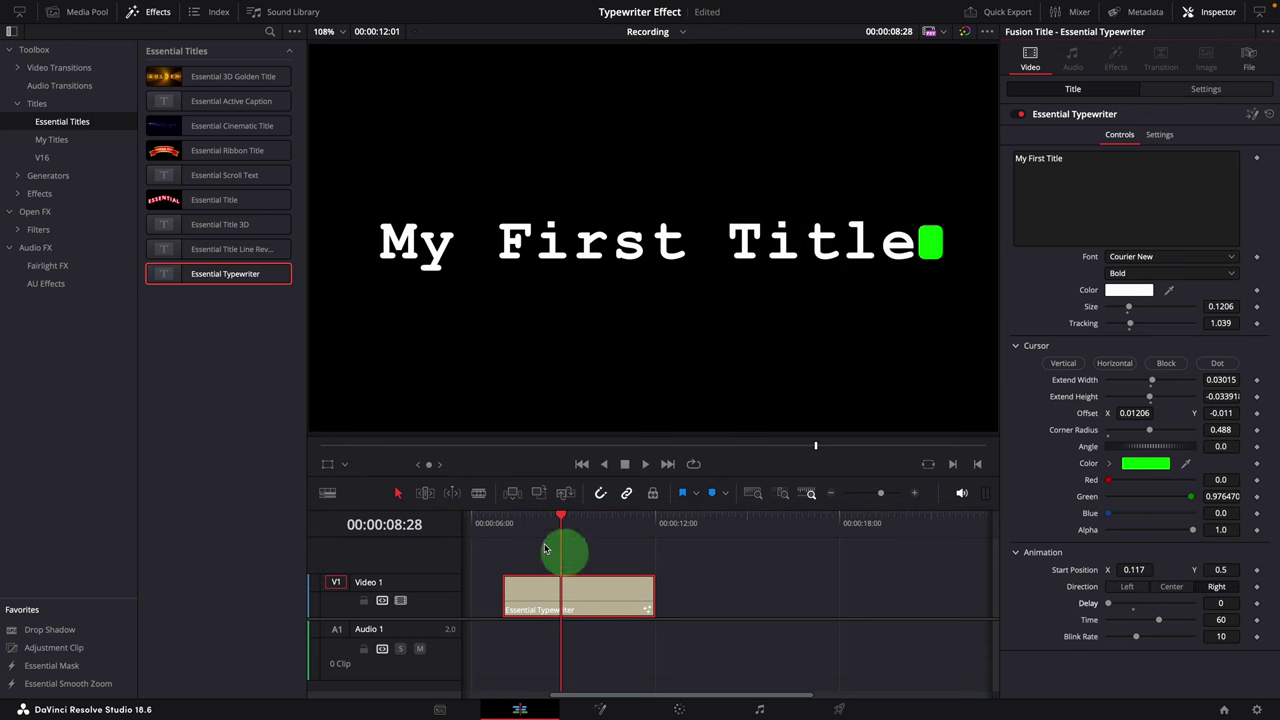
pyautogui.click(497, 524)
pyautogui.press('space')
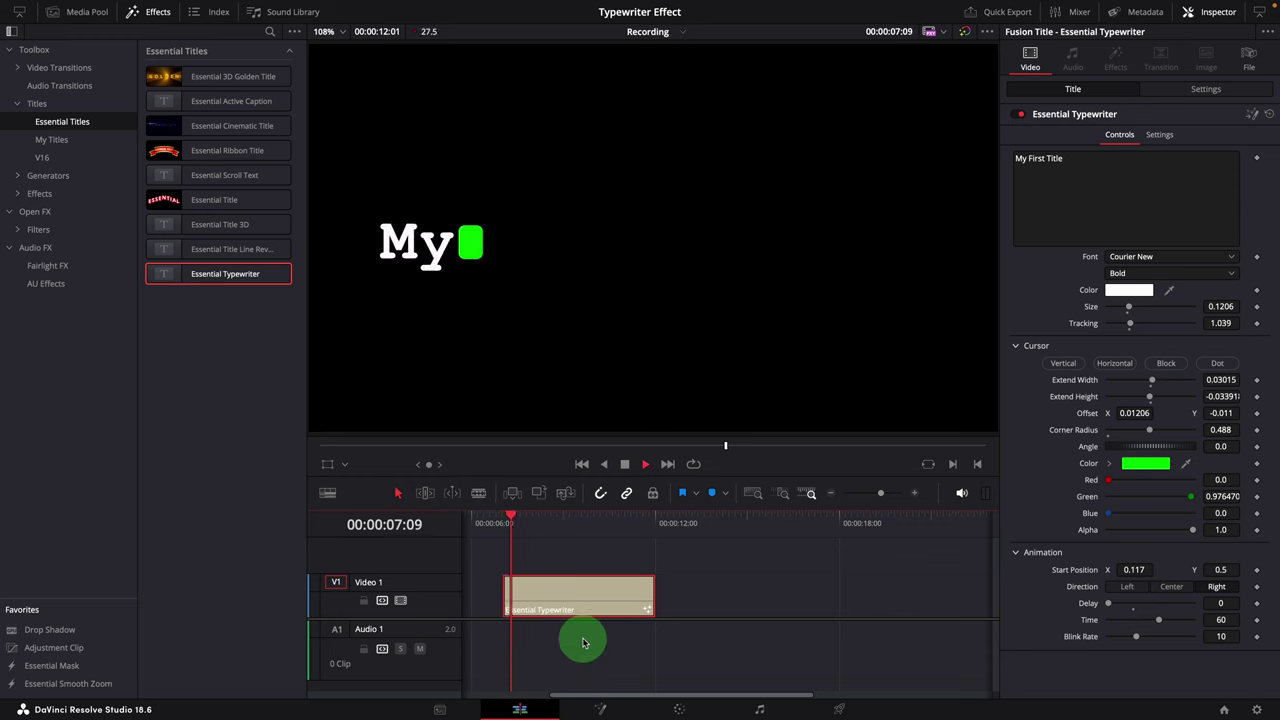
pyautogui.press('space')
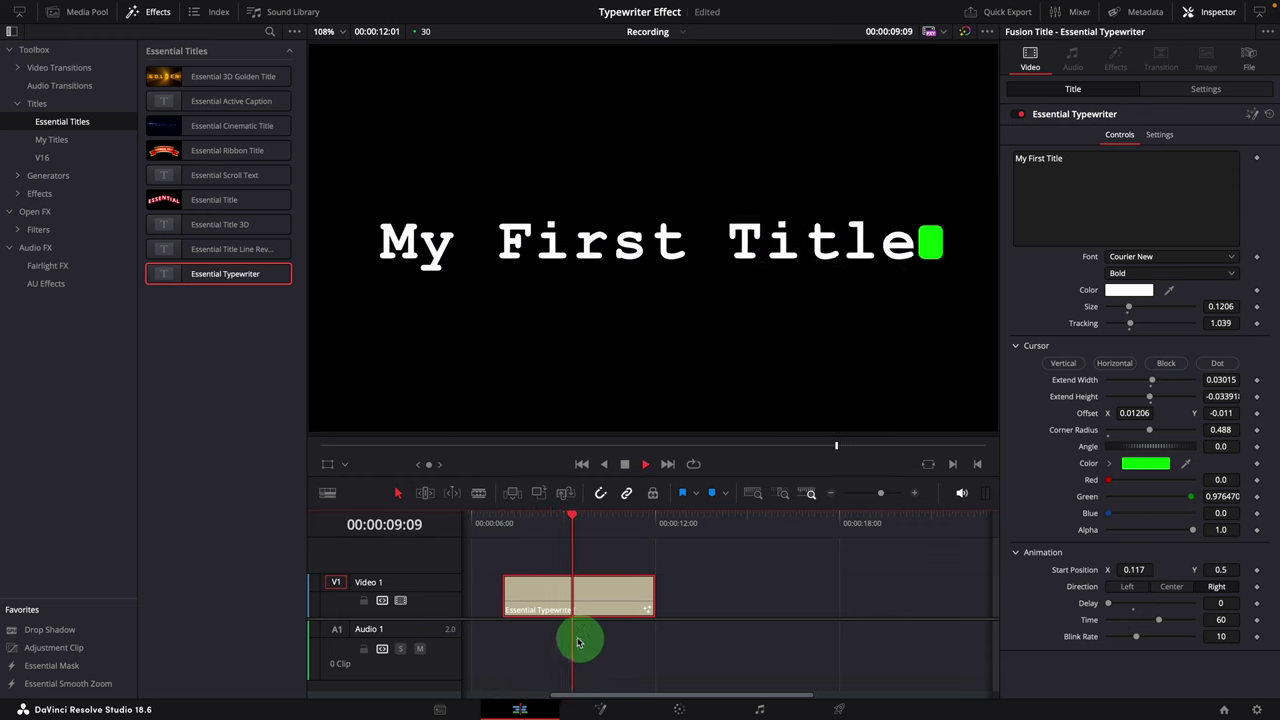
pyautogui.click(494, 523)
pyautogui.press('space')
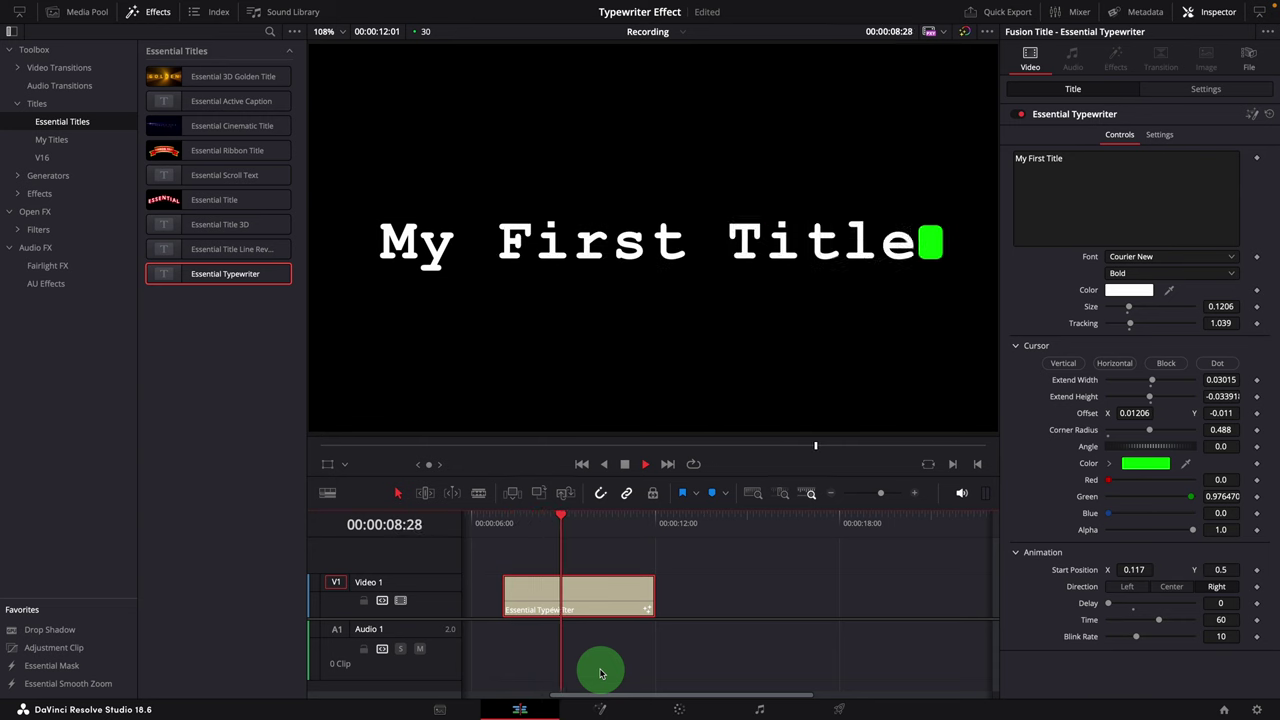
pyautogui.click(604, 605)
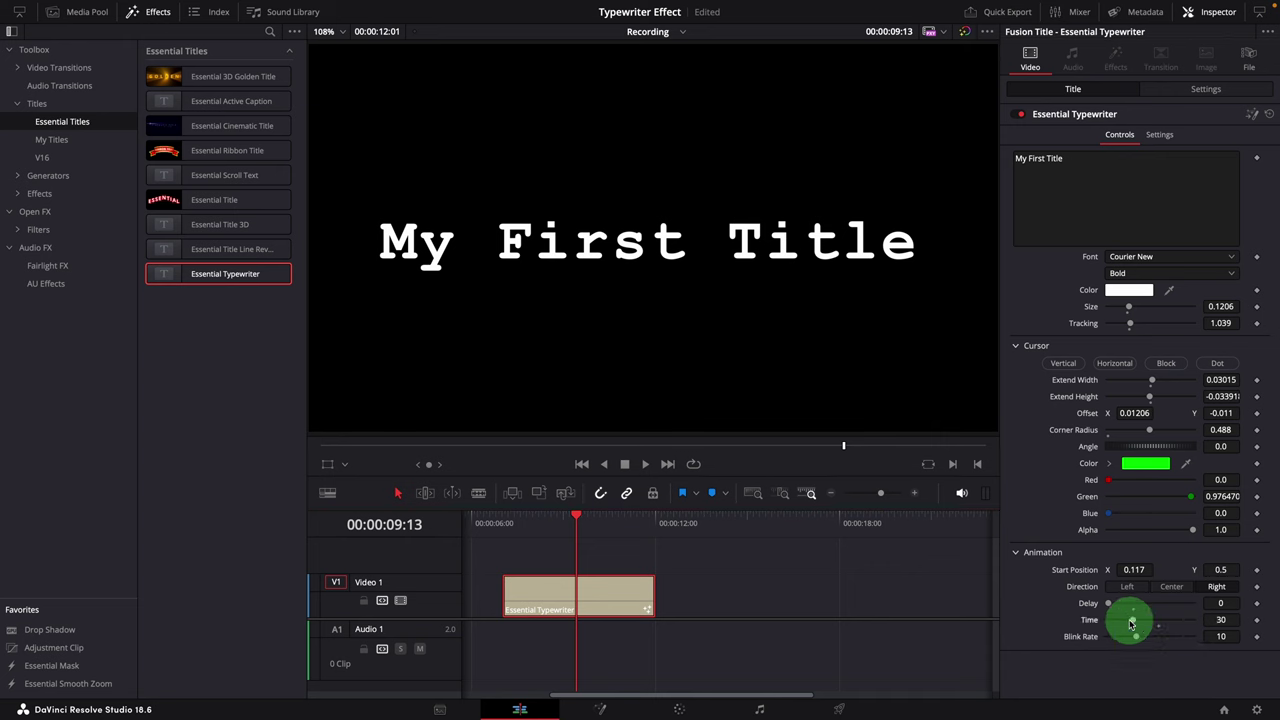
# - Replay the title from its start to check the faster 30-frame typing animation
pyautogui.click(508, 522)
pyautogui.press('space')
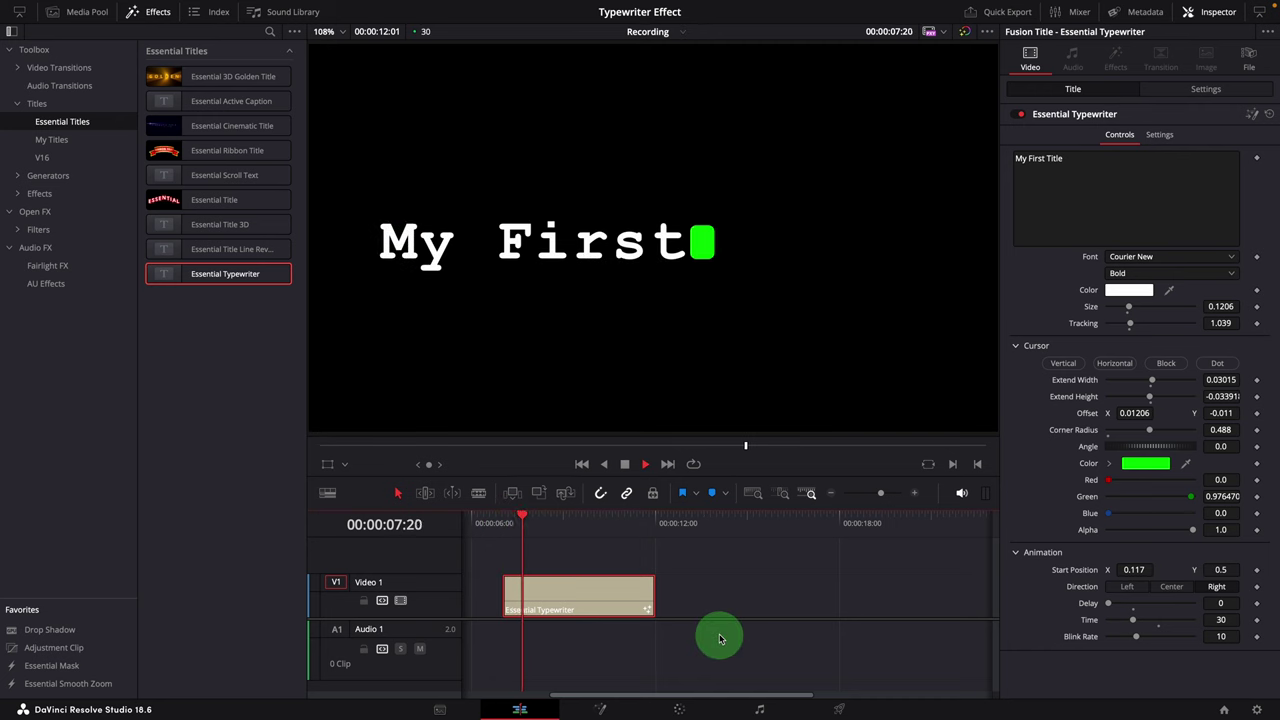
pyautogui.click(505, 522)
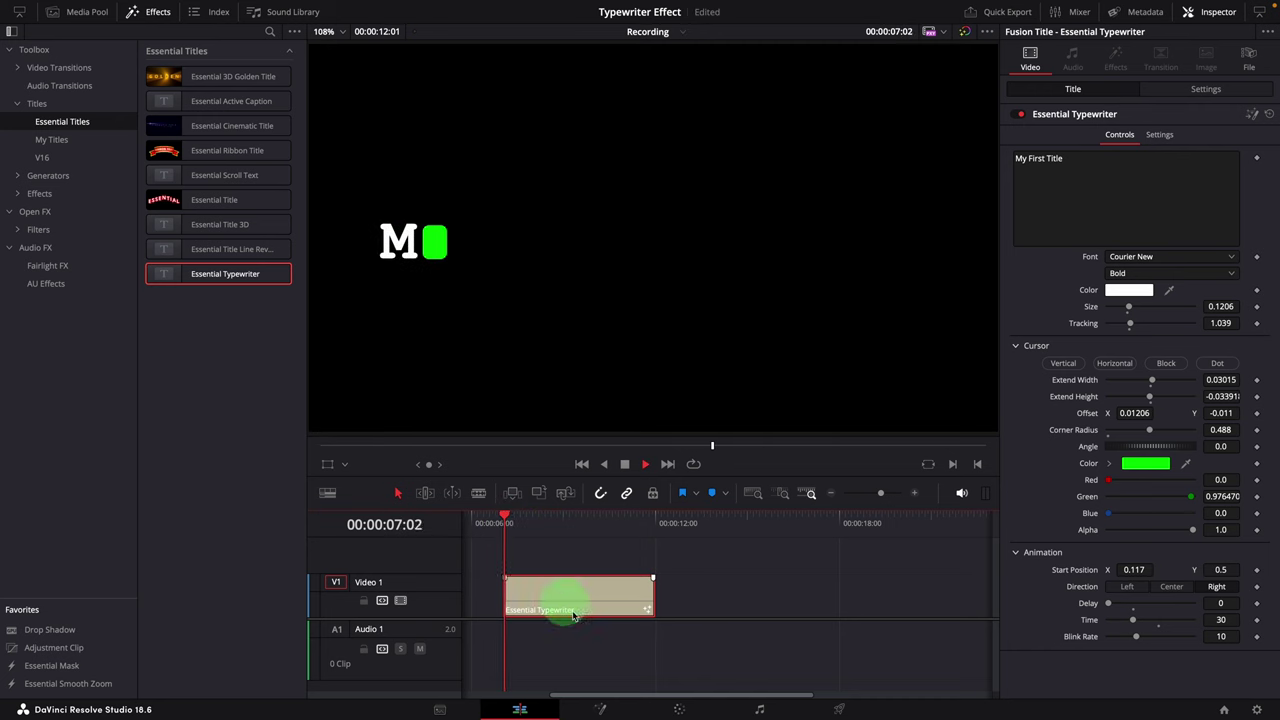
pyautogui.press('space')
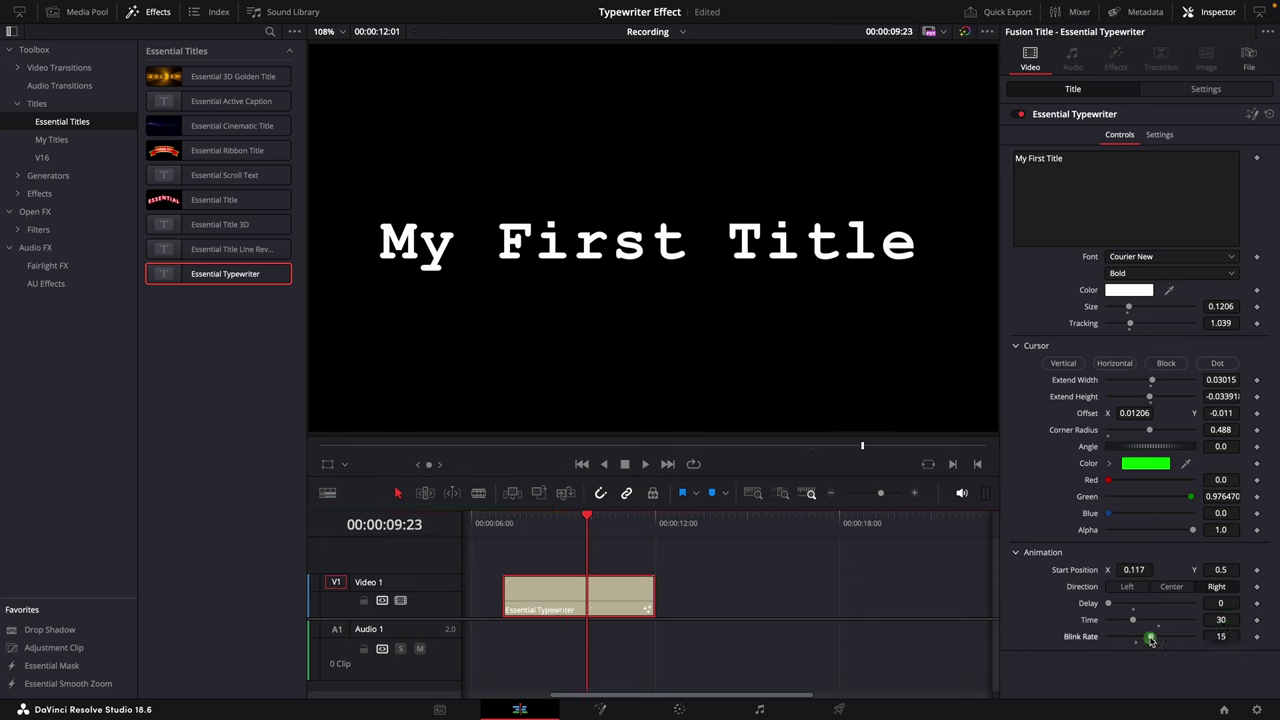
# - Lower the cursor Blink Rate to an intermediate value, previewing the blink before and after
pyautogui.click(570, 523)
pyautogui.press('space')
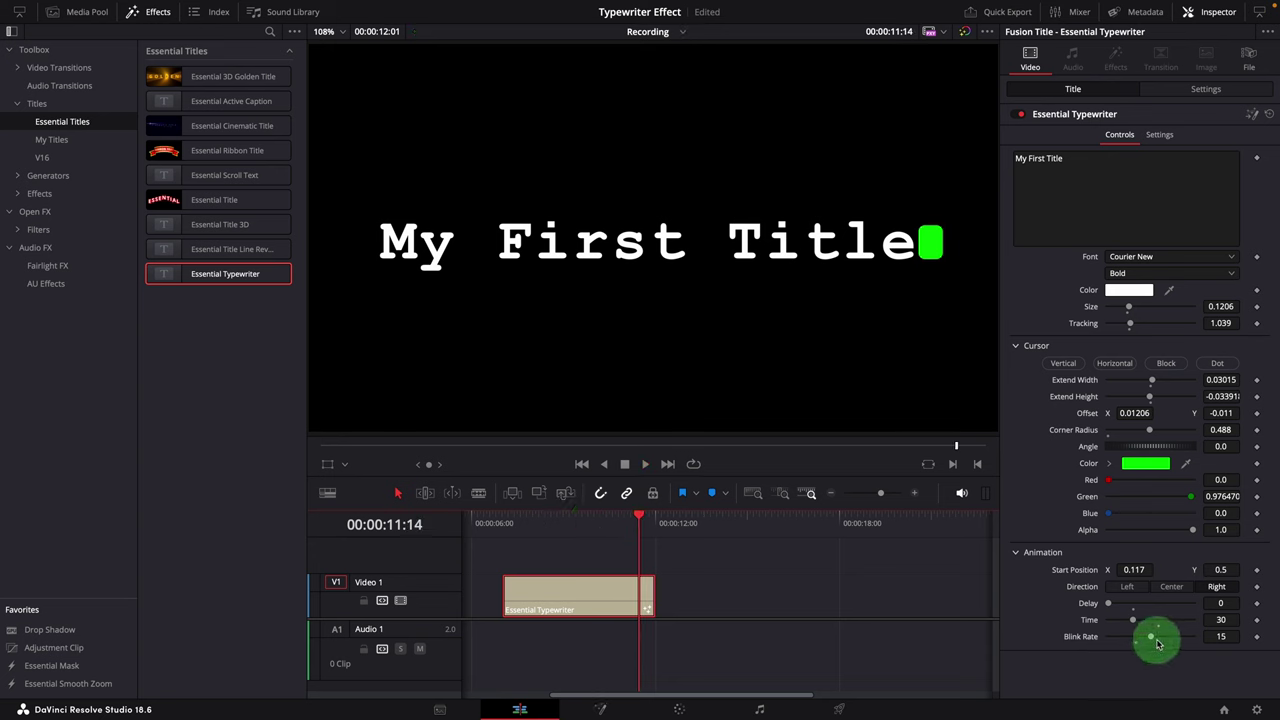
pyautogui.moveTo(1158, 644); pyautogui.dragTo(1139, 640)
pyautogui.click(560, 521)
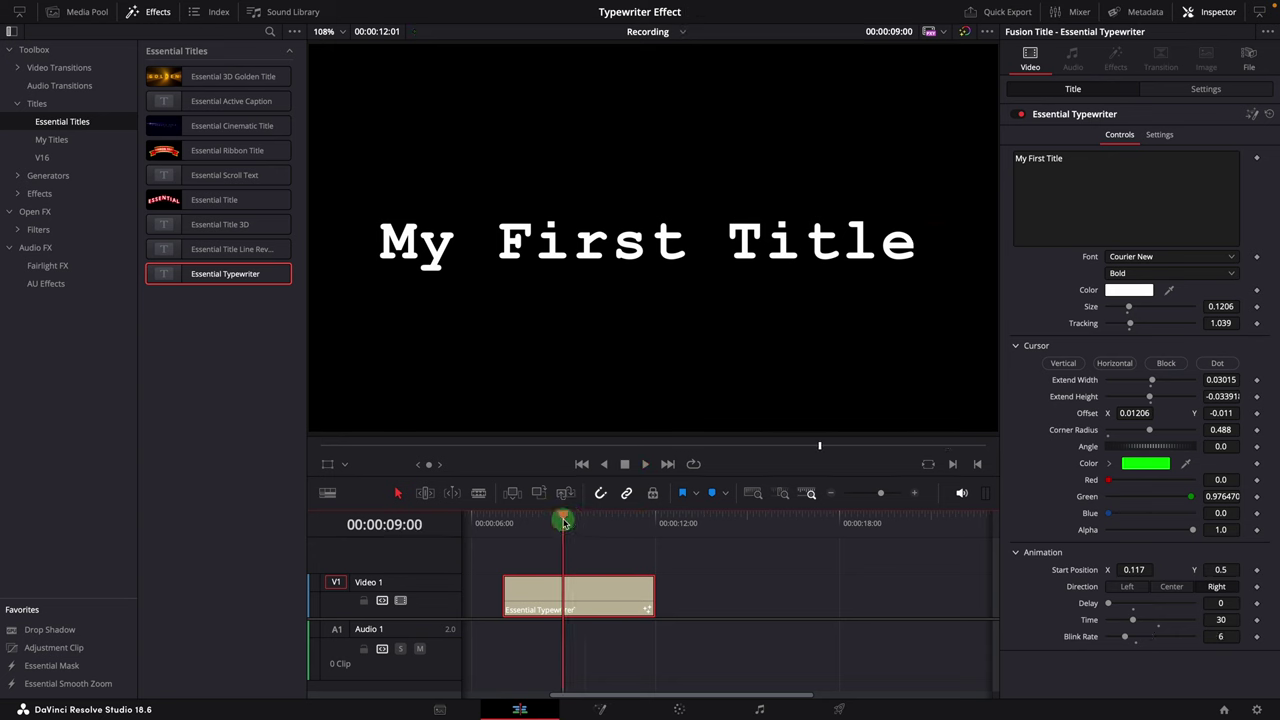
pyautogui.press('space')
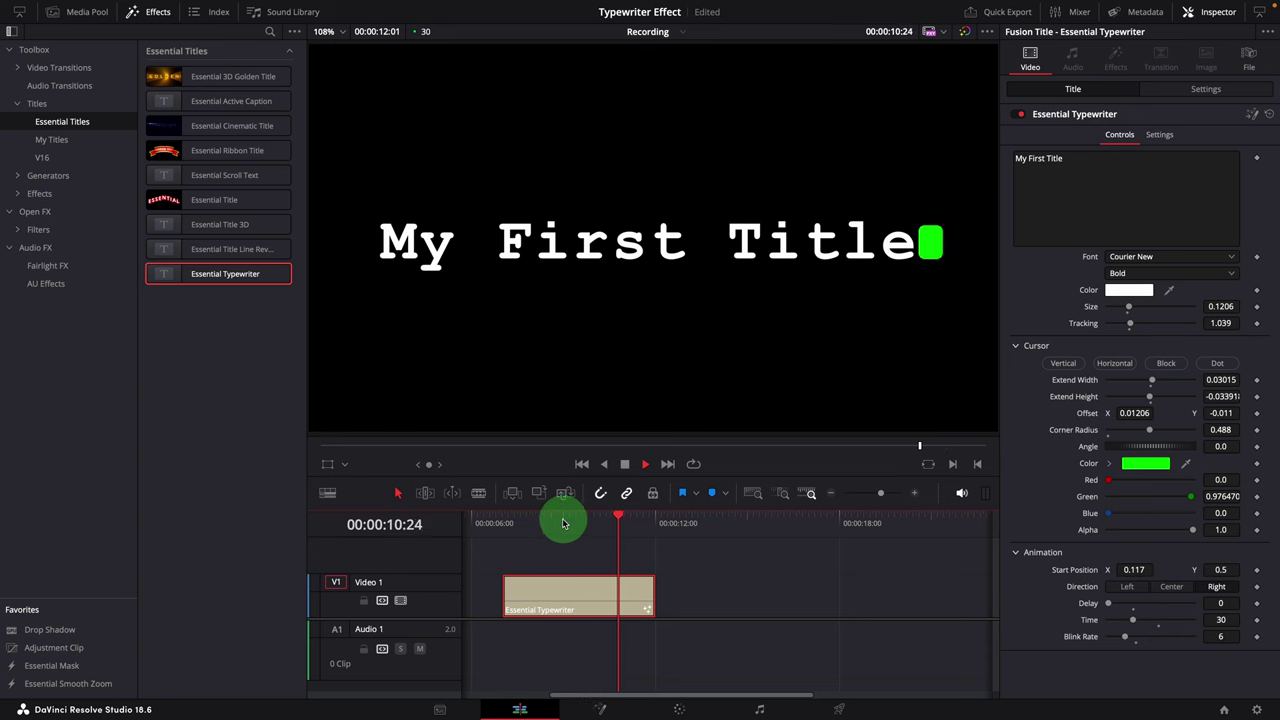
# - Set the title clip's cursor Blink Rate to 0 and preview the steady cursor
pyautogui.click(563, 522)
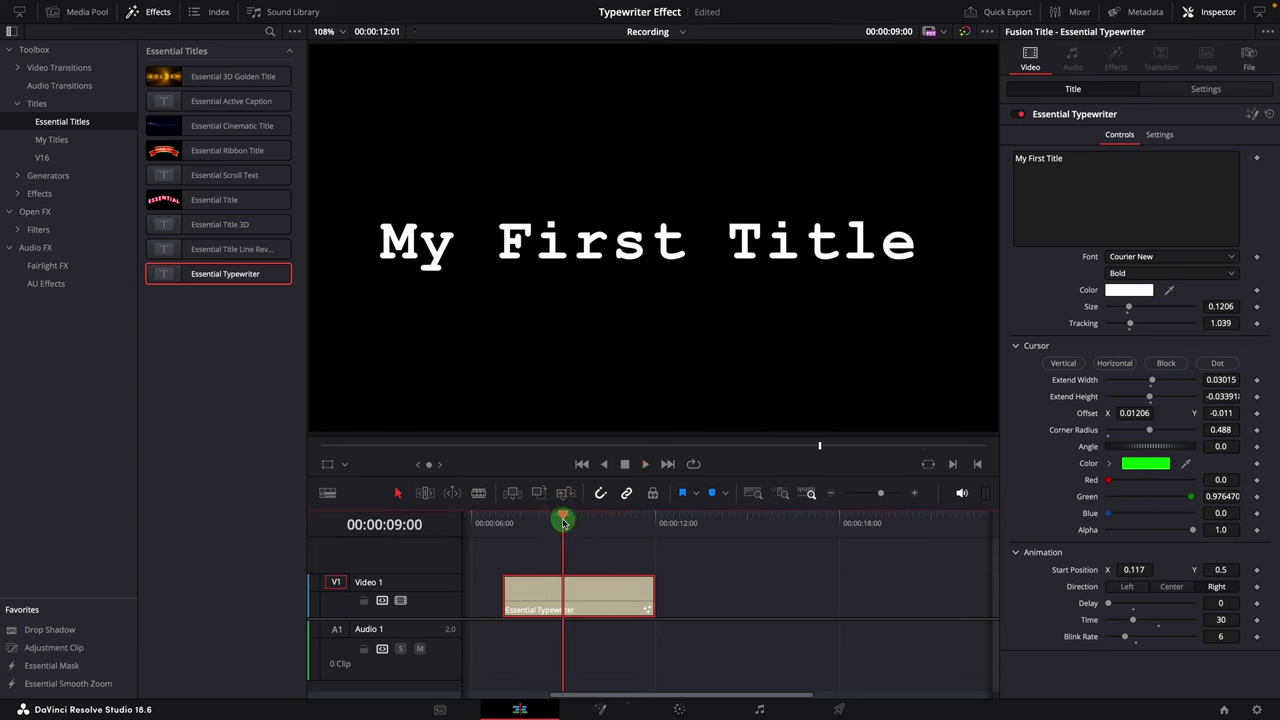
pyautogui.click(564, 520)
pyautogui.click(592, 589)
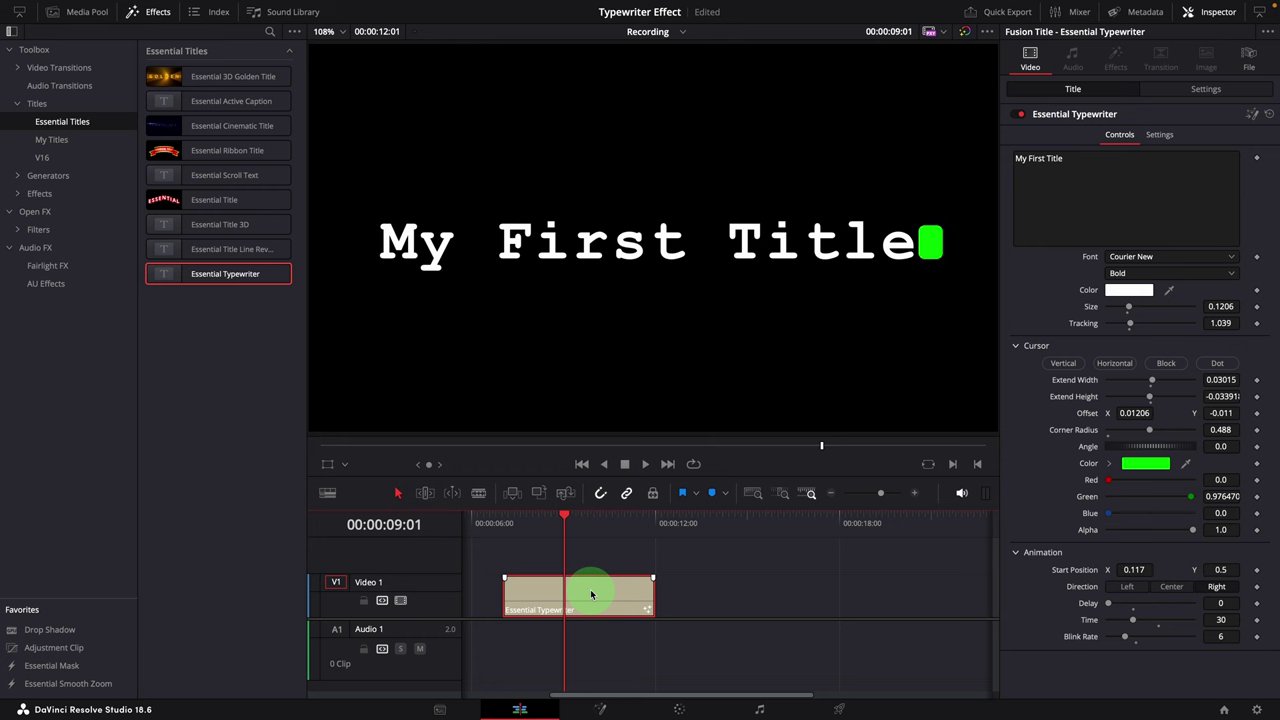
pyautogui.moveTo(1125, 636); pyautogui.dragTo(1108, 638)
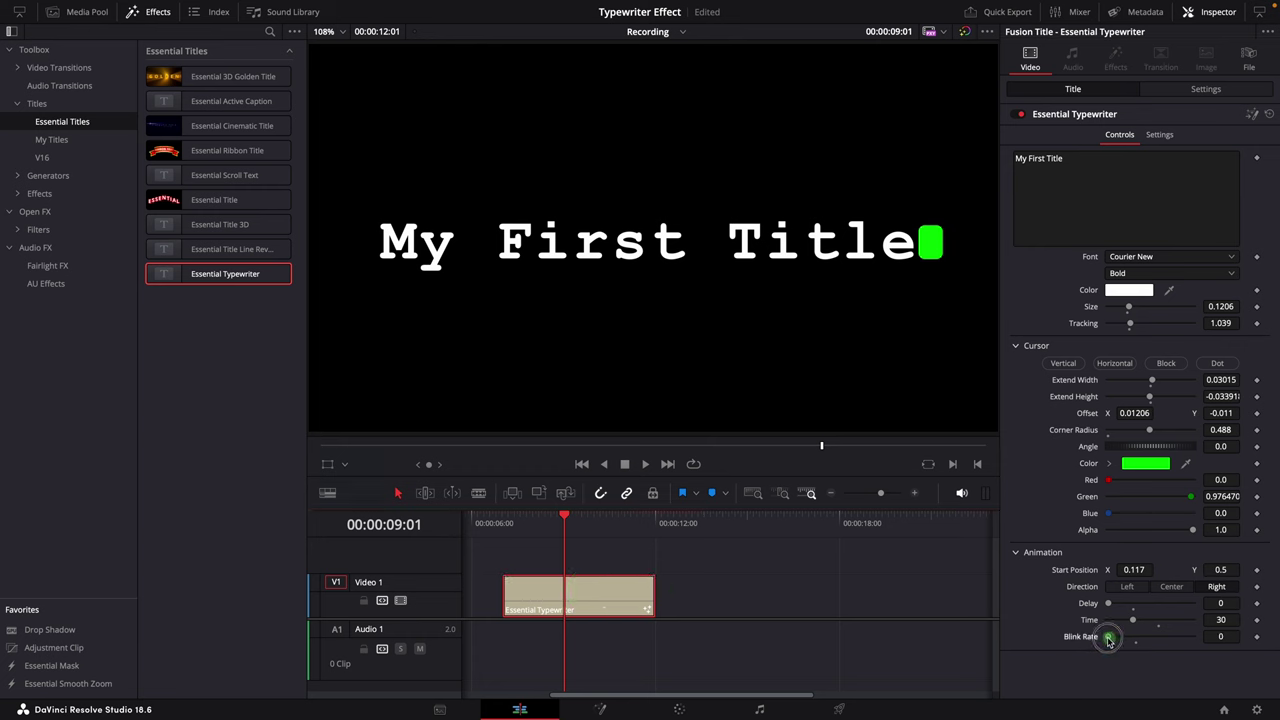
pyautogui.click(520, 522)
pyautogui.press('space')
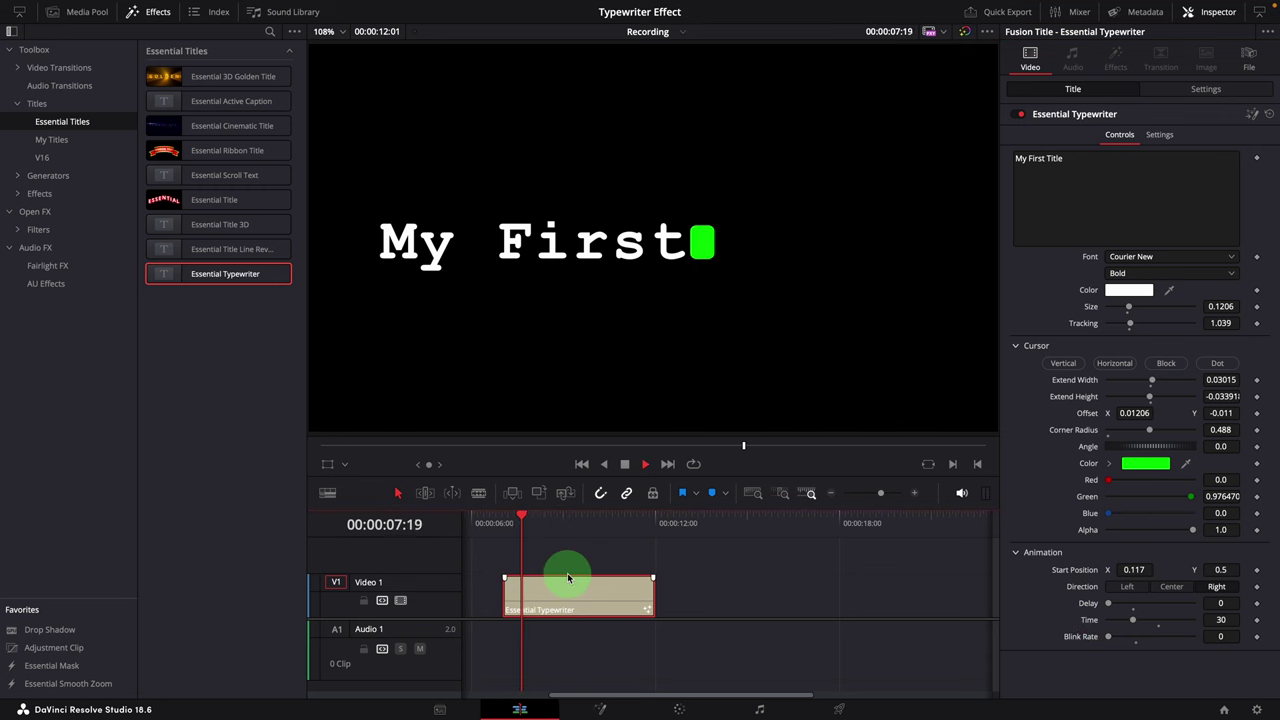
pyautogui.click(503, 517)
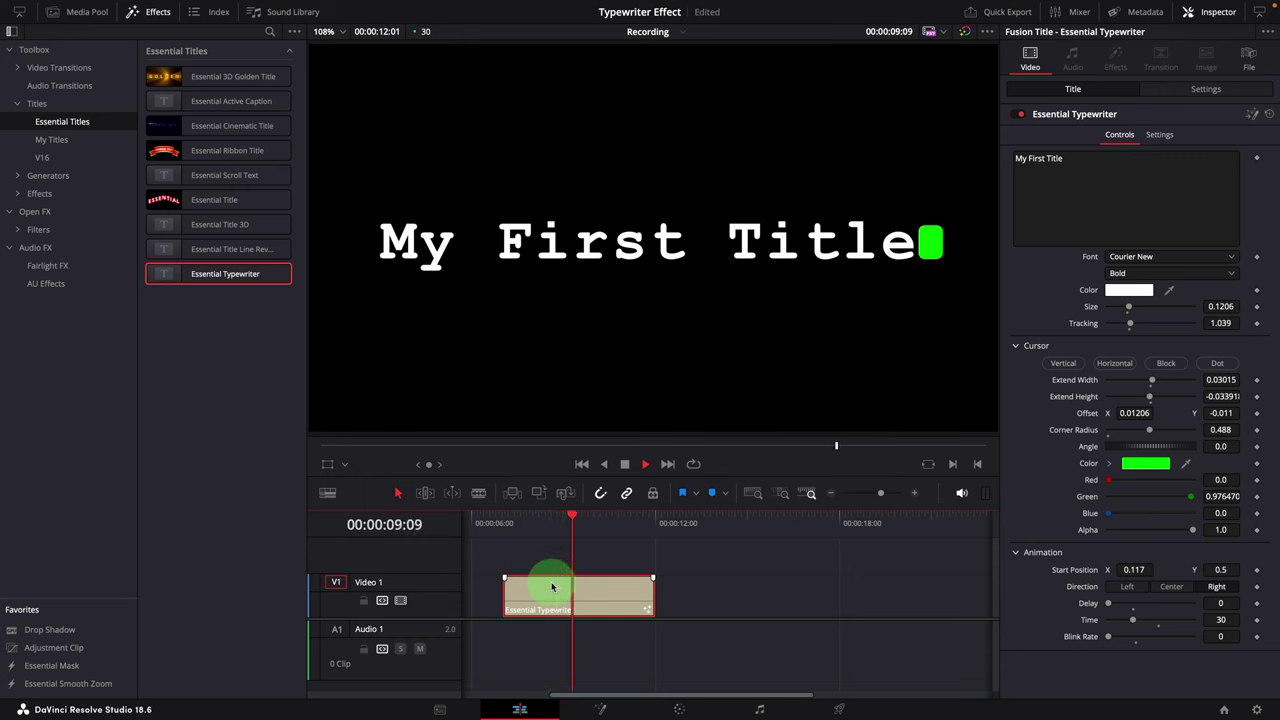
# - Set Cursor Extend Width to -1.0 and replay the title without the green block
pyautogui.press('space')
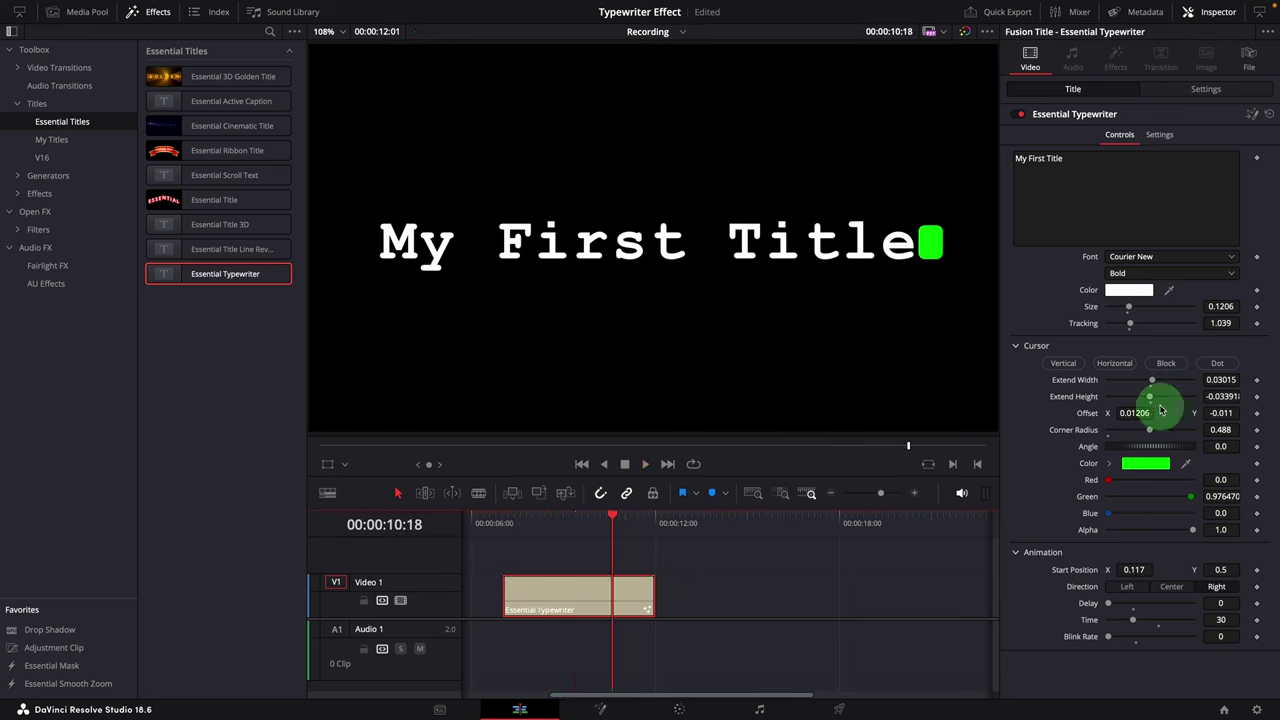
pyautogui.moveTo(1153, 384); pyautogui.dragTo(1037, 389)
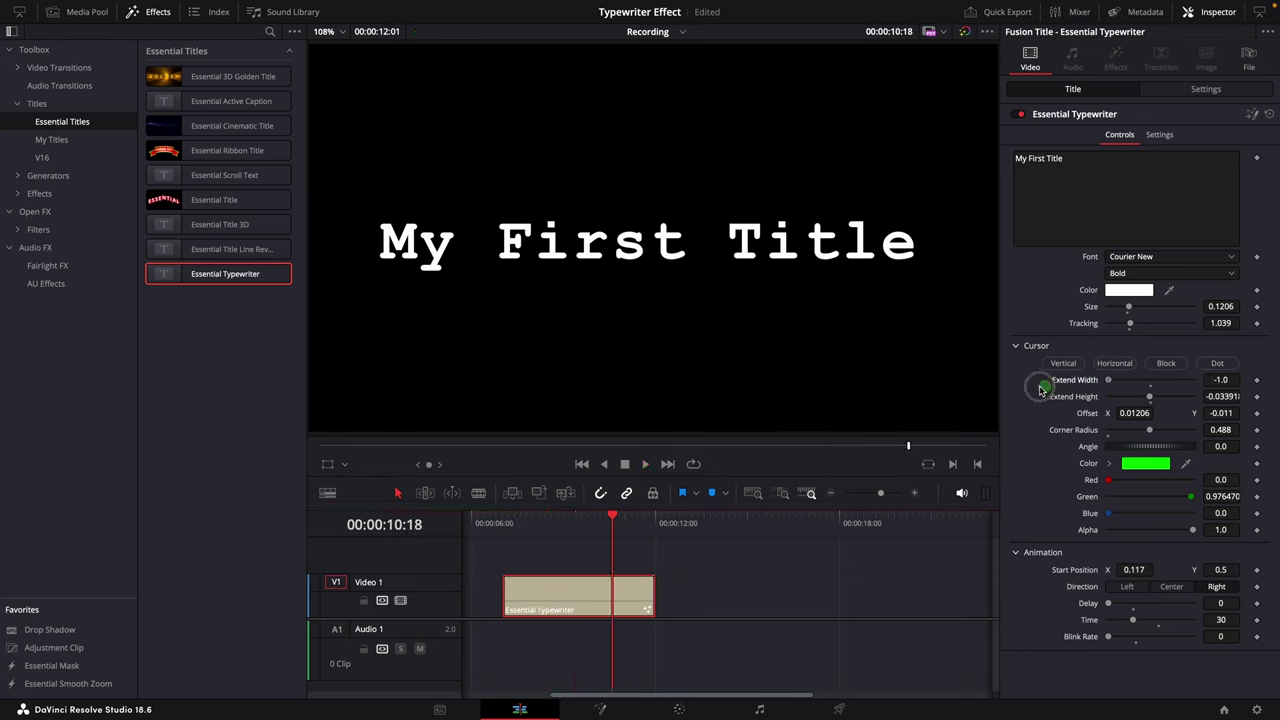
pyautogui.click(506, 523)
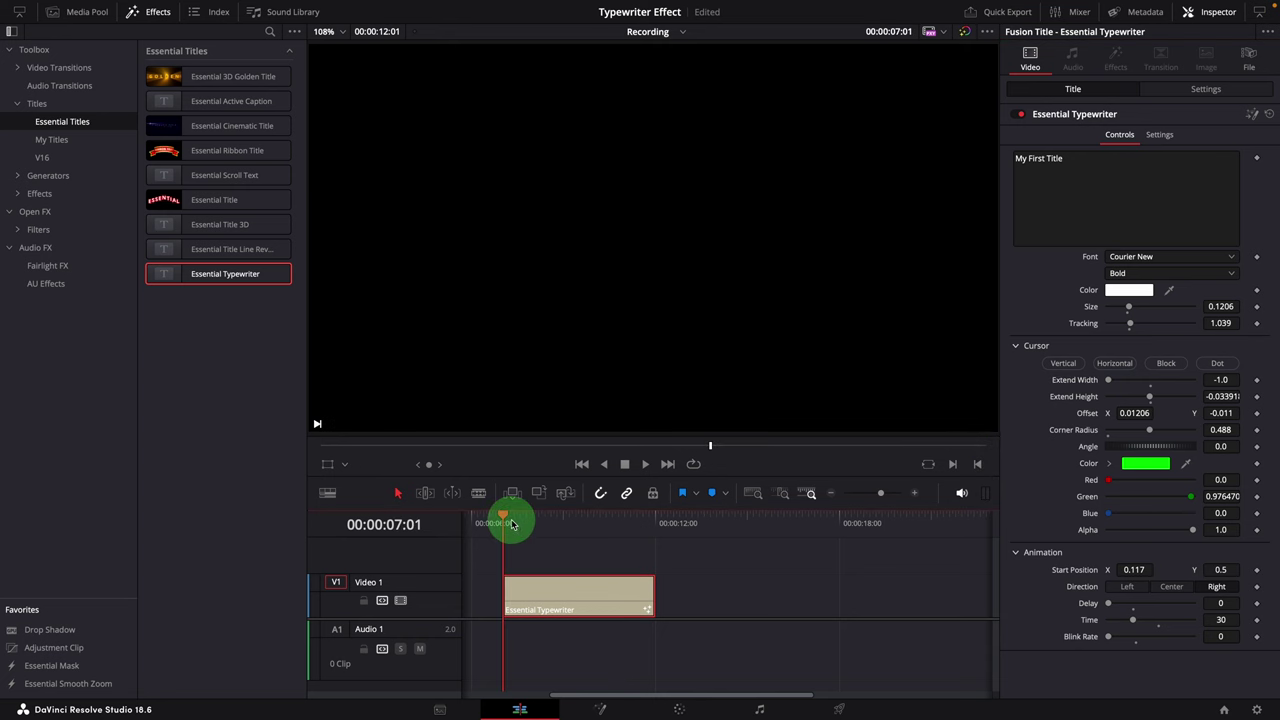
pyautogui.press('space')
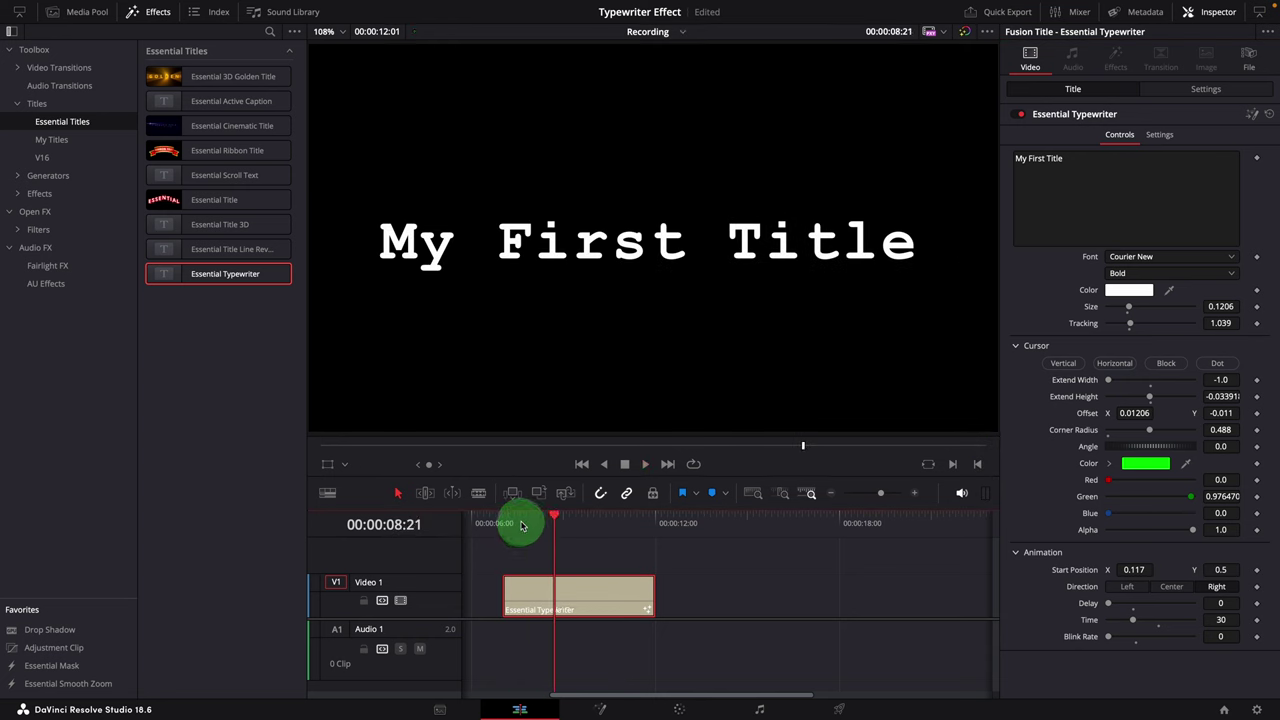
pyautogui.click(505, 523)
pyautogui.press('space')
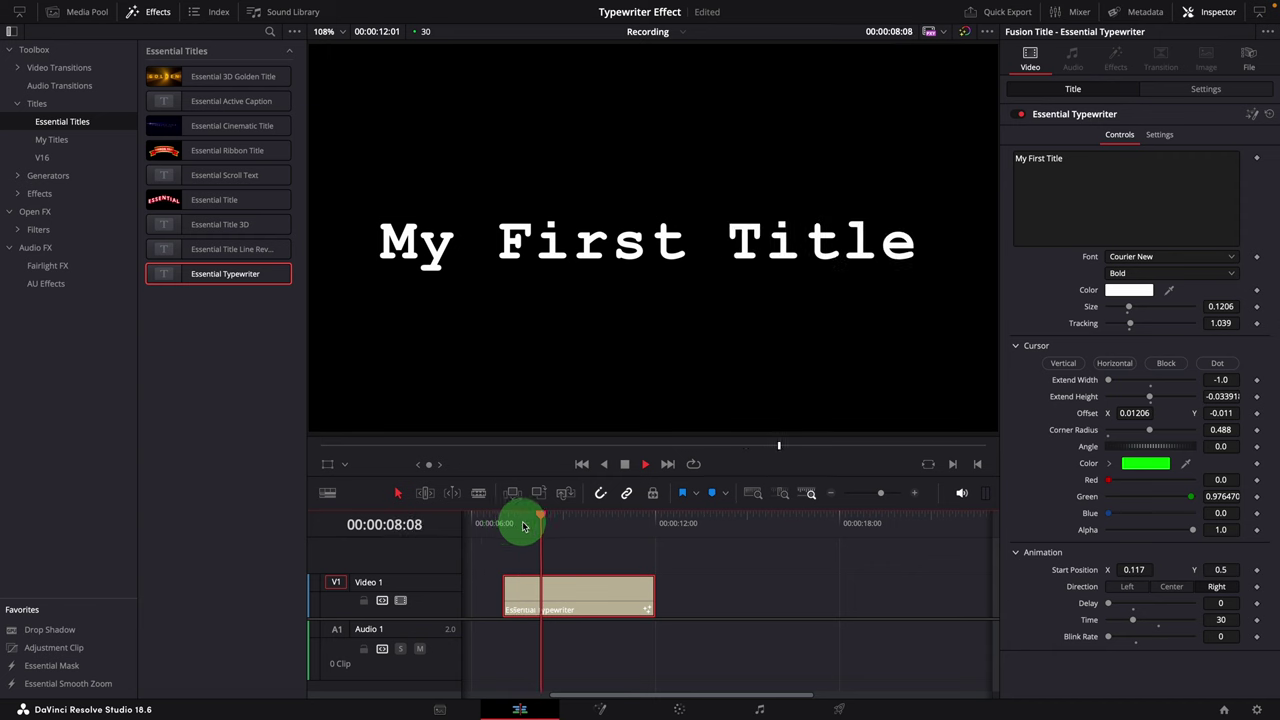
pyautogui.press('space')
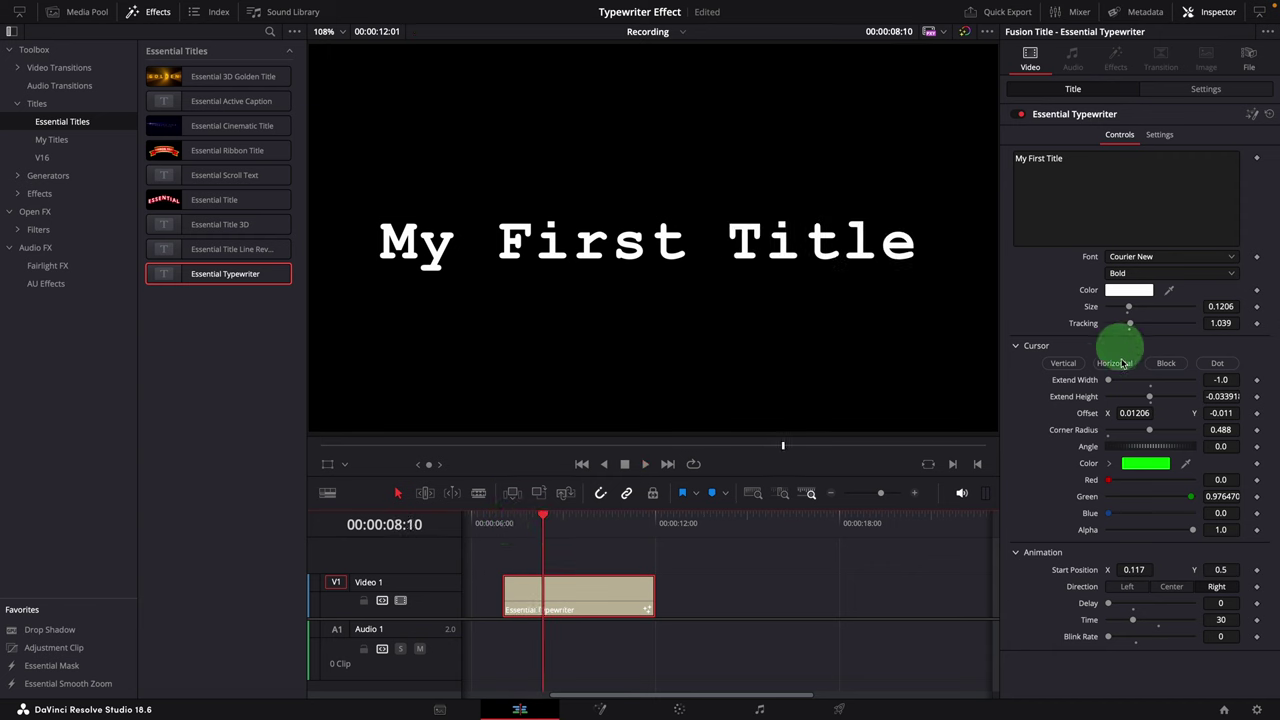
# - Switch the cursor to the Vertical line style, slant it, and preview it
pyautogui.press('Up')
pyautogui.click(1068, 363)
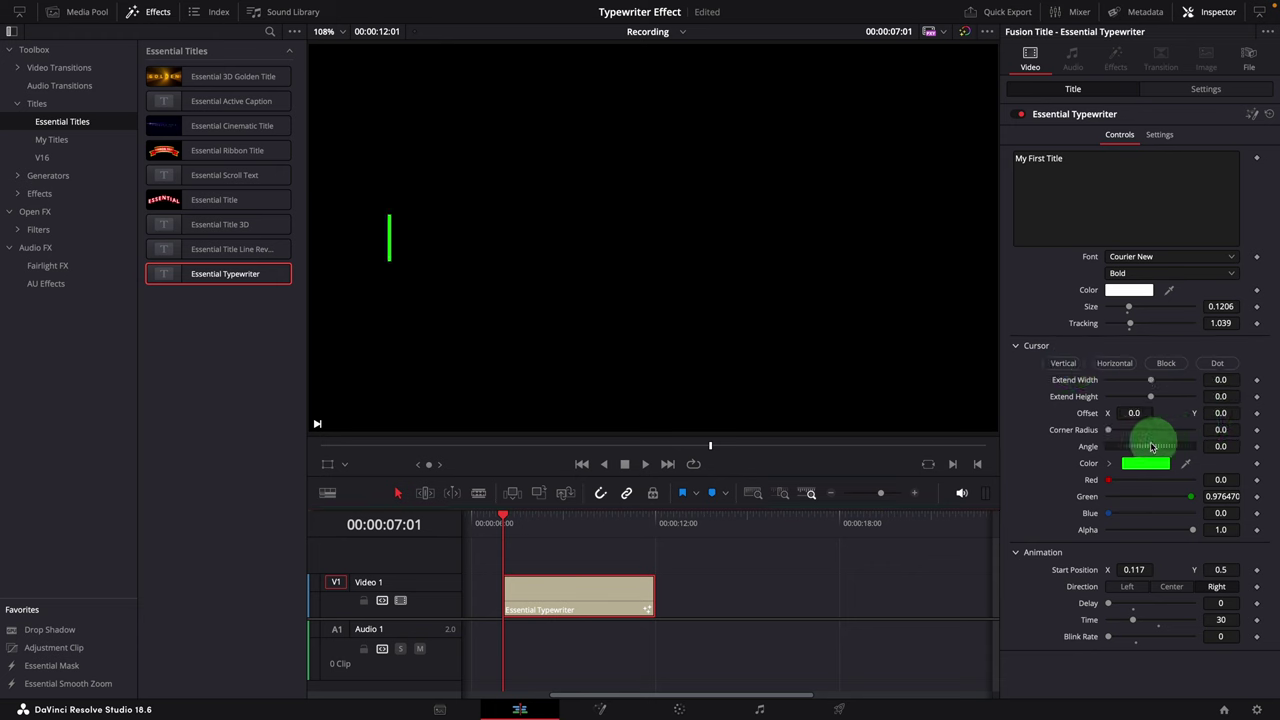
pyautogui.moveTo(1135, 448); pyautogui.dragTo(1200, 409)
pyautogui.press('space')
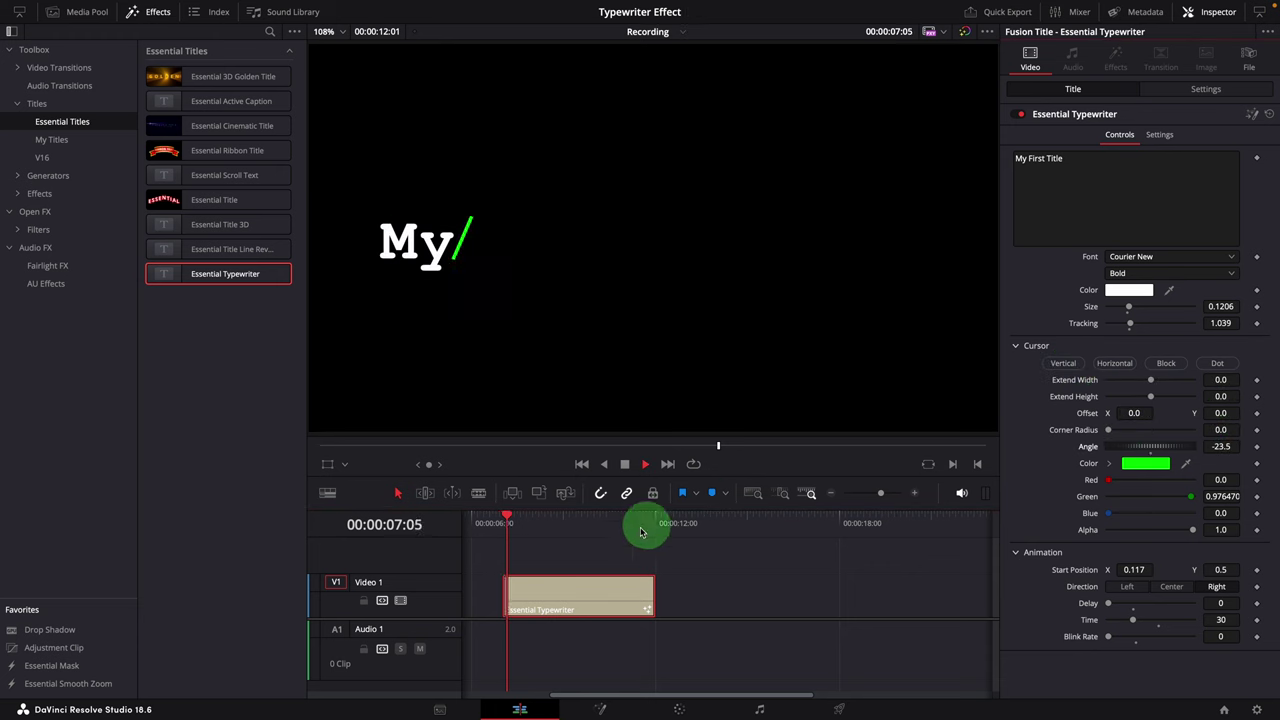
# - Make the cursor white, fine-tune its angle to -17.8, and set Offset X to 0.014
pyautogui.click(1145, 463)
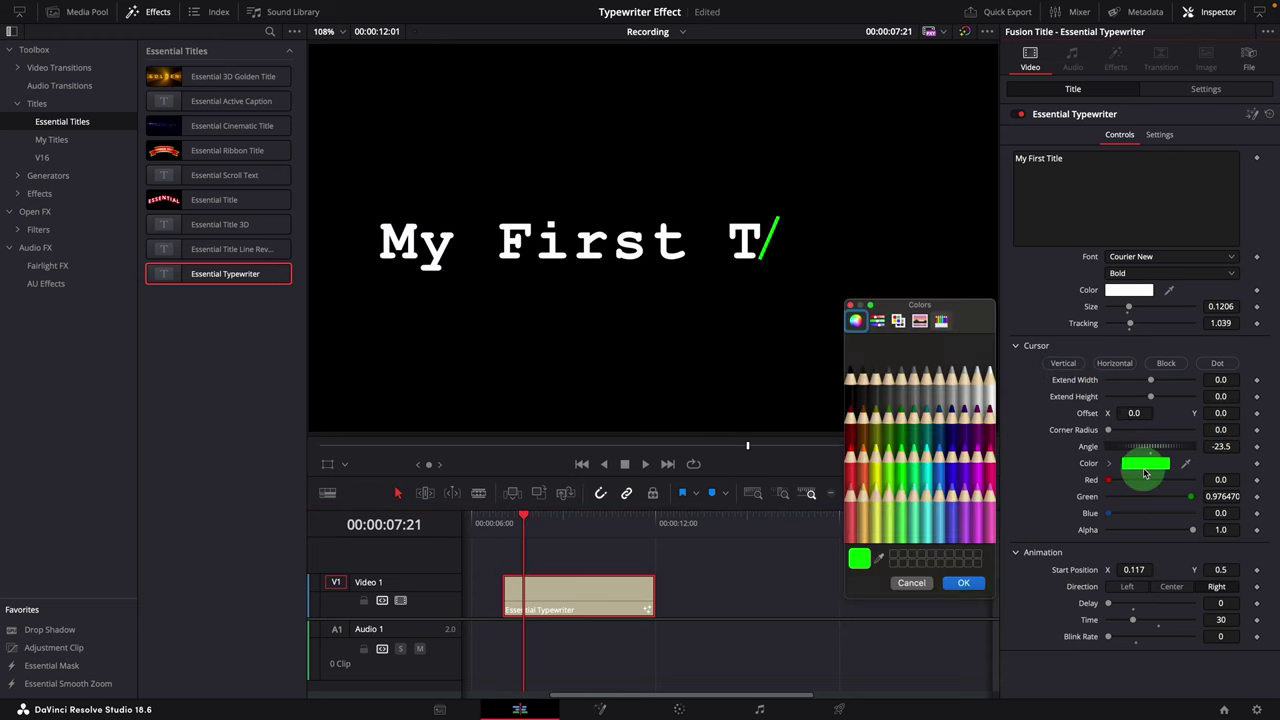
pyautogui.click(985, 385)
pyautogui.click(968, 581)
pyautogui.moveTo(1224, 446); pyautogui.dragTo(1134, 416)
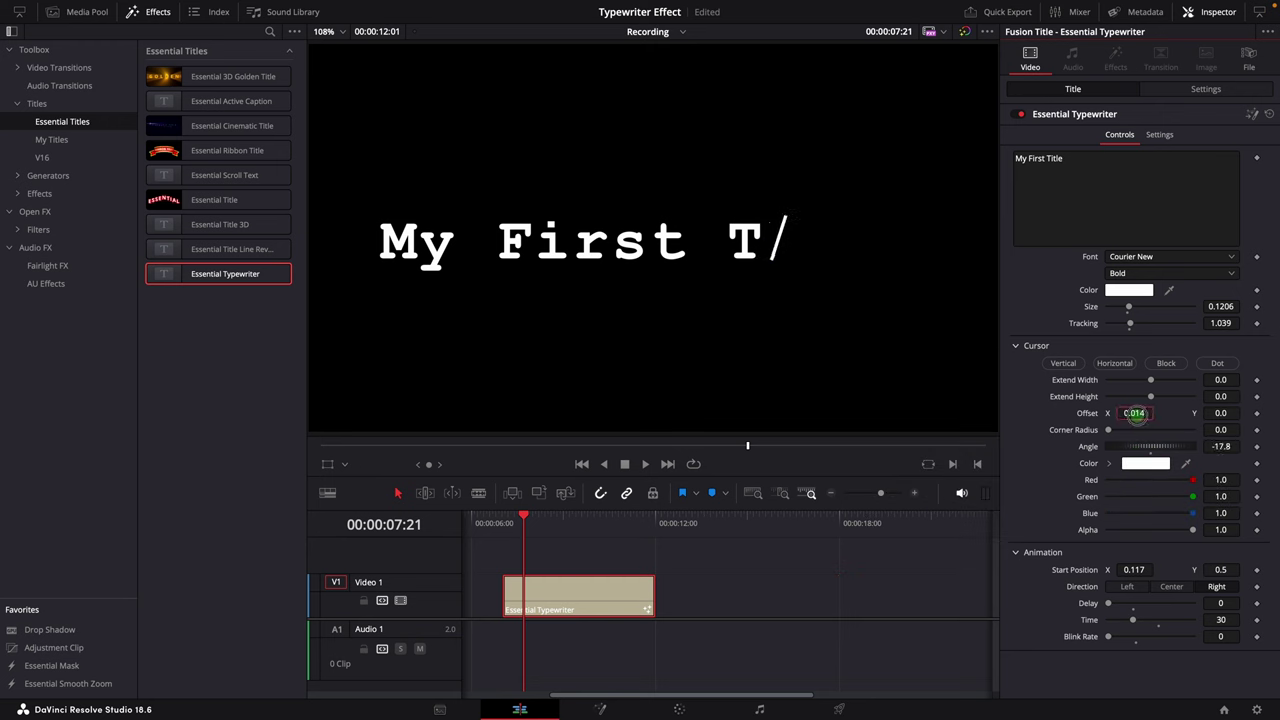
pyautogui.click(1221, 400)
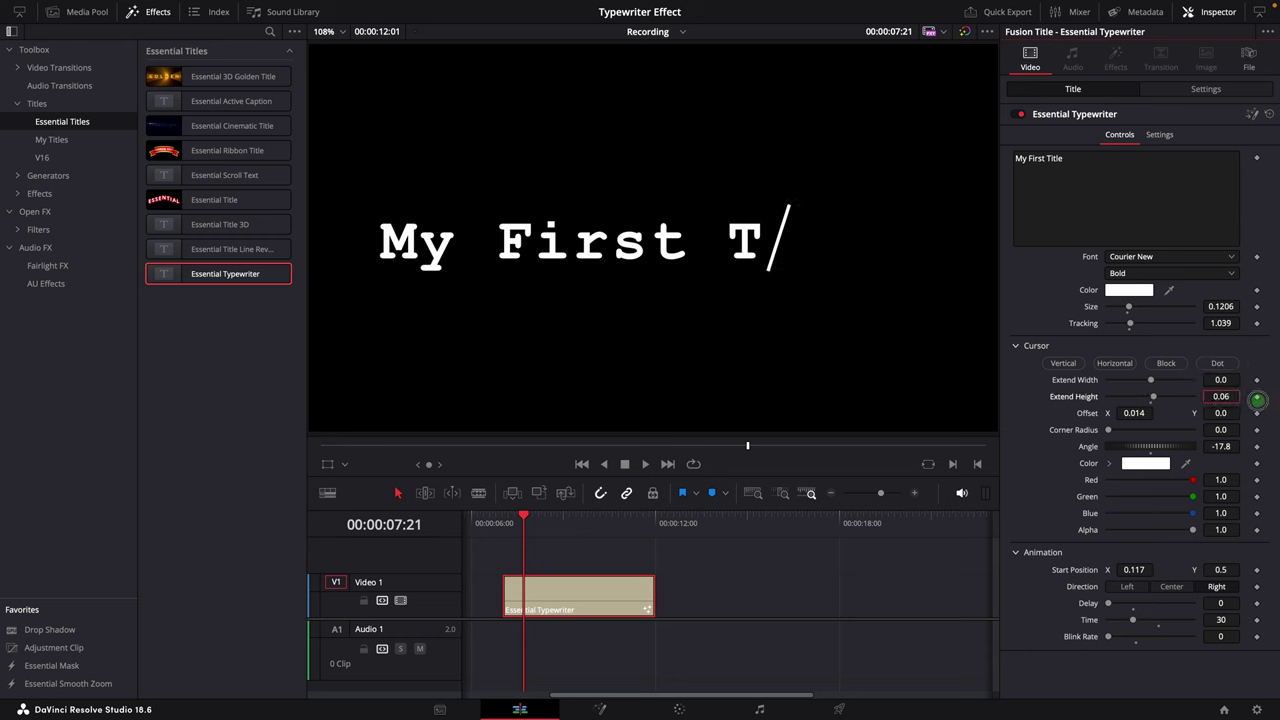